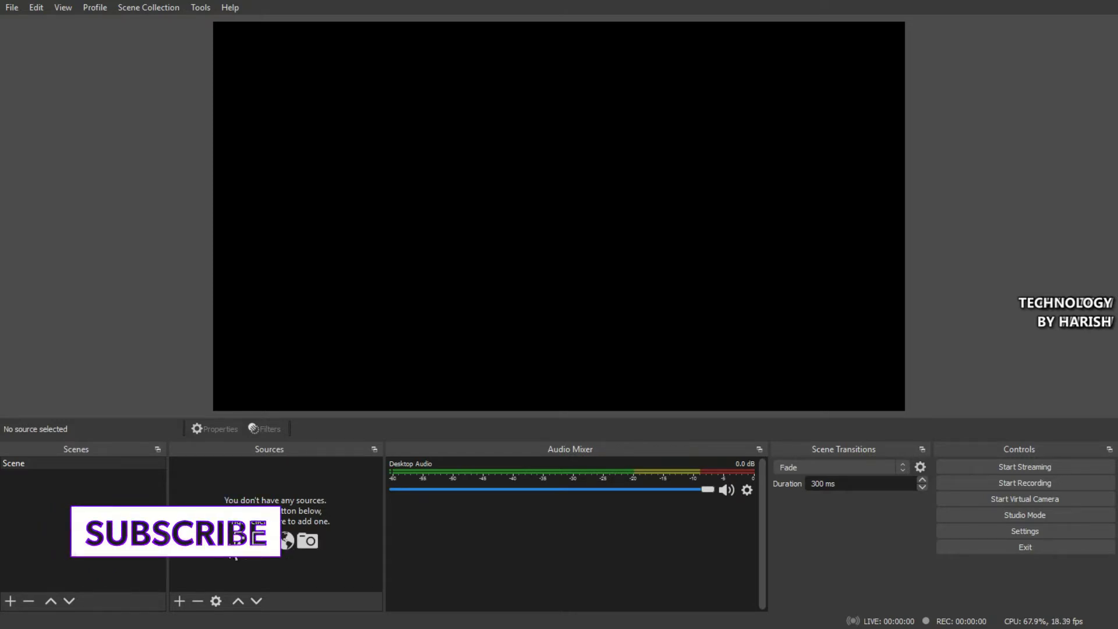
left_click(47, 464)
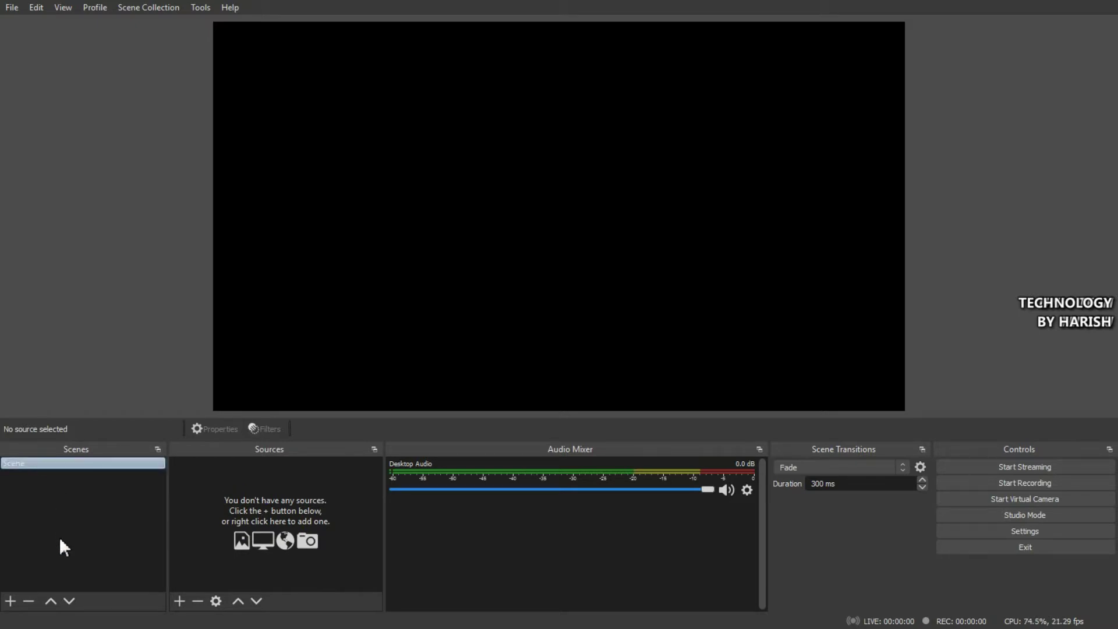
left_click(128, 501)
left_click(208, 499)
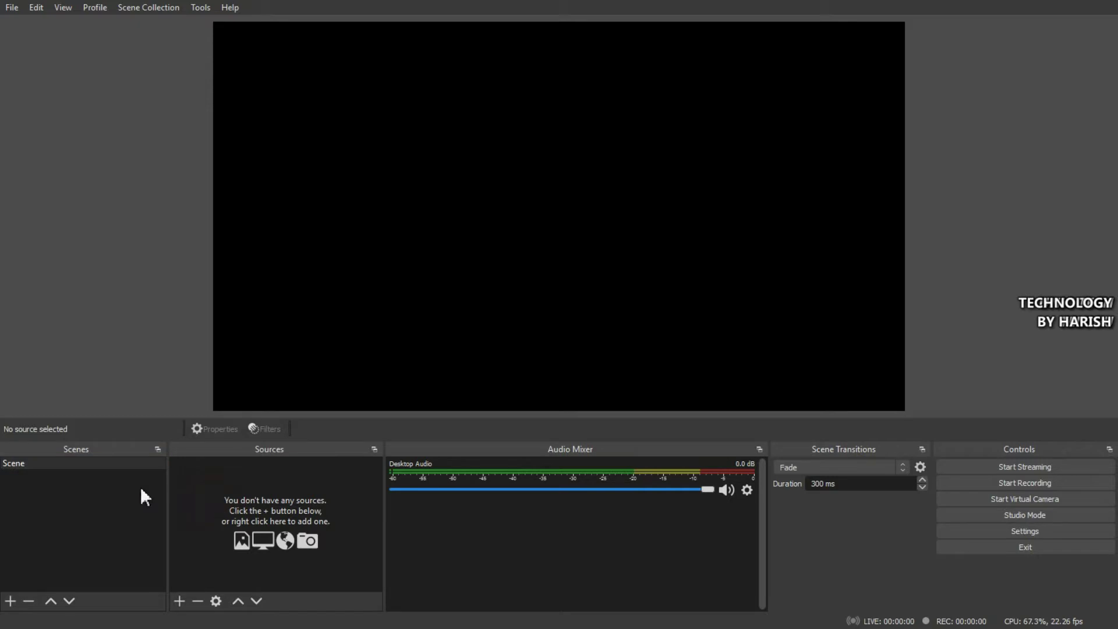
Add a Display Capture source named Display to the scene, capturing Display 1 (primary monitor) with the cursor included
left_click(114, 468)
left_click(177, 603)
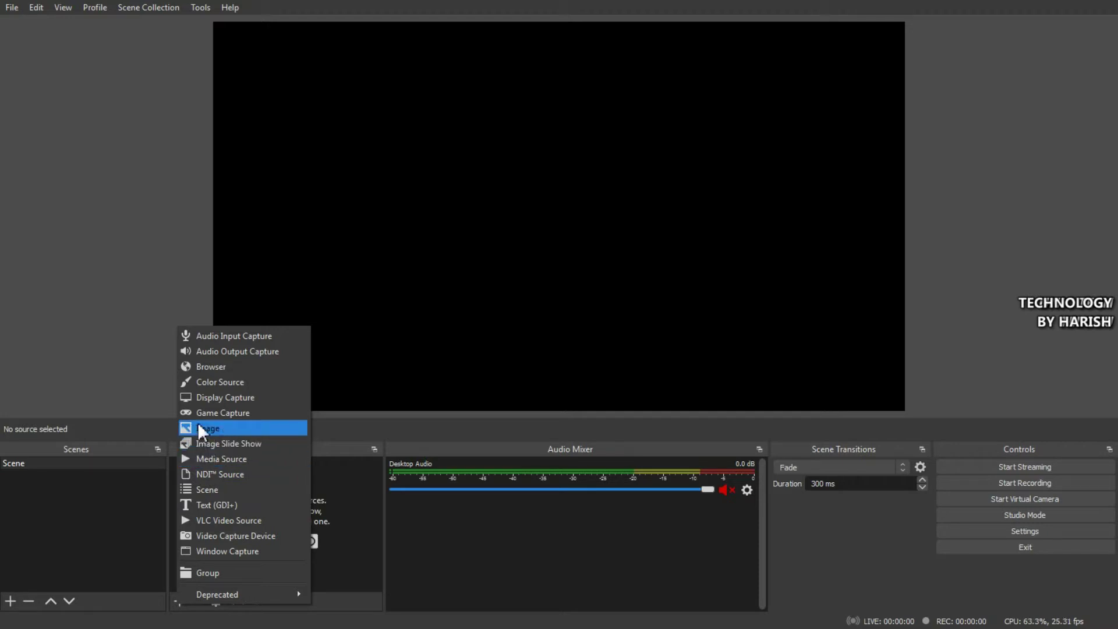
left_click(219, 396)
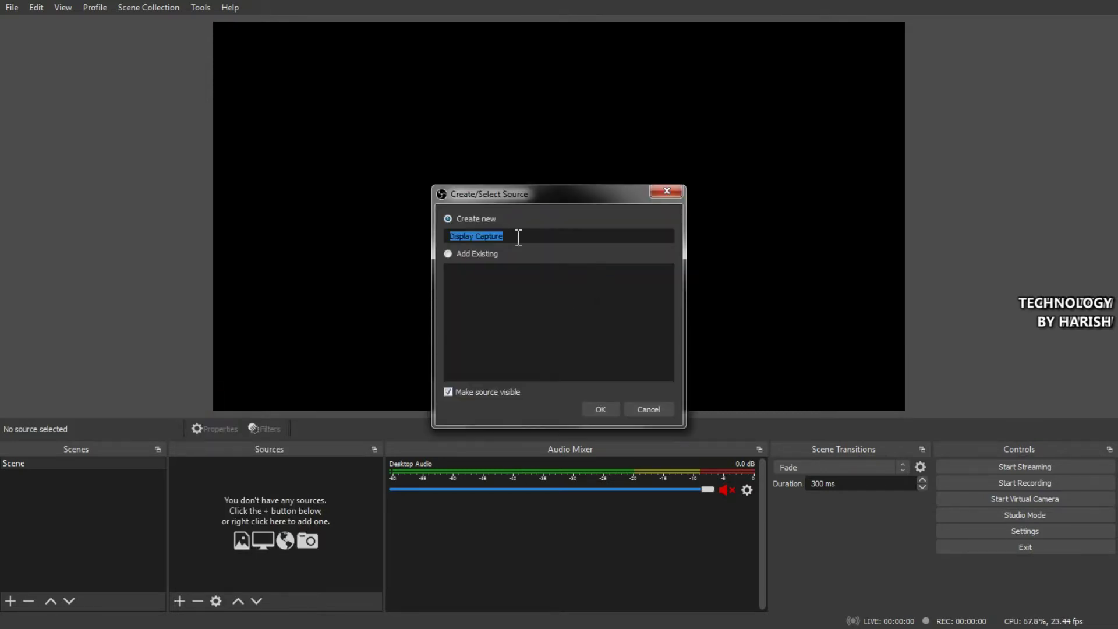
left_click(480, 236)
left_click_drag(473, 236, 520, 238)
key("BackSpace")
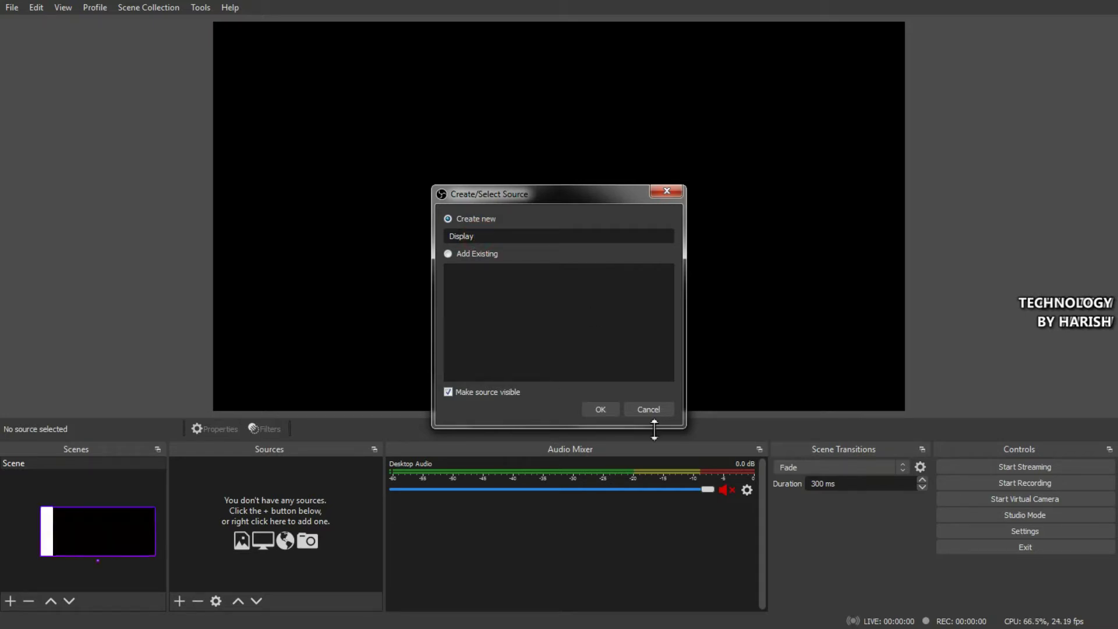
left_click(606, 411)
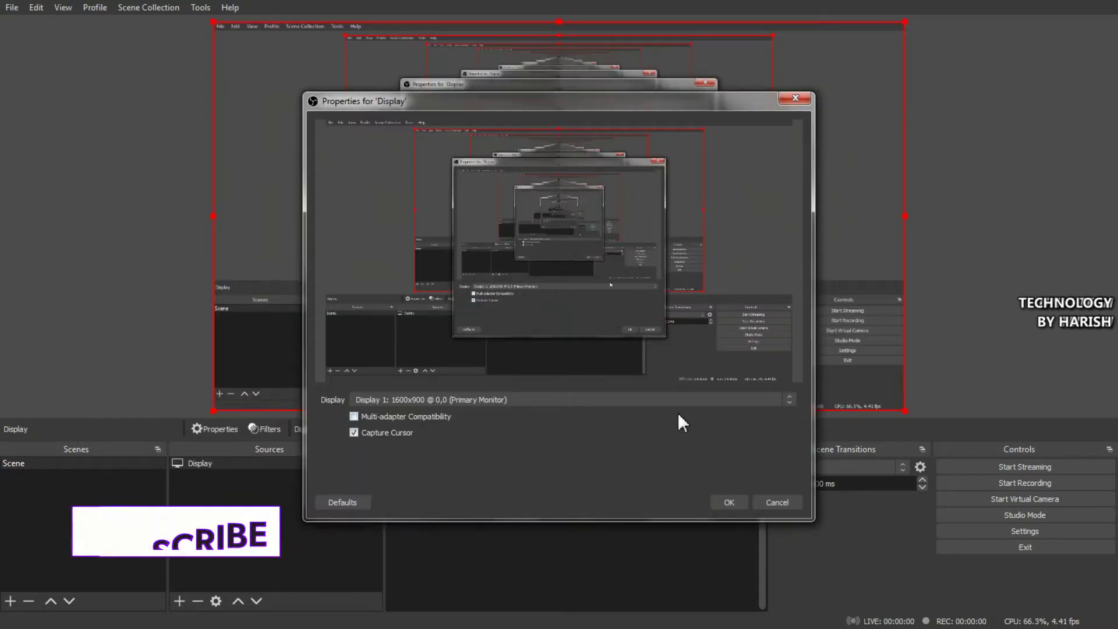
left_click(726, 504)
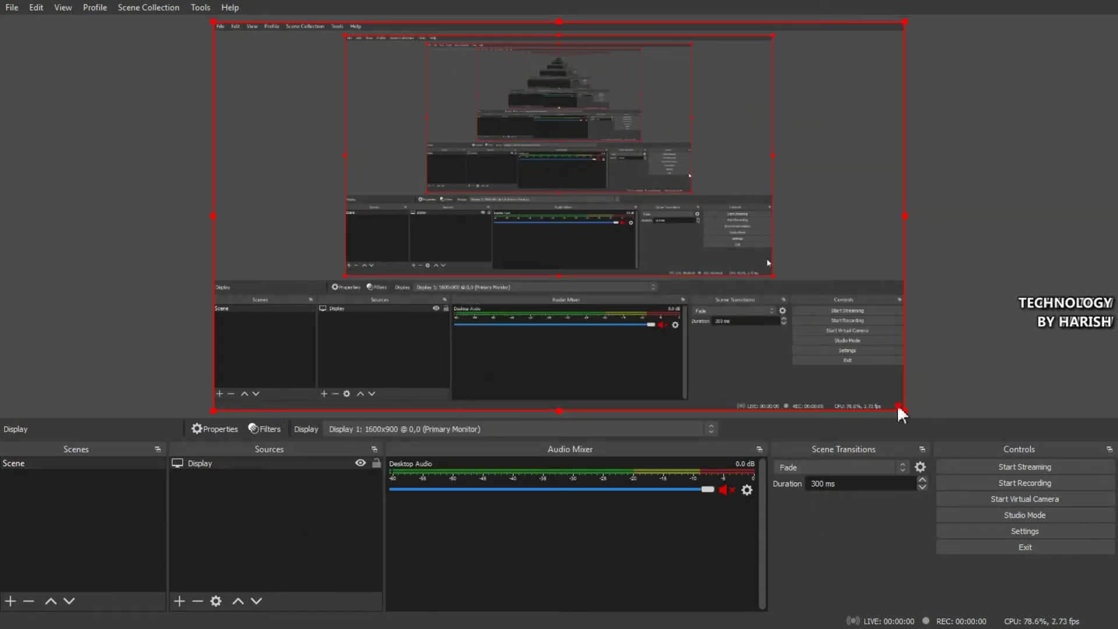
Lock the Display source in place and toggle its visibility off and back on
mouse_move(903, 407)
left_mouse_down()
mouse_move(853, 385)
mouse_move(900, 406)
left_mouse_up()
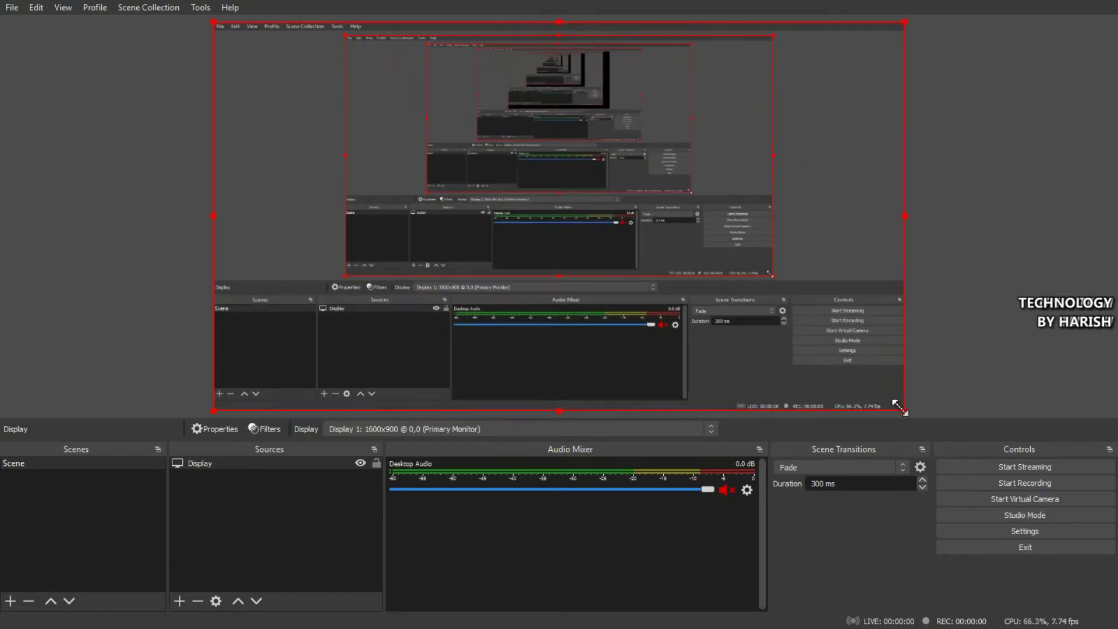
left_click(376, 463)
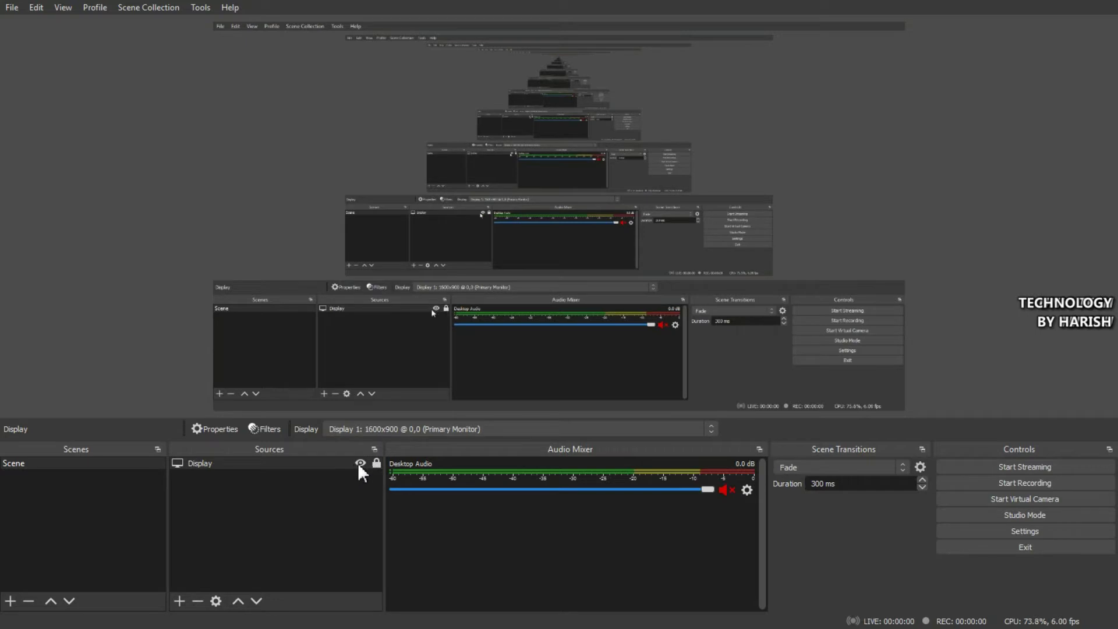
double_click(360, 463)
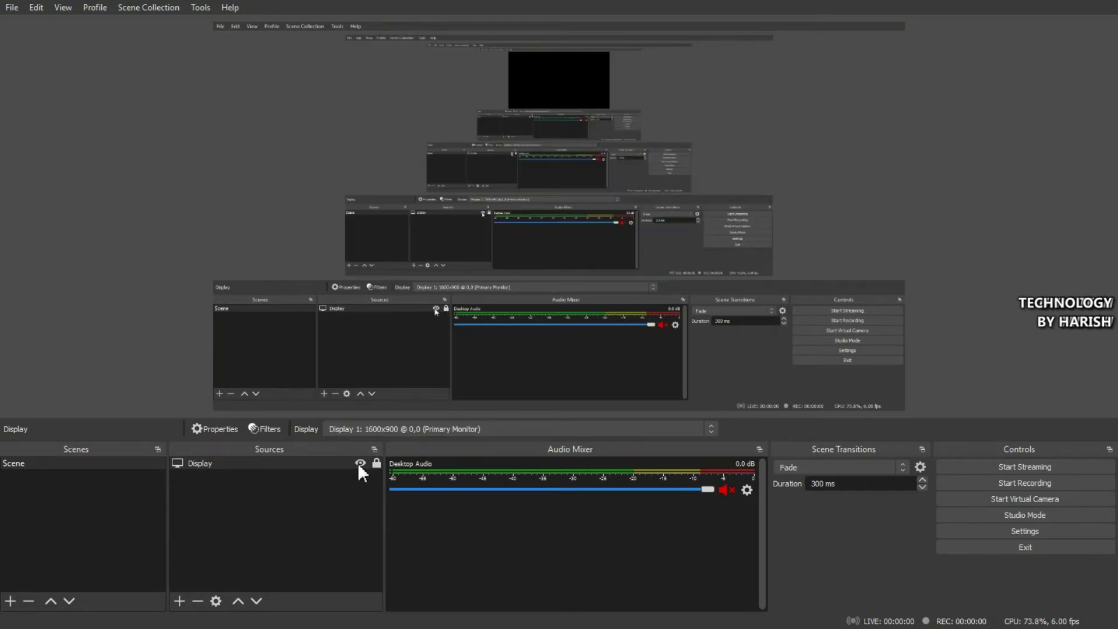
left_click(360, 463)
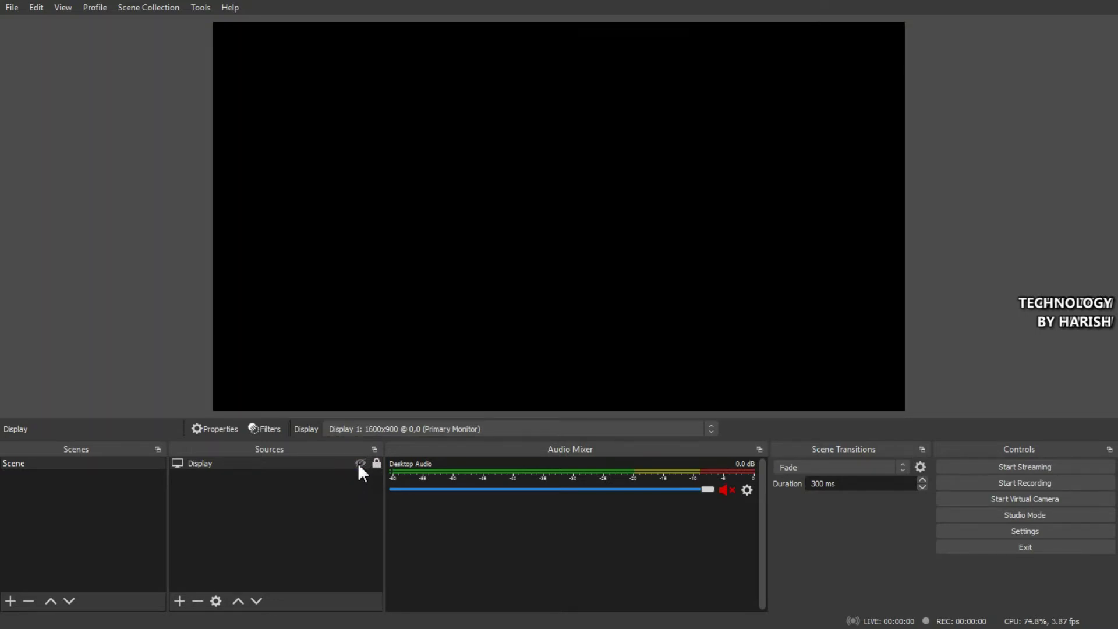
left_click(360, 463)
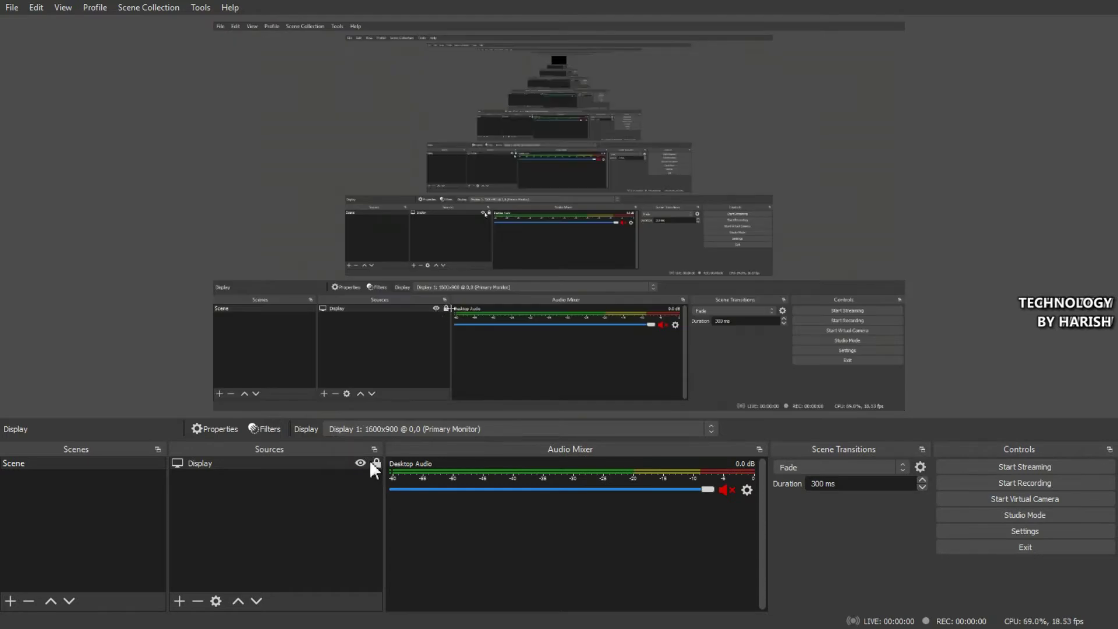
Add a new Audio Input Capture source named Audio Input to the scene
left_click(179, 601)
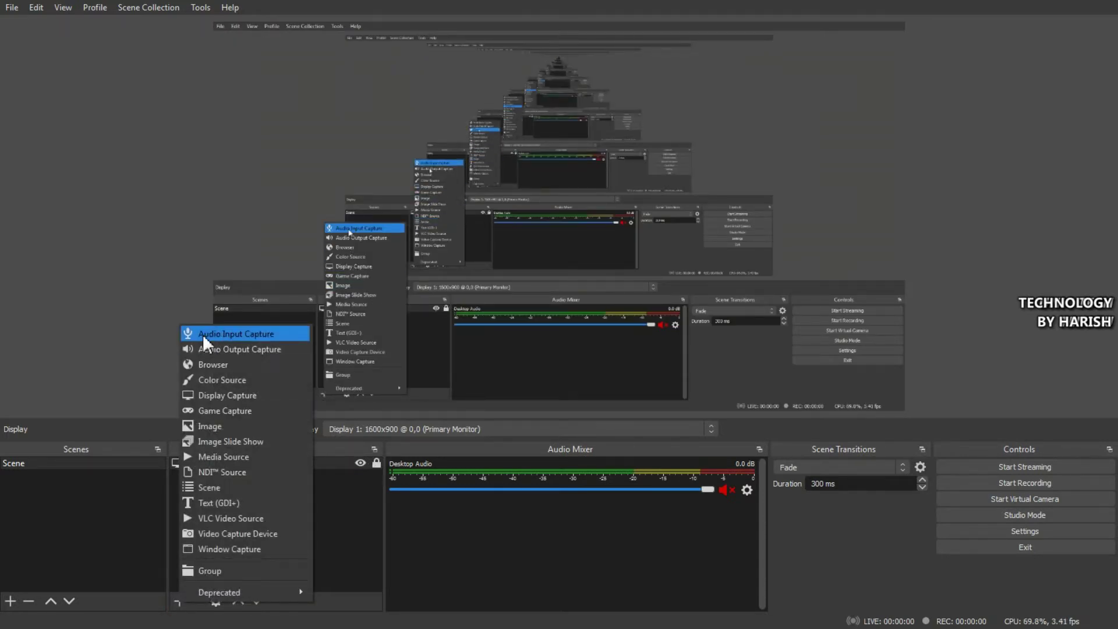
left_click(239, 333)
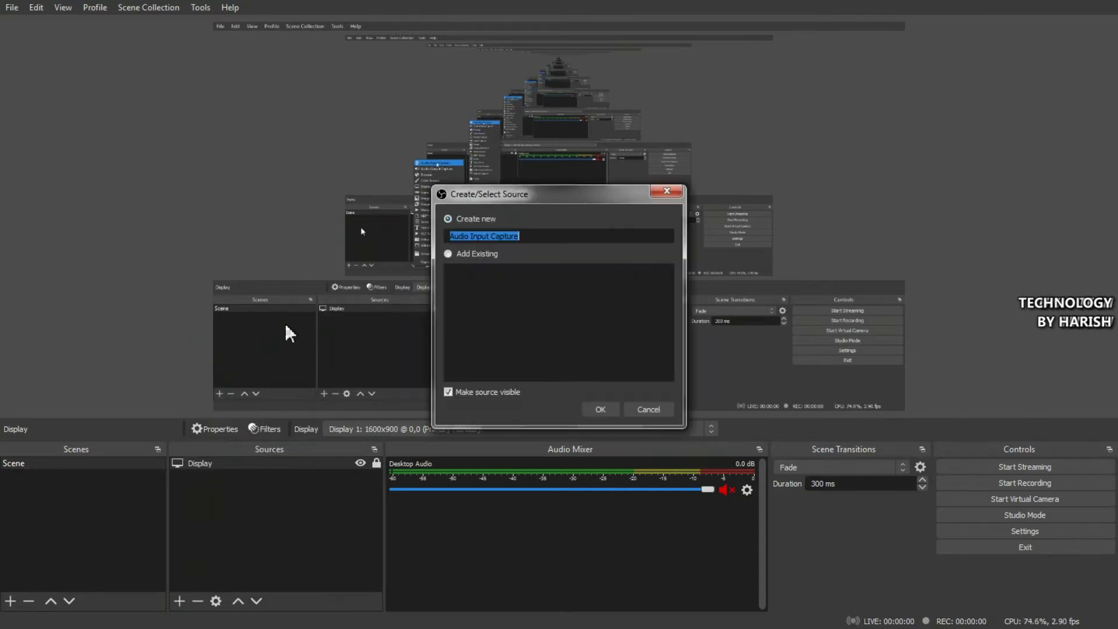
left_click(490, 237)
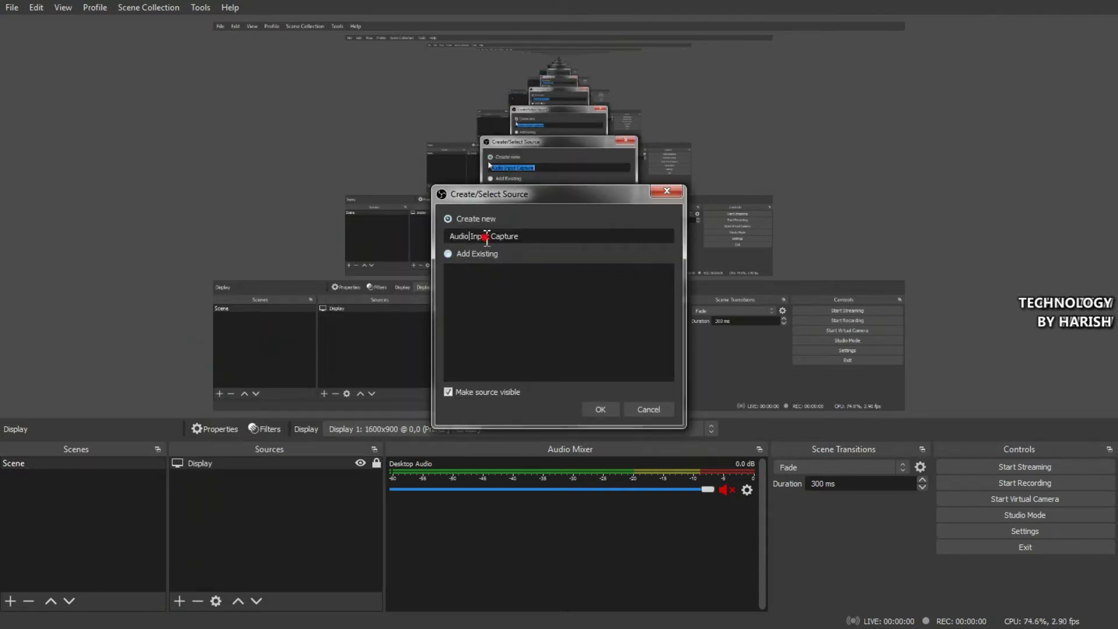
double_click(512, 237)
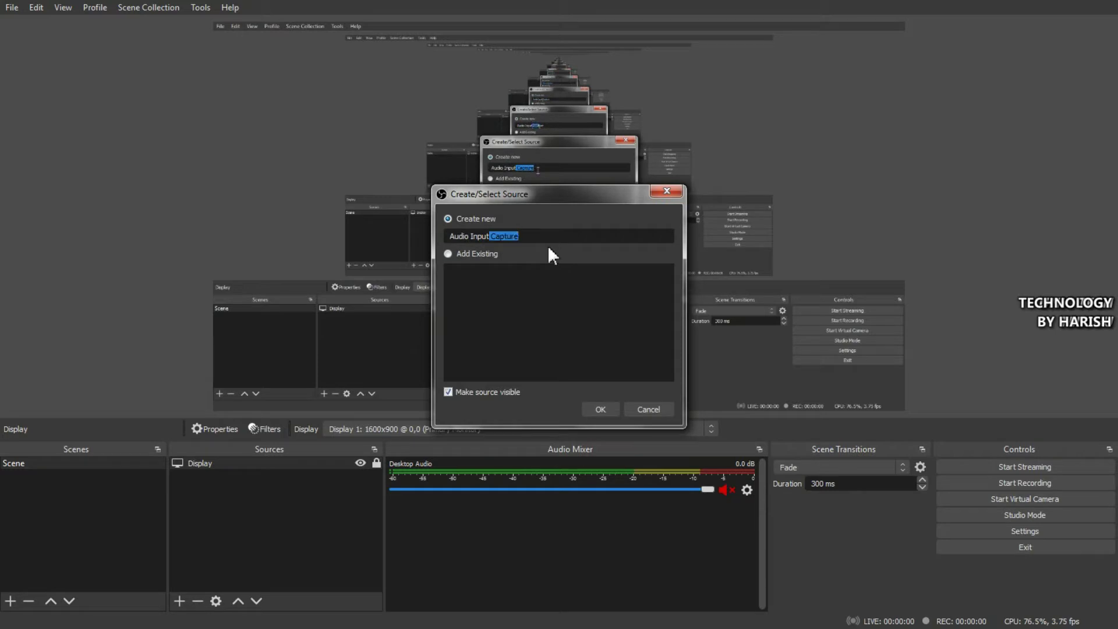
key("BackSpace")
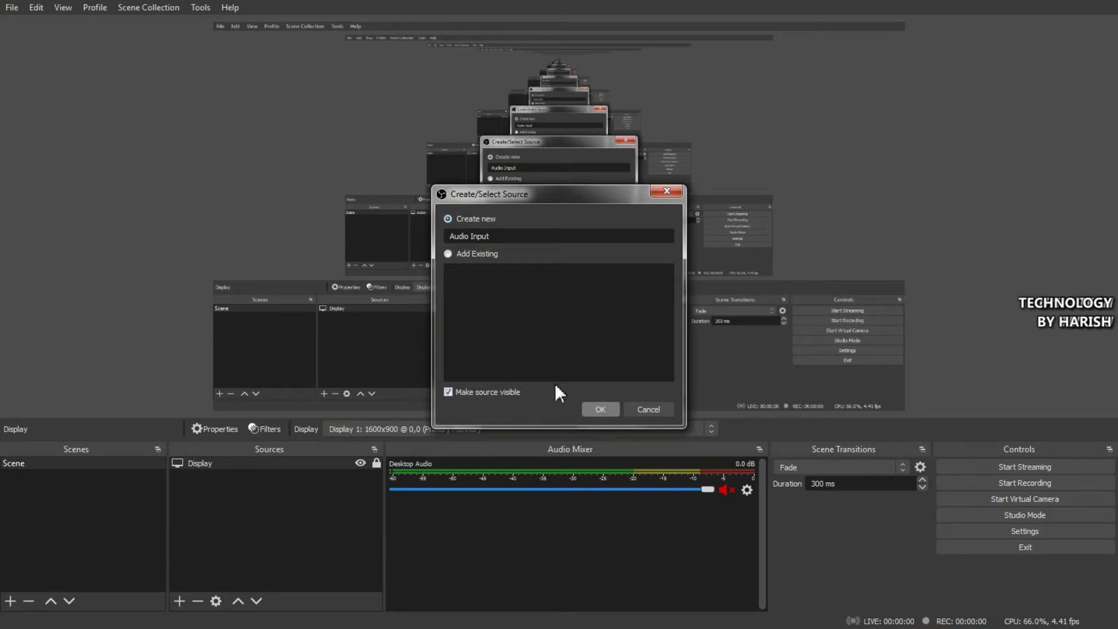
key("Return")
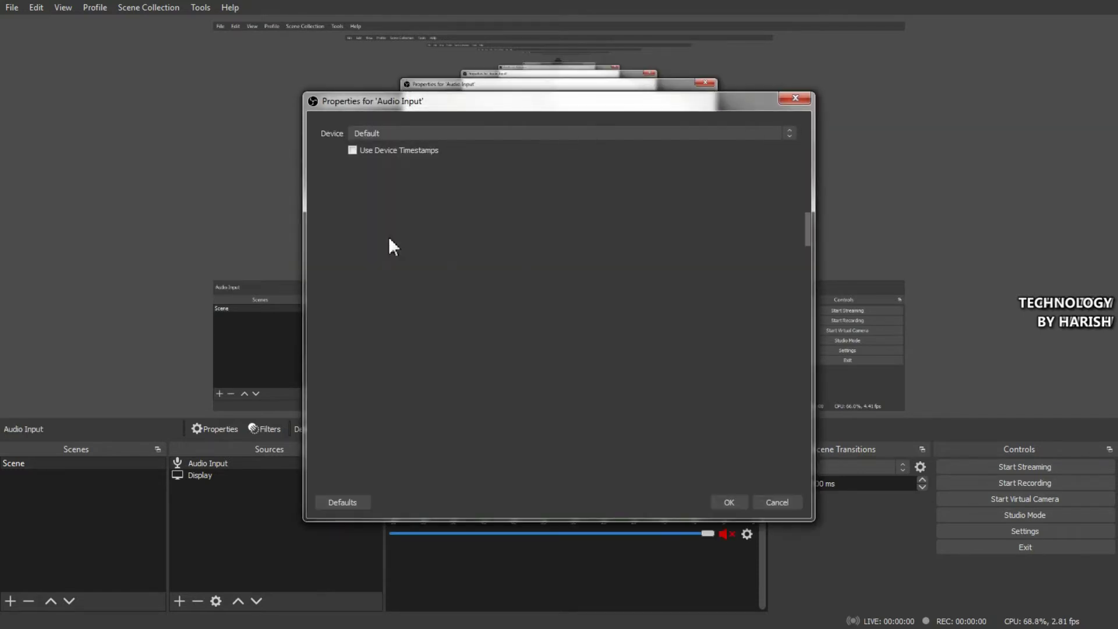
Set the Audio Input source's device to Microphone (VIA High Definition Audio) and accept its properties
left_click(450, 132)
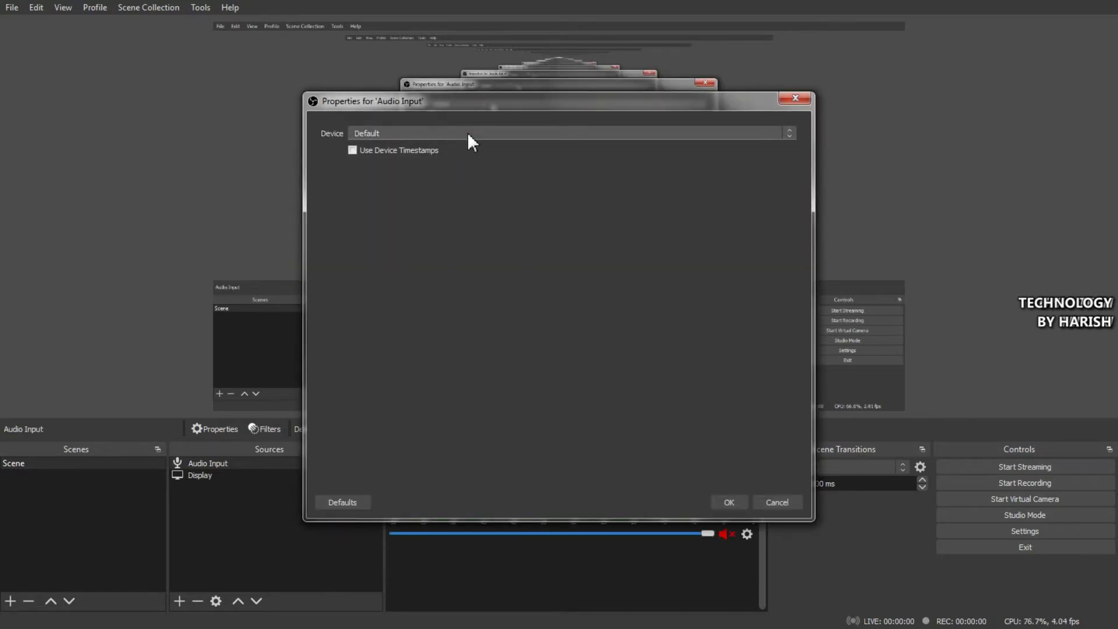
left_click(454, 163)
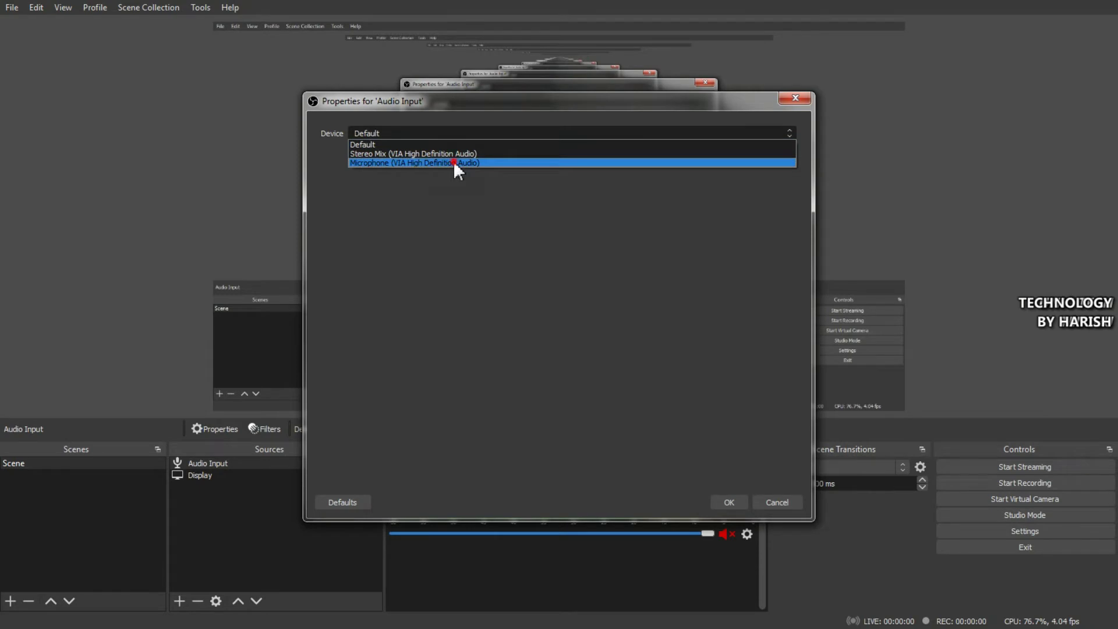
left_click(443, 133)
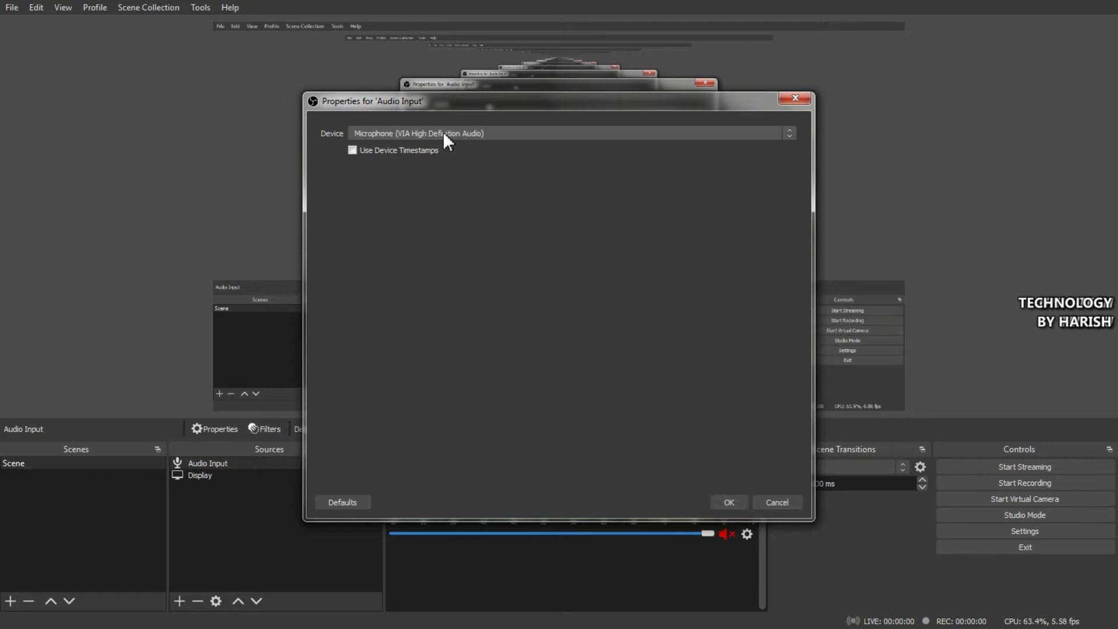
left_click(459, 200)
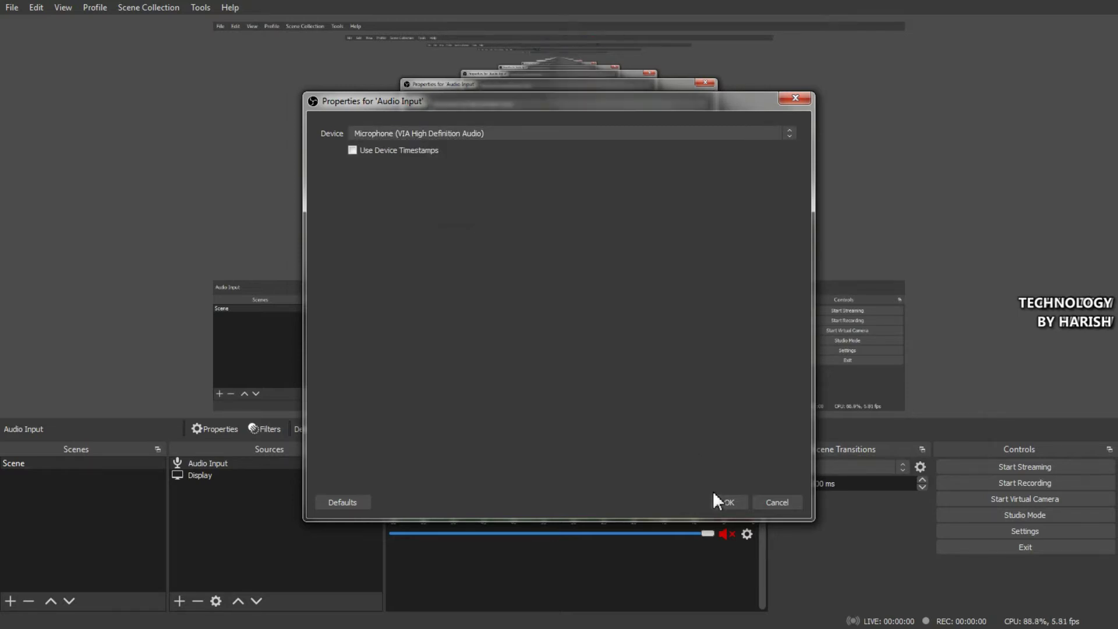
left_click(733, 504)
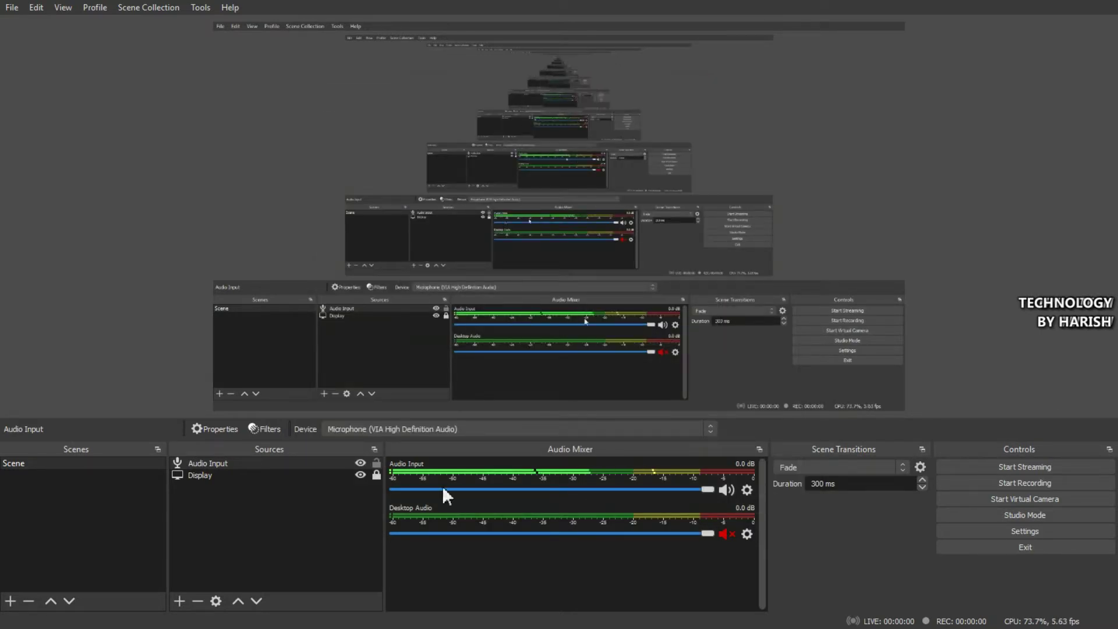
Check the device properties of Audio Input from the audio mixer and close them
left_click(746, 490)
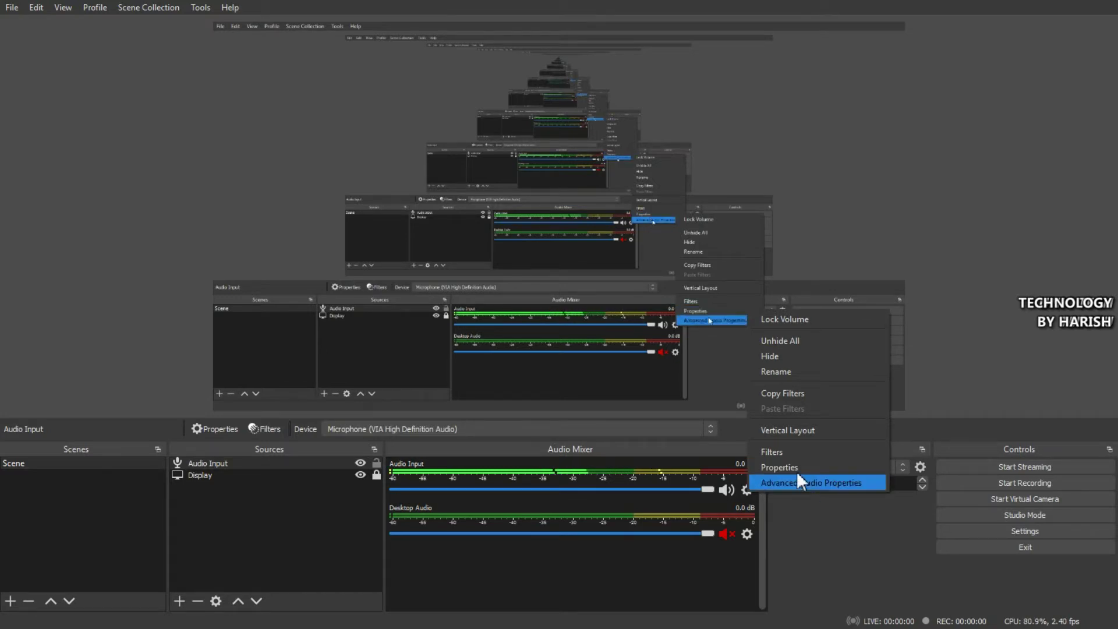
key("Escape")
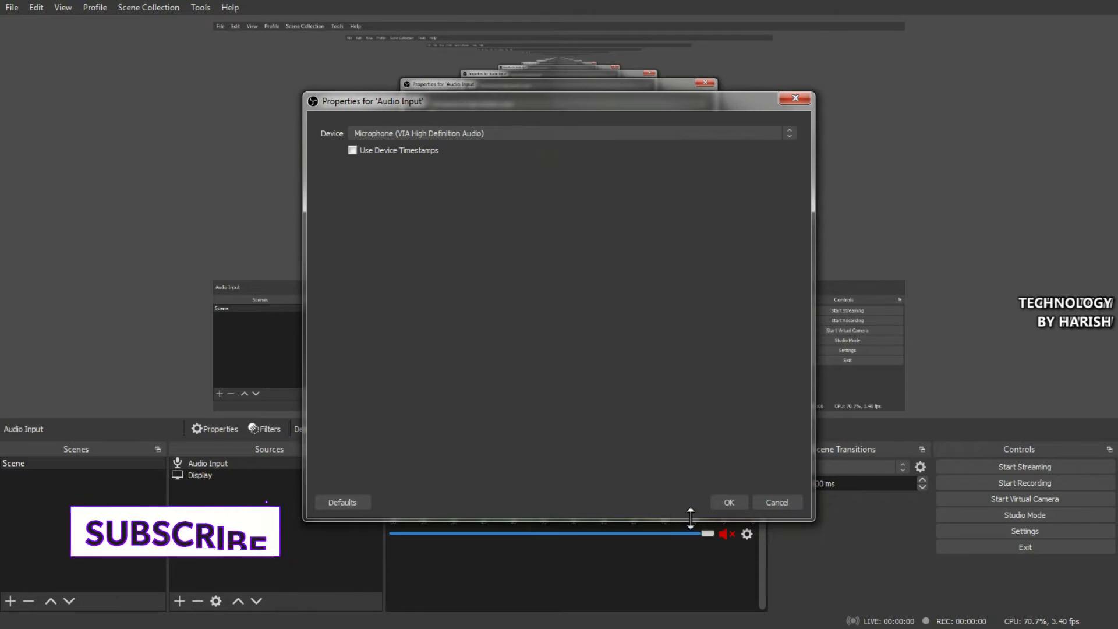
left_click(723, 500)
Review Audio Input's monitoring choices in the advanced audio properties, choose Monitor Off, and close the dialog
left_click(747, 488)
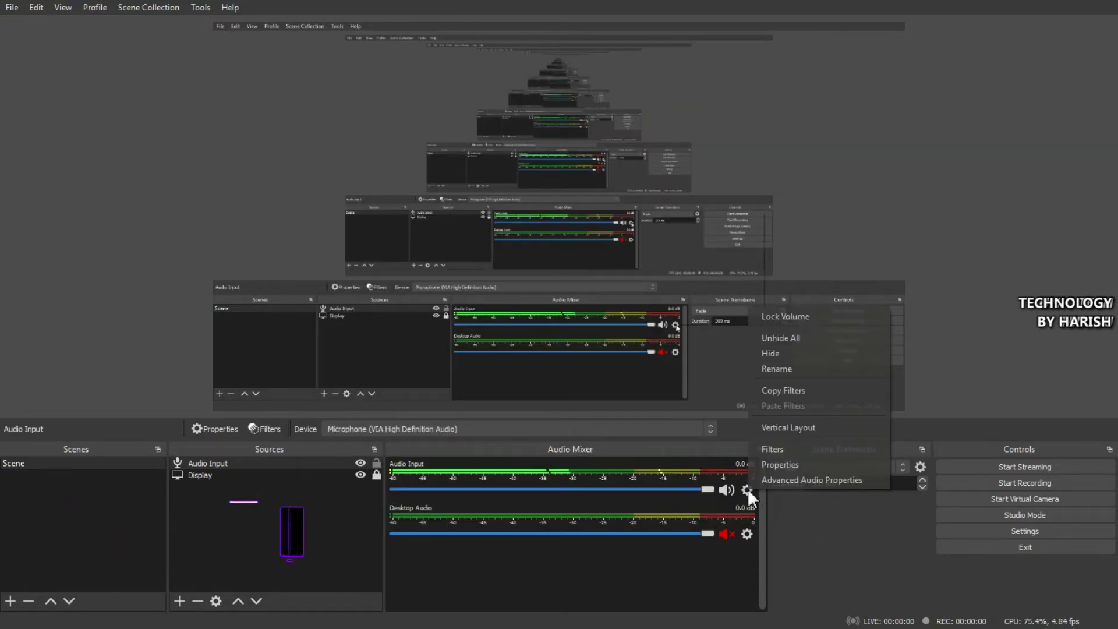
left_click(787, 481)
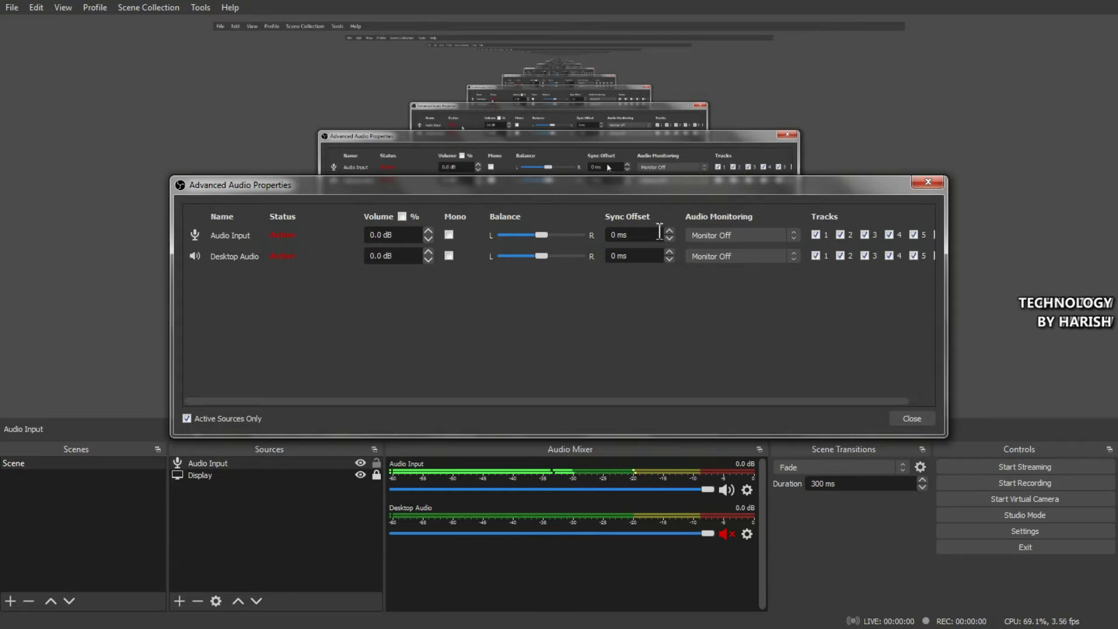
left_click(728, 233)
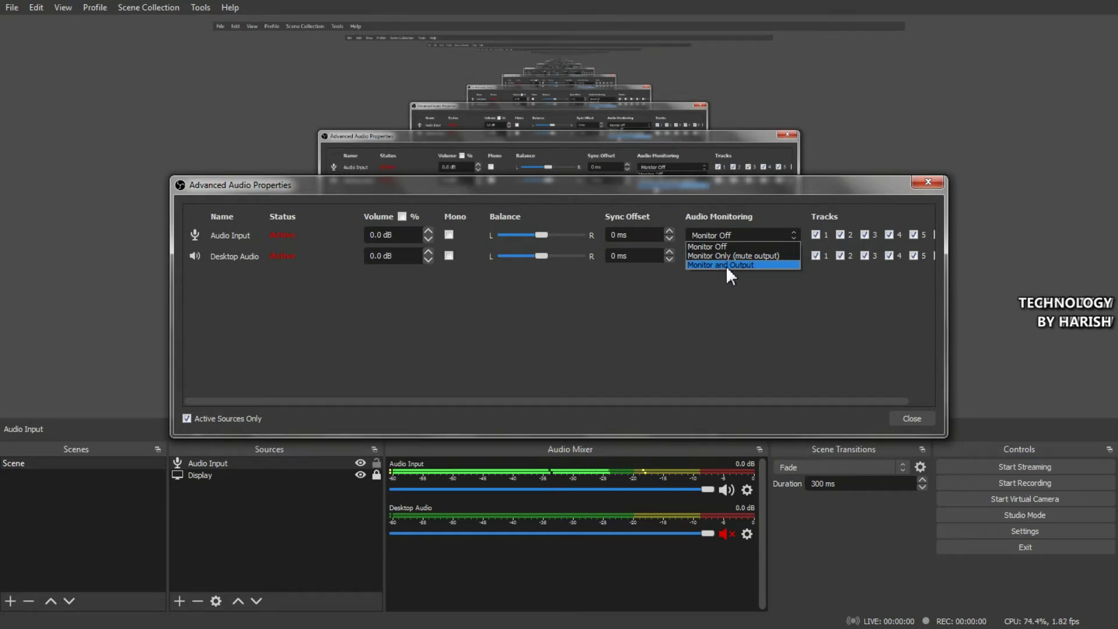
left_click(715, 247)
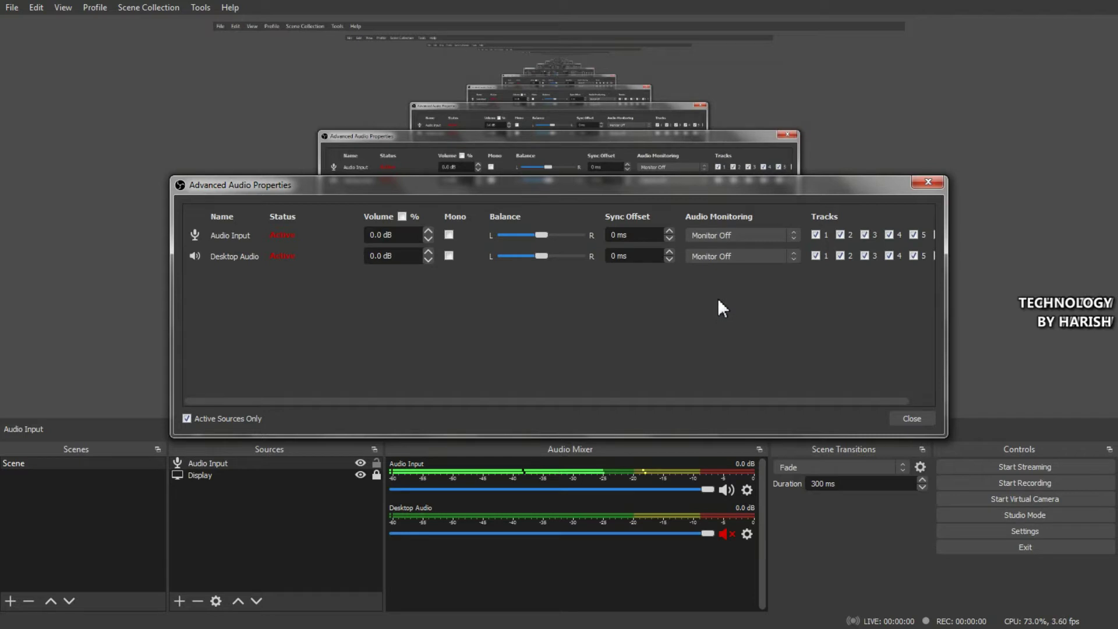
left_click(791, 234)
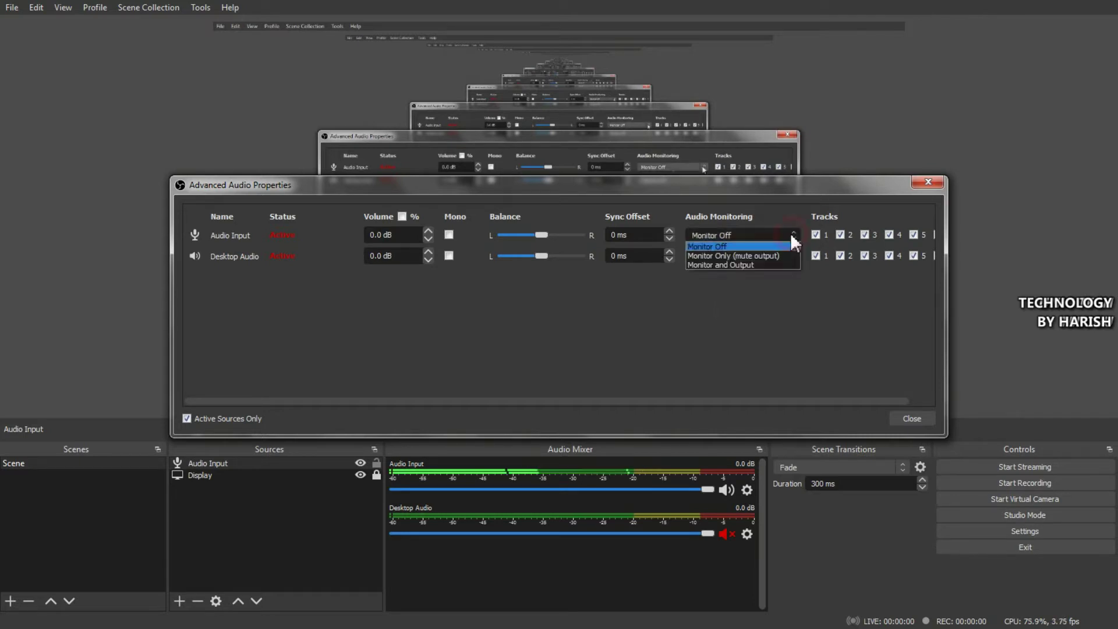
left_click(721, 246)
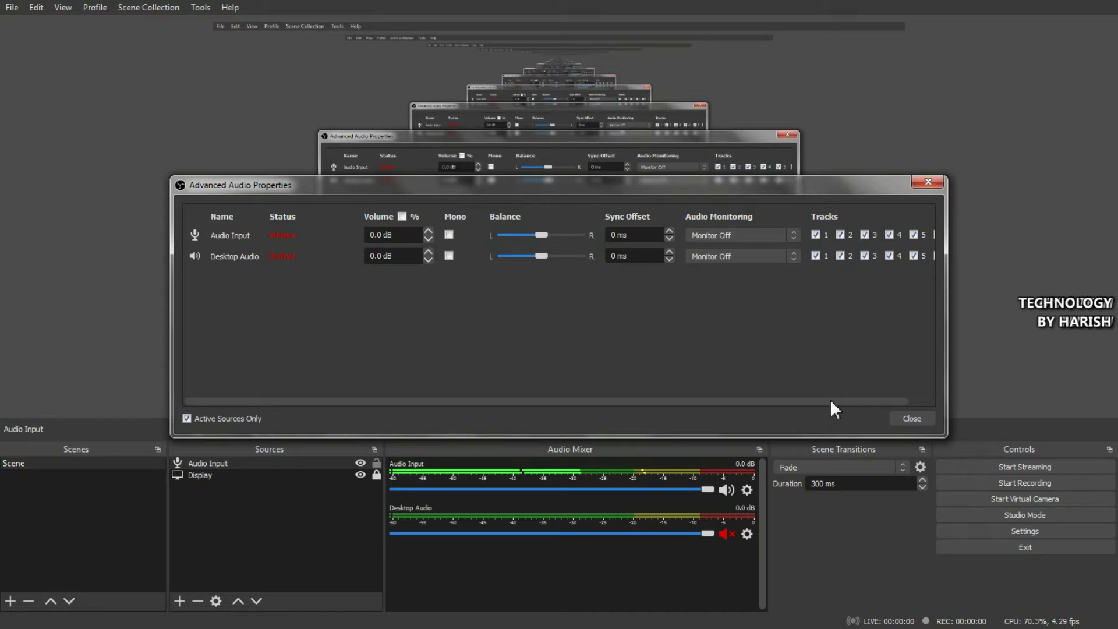
left_click(925, 419)
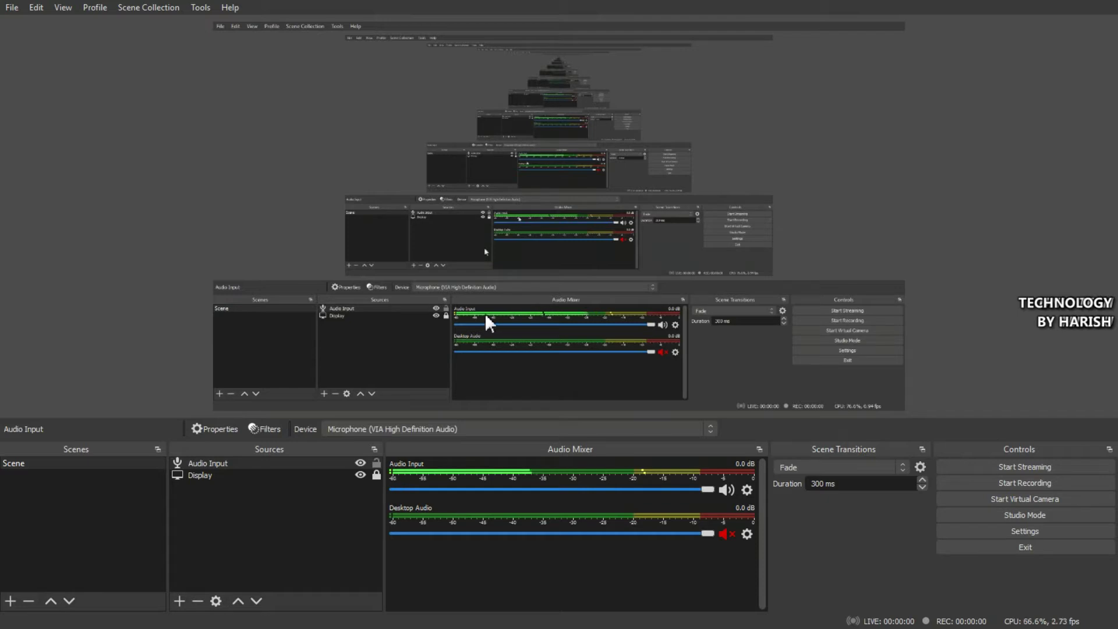
Add a new Text (GDI+) source named Text to the scene
left_click(179, 601)
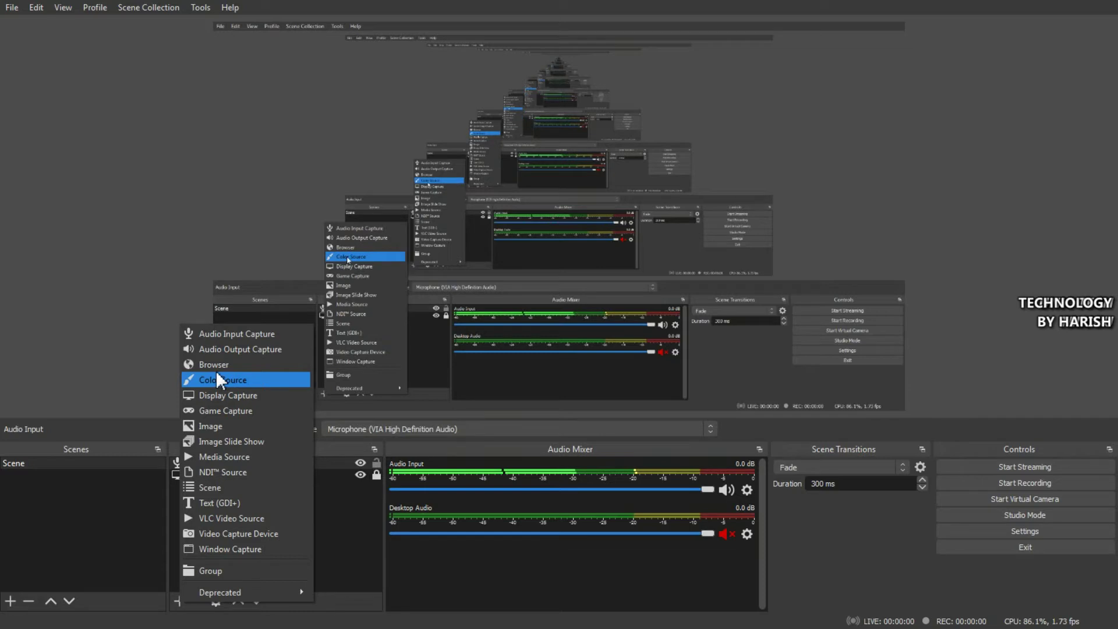
key("Up")
key("Up")
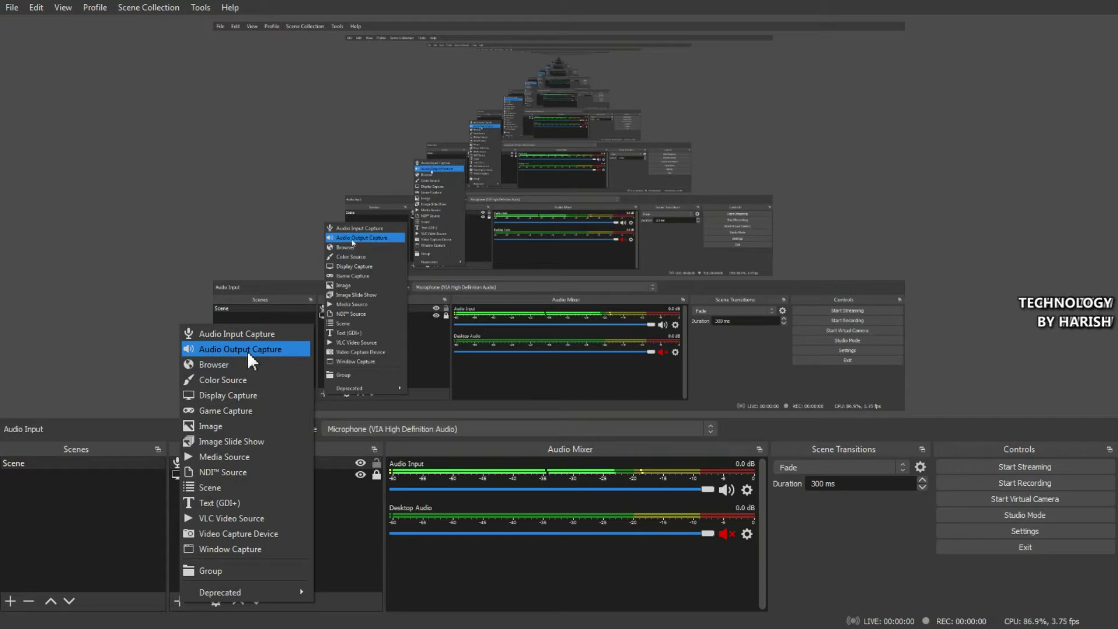
left_click(218, 504)
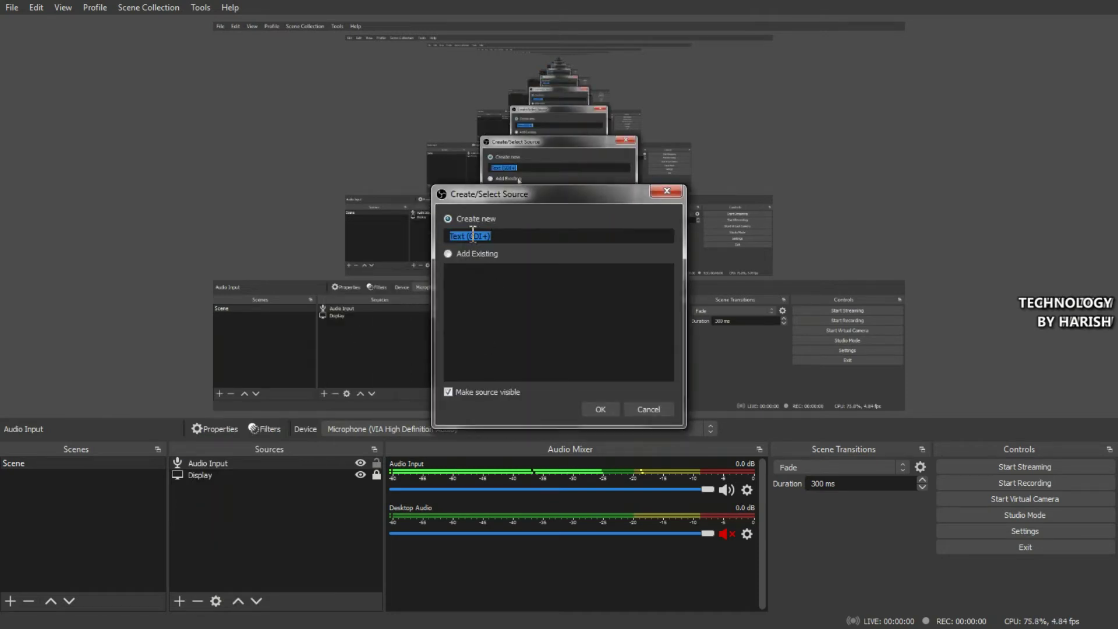
left_click(467, 235)
left_click(516, 236, "shift")
key("BackSpace")
left_click(602, 411)
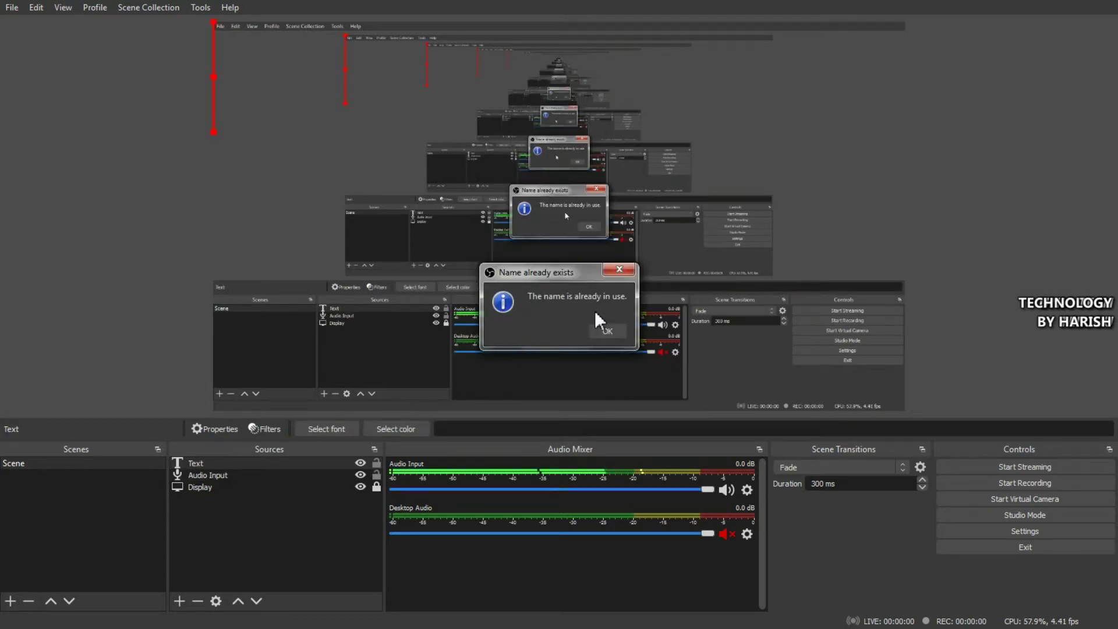
left_click(606, 328)
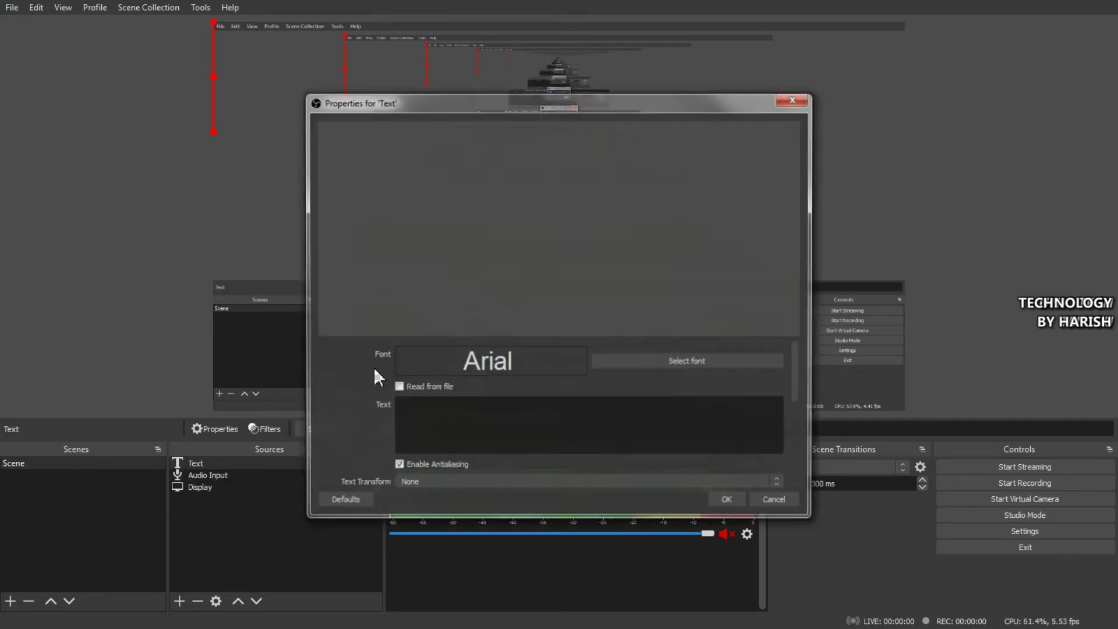
Enter the channel name in capitals as the Text source's content
left_click(440, 406)
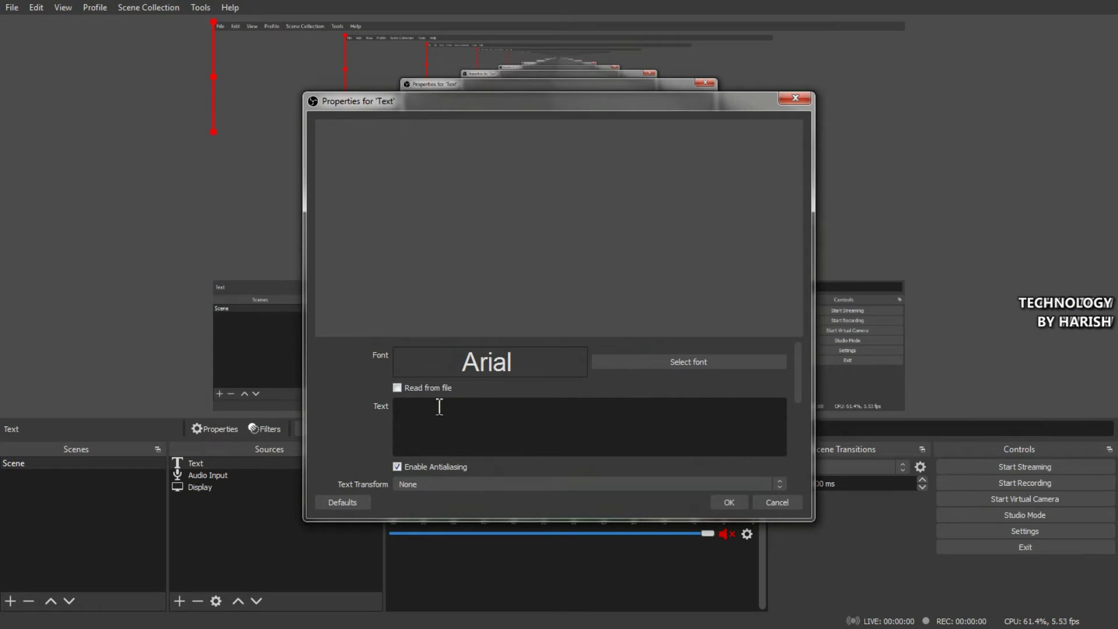
type("TECHNOLOGY")
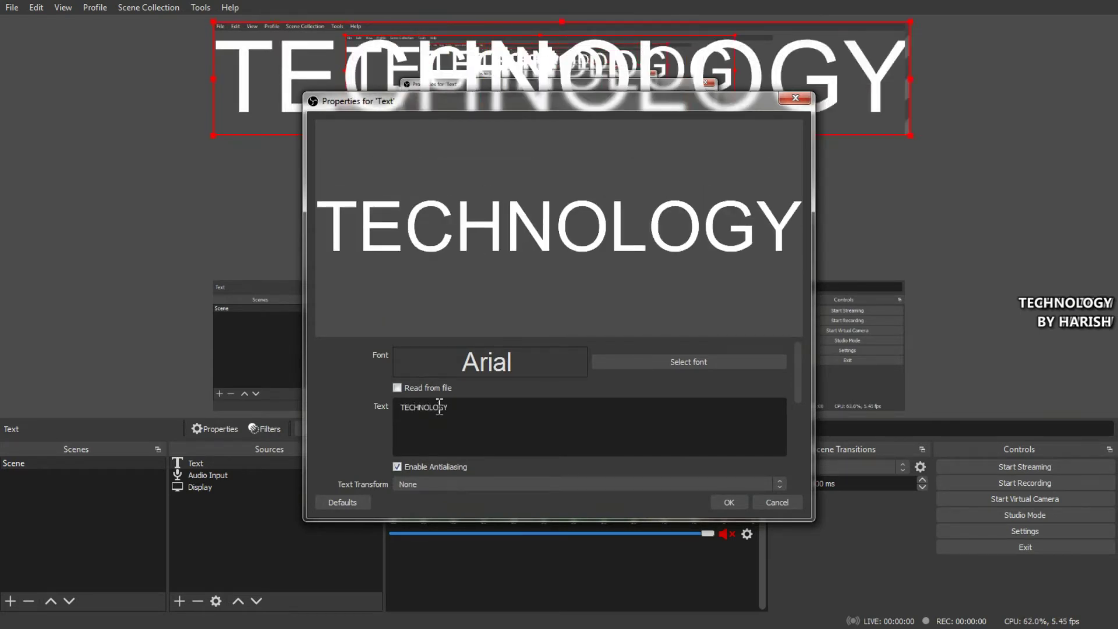
type(" BY ")
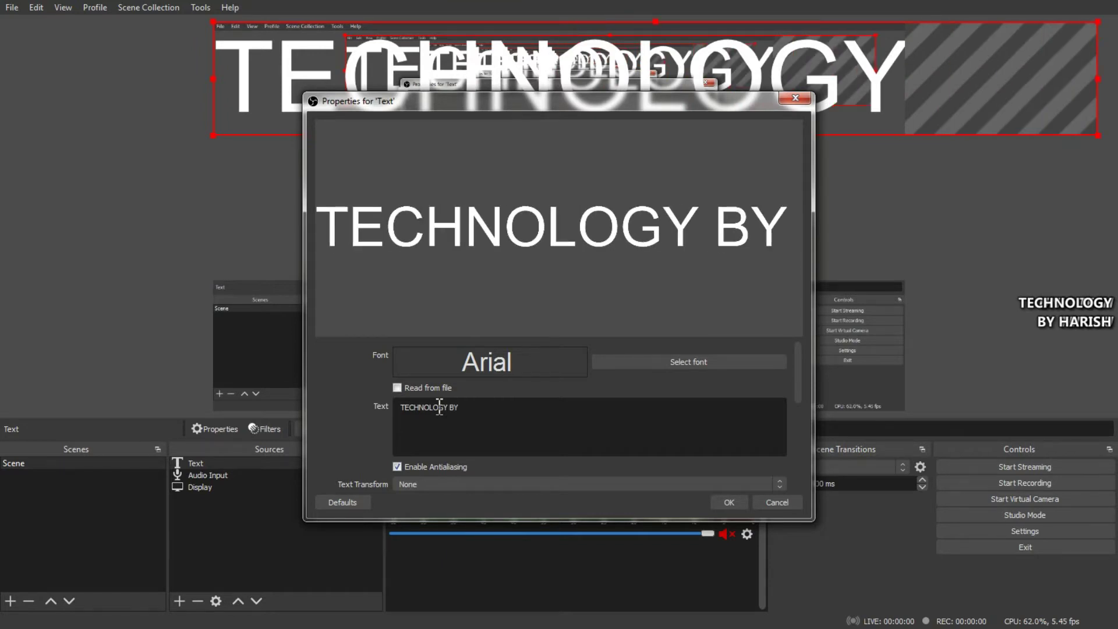
type("HARISH")
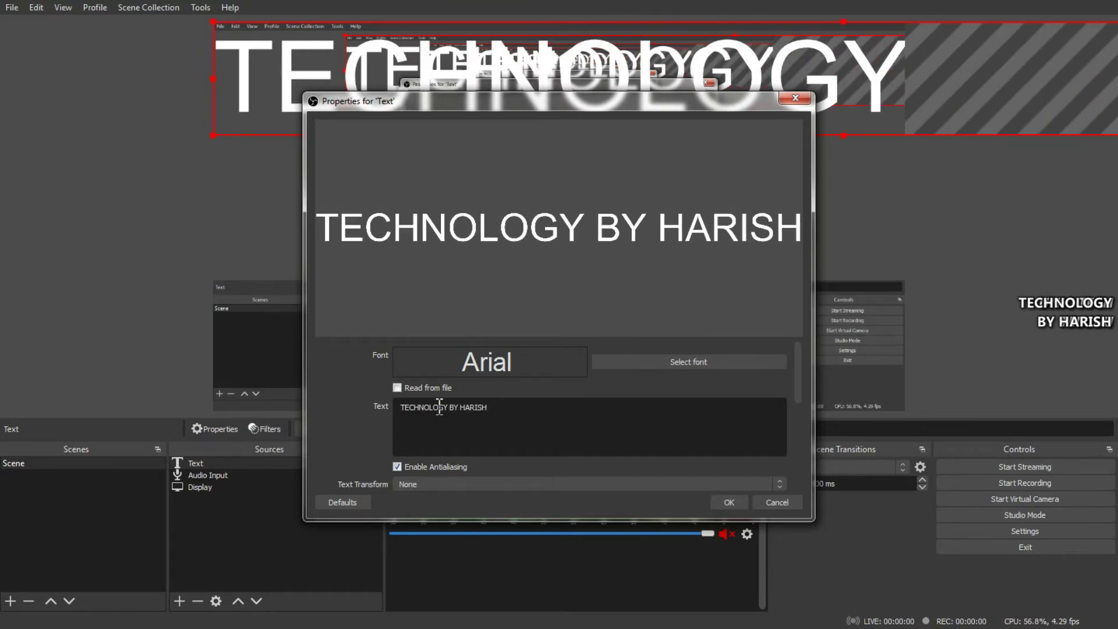
Set the Text source's font to Algerian Regular at size 10 and accept its properties
left_click(644, 362)
left_click(580, 254)
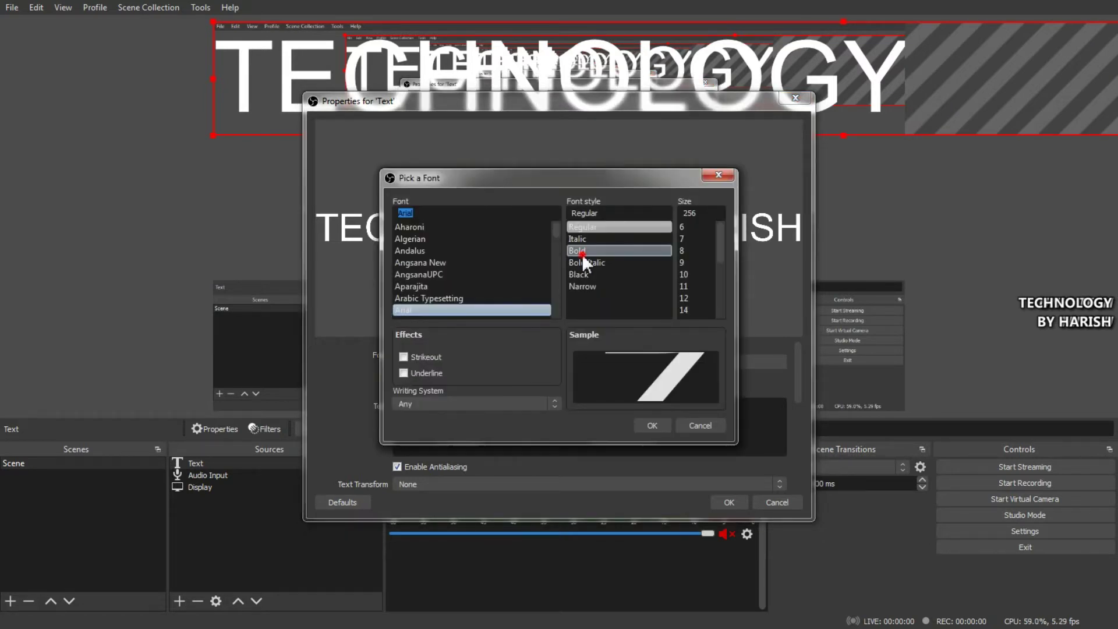
left_click(432, 238)
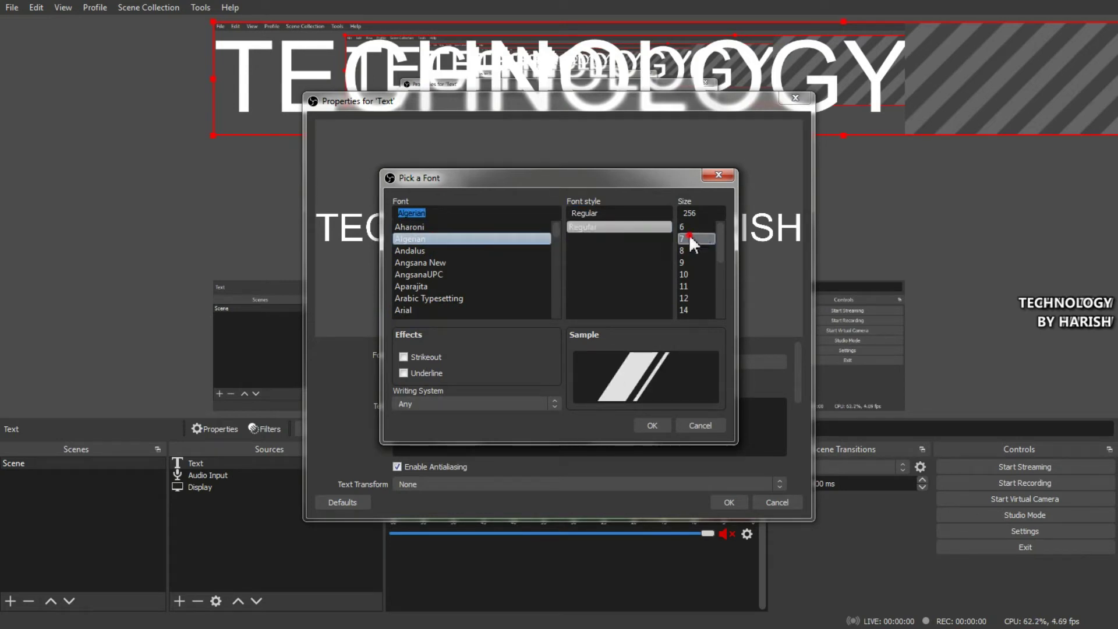
left_click(690, 274)
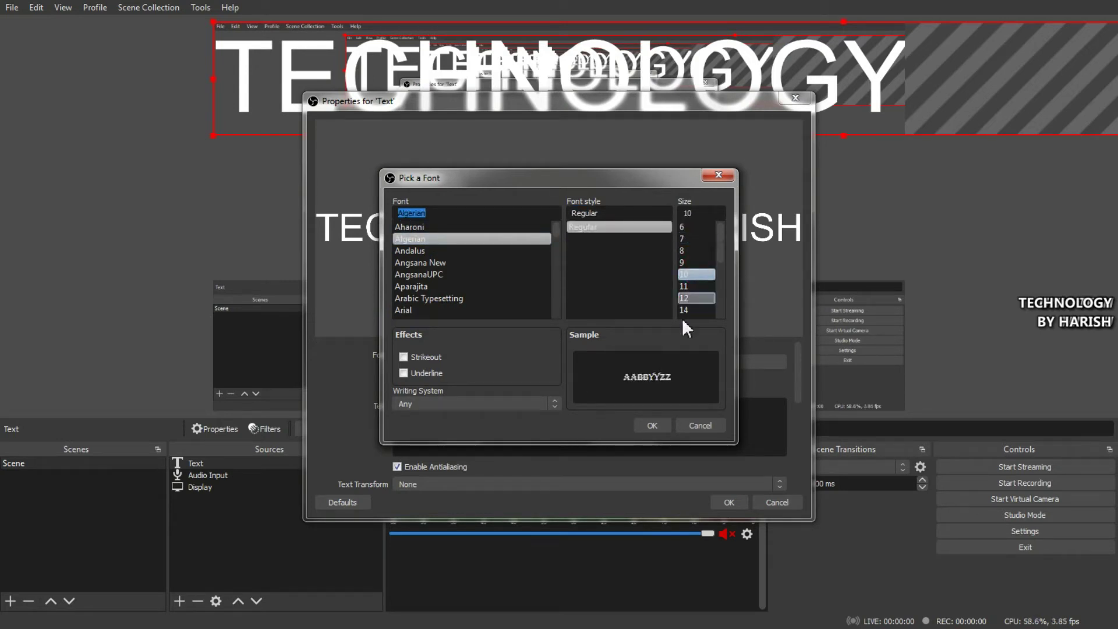
left_click(660, 427)
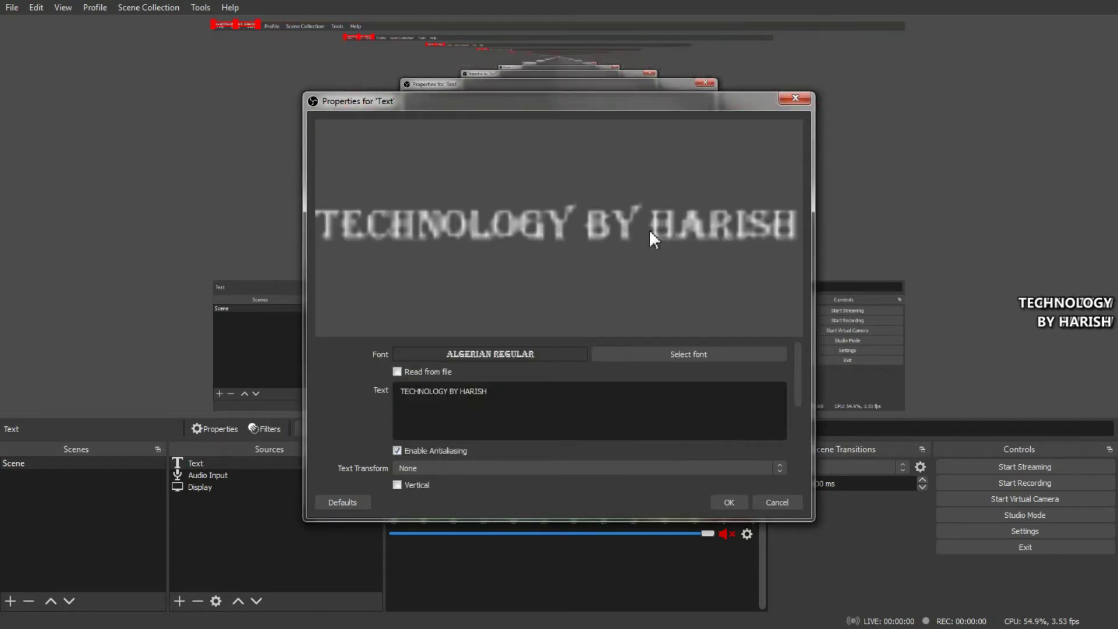
left_click(729, 500)
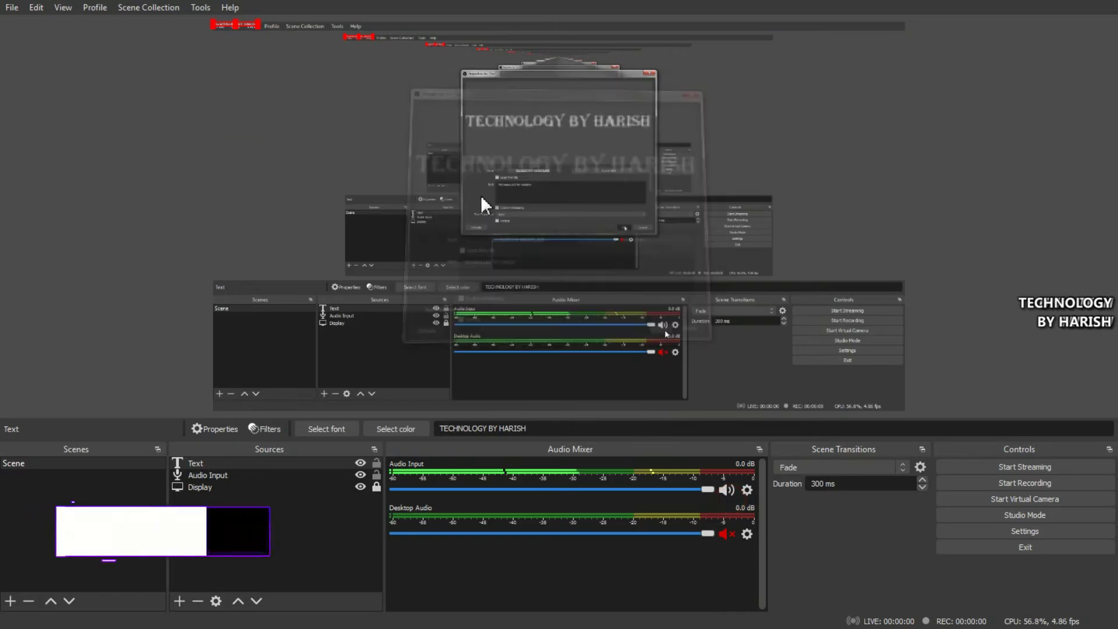
Move the Text source below Display to the end of the source order
left_click(211, 464)
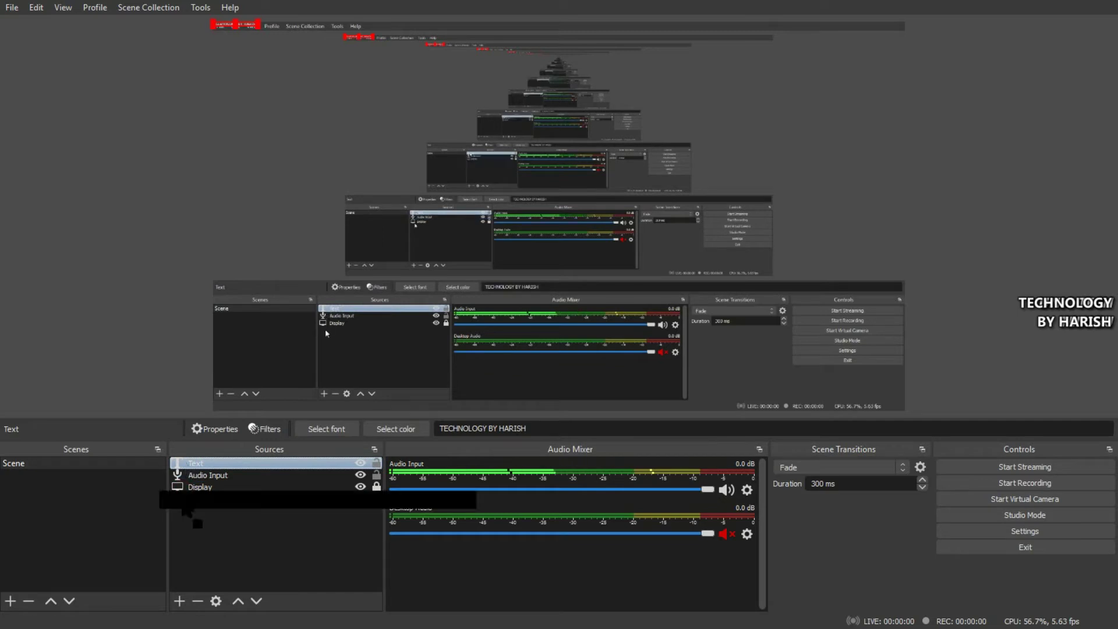
left_click_drag(186, 510, 180, 497)
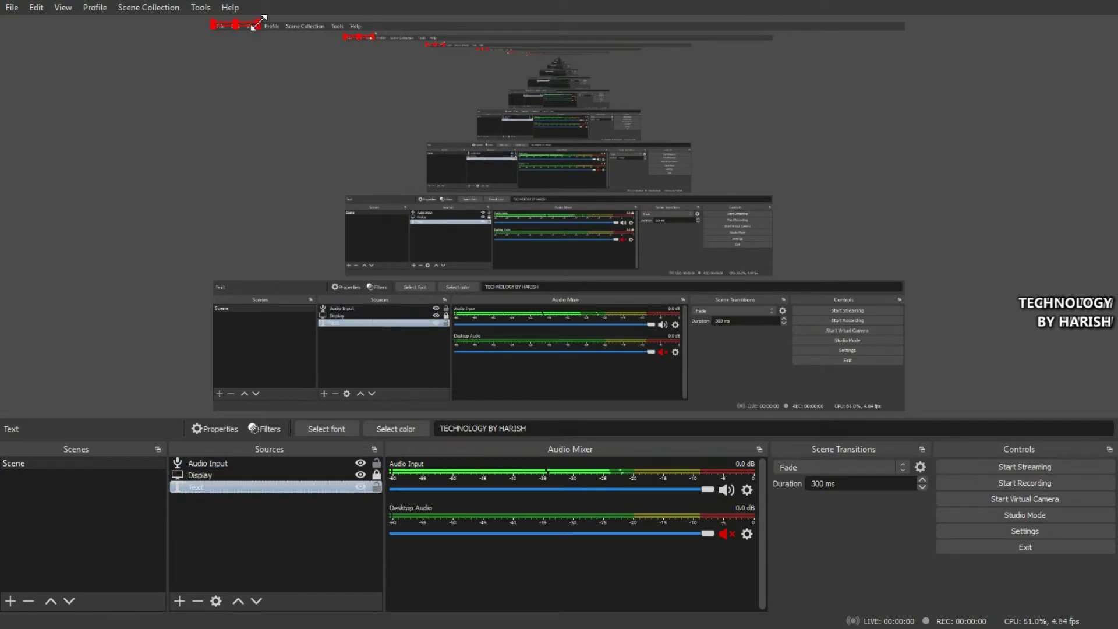
Enlarge the Text source in the preview and move it down to the lower part of the canvas
left_click_drag(256, 24, 496, 54)
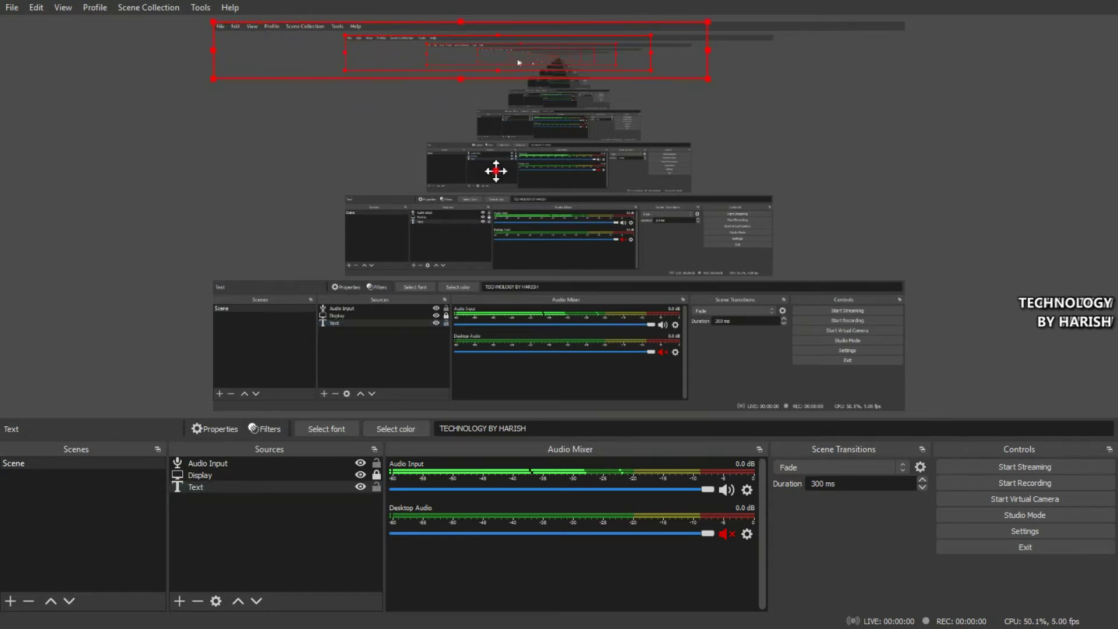
left_click_drag(496, 171, 498, 375)
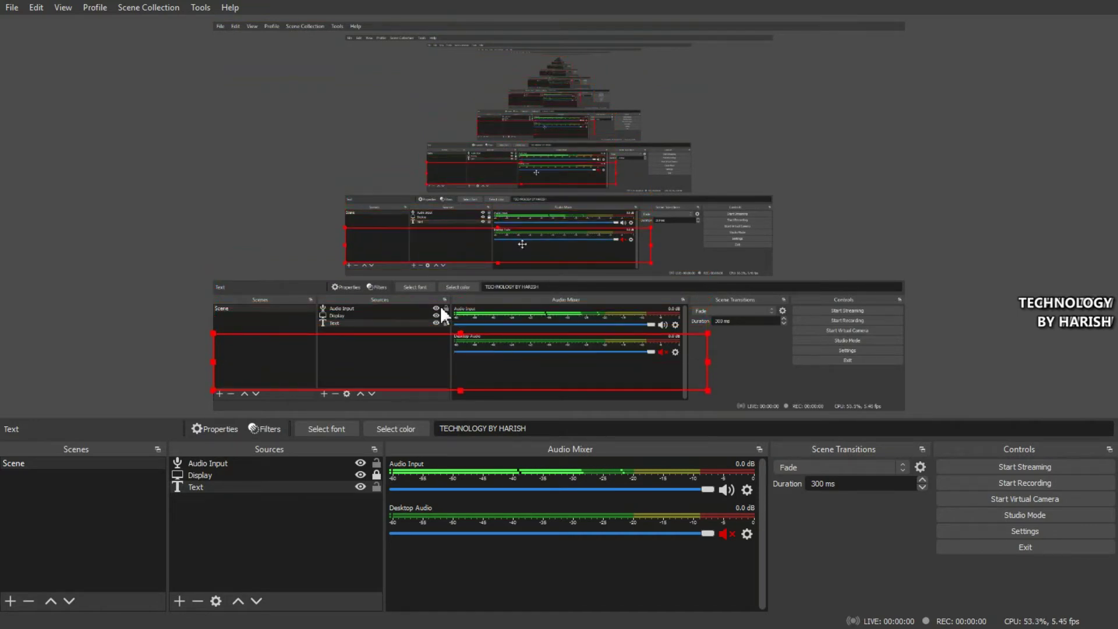
Check the Text source's content in its properties and close them without changes
double_click(282, 485)
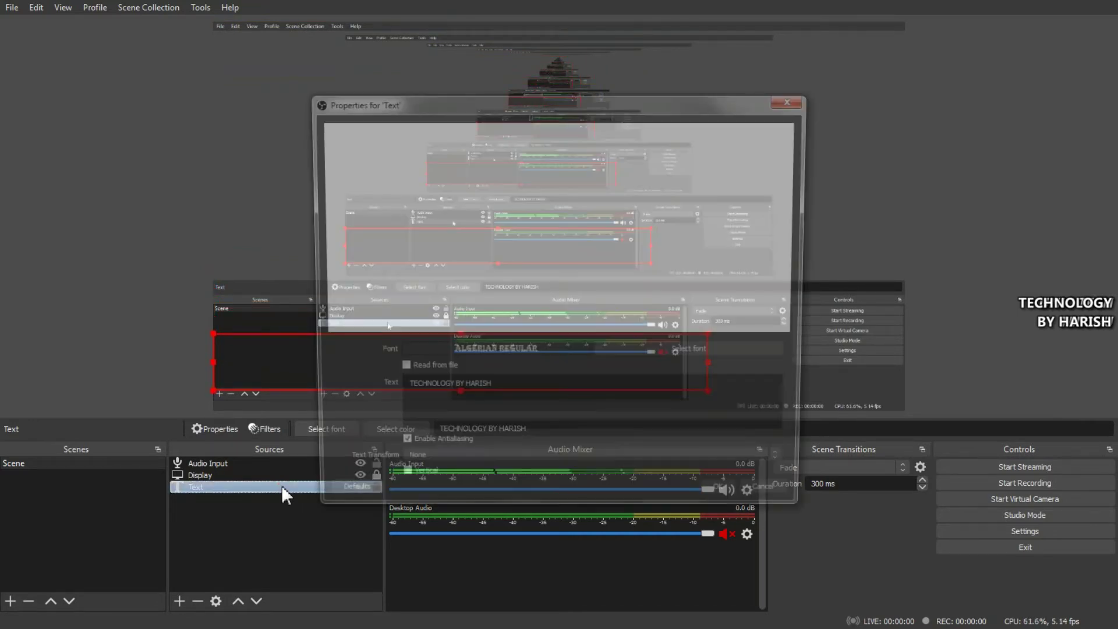
left_click(419, 391)
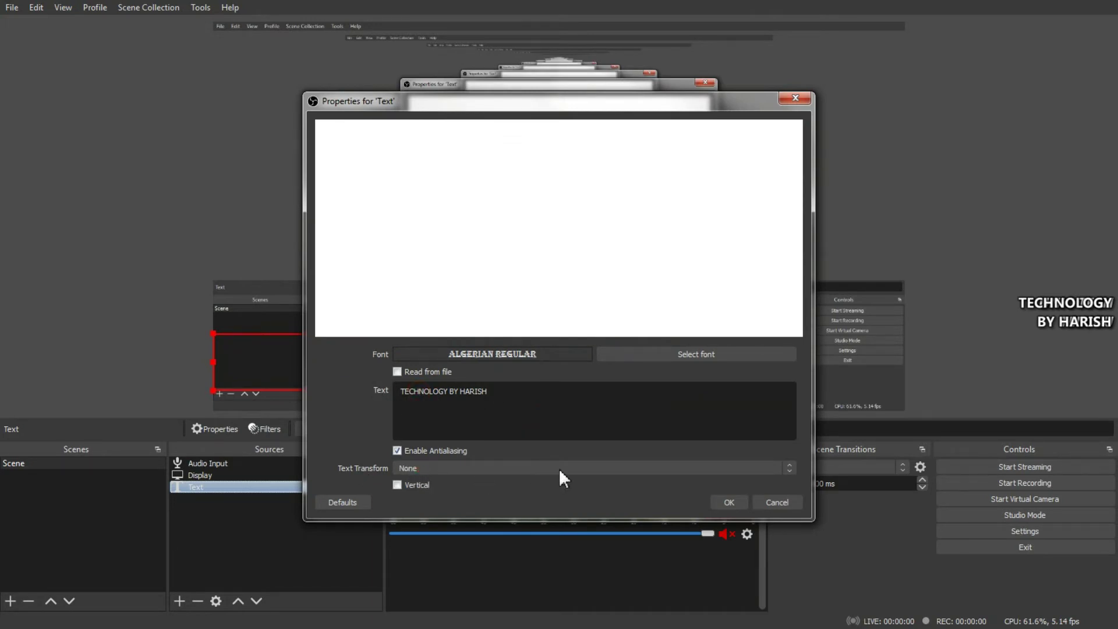
key("ctrl+a")
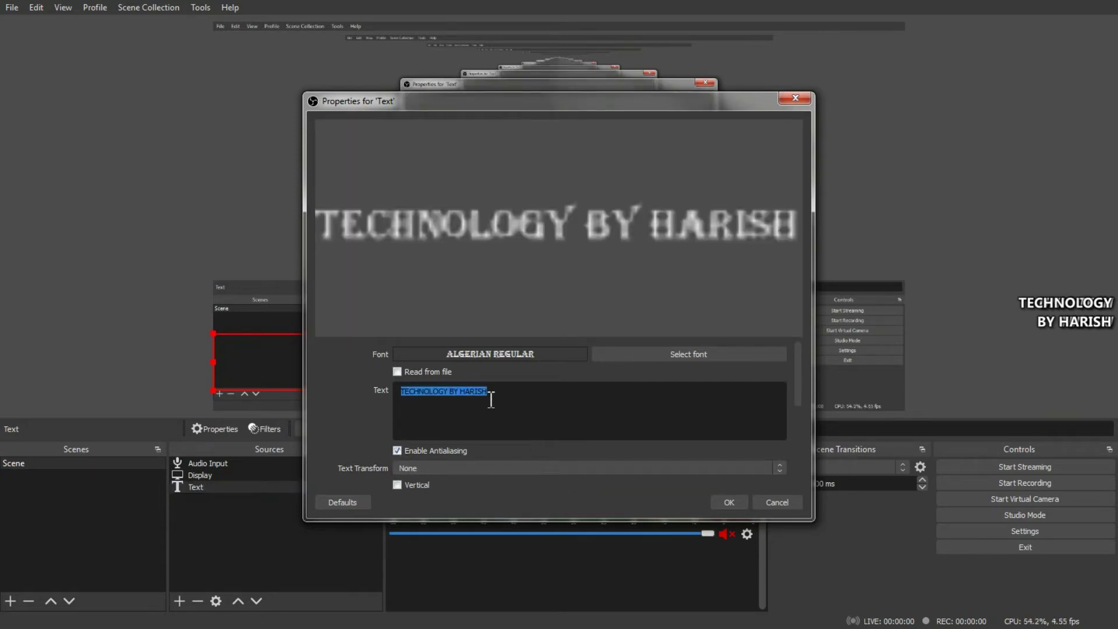
left_click(732, 502)
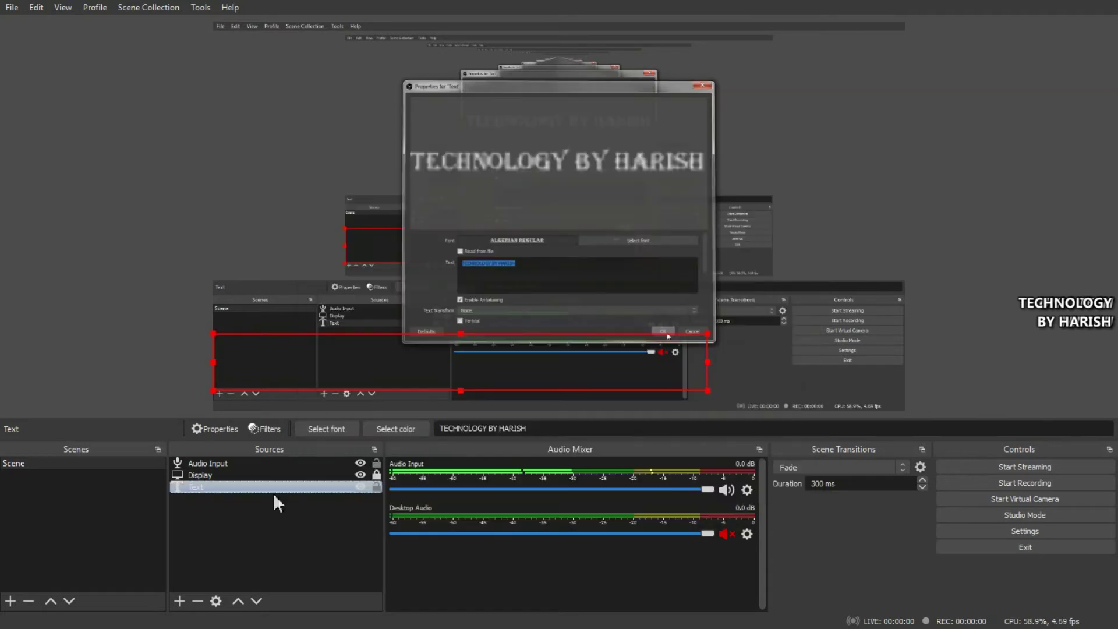
Reorder the sources so that Text is first, Display second and Audio Input last
left_click(264, 484)
left_click_drag(264, 483, 273, 453)
left_click(236, 487)
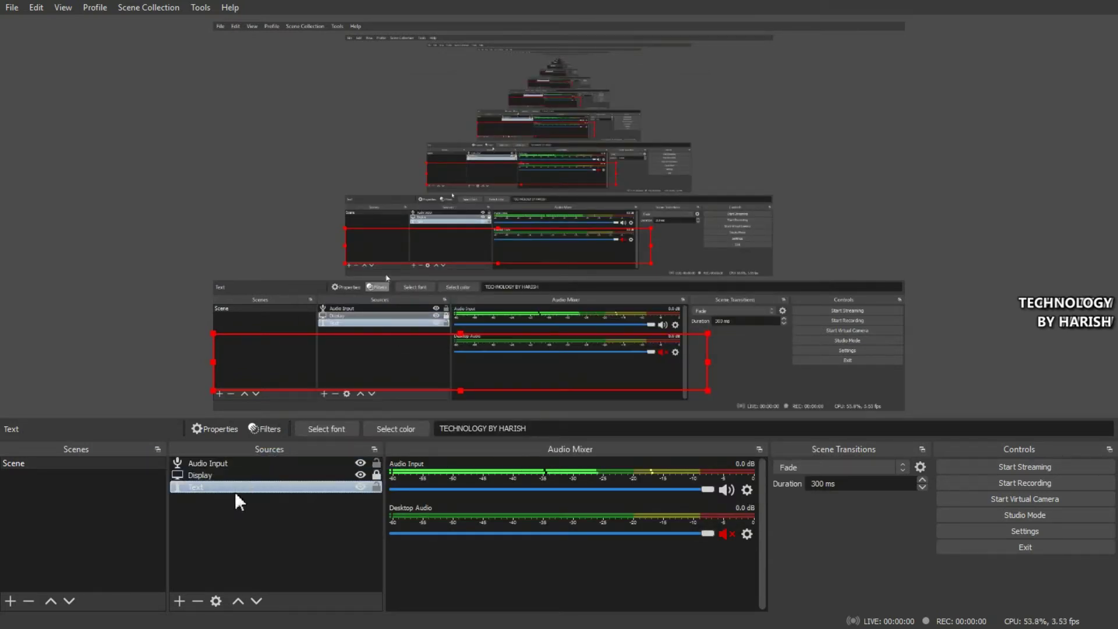
left_click_drag(243, 479, 245, 461)
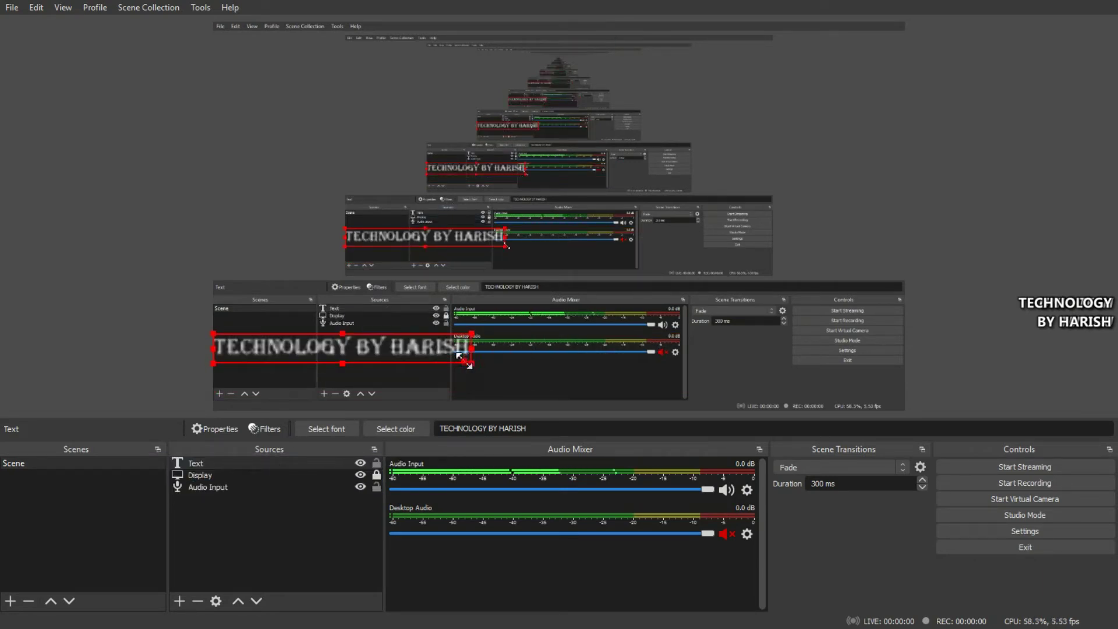
Shrink the Text source, place it at the lower middle of the canvas, and set its color to cyan
left_click_drag(471, 363, 597, 369)
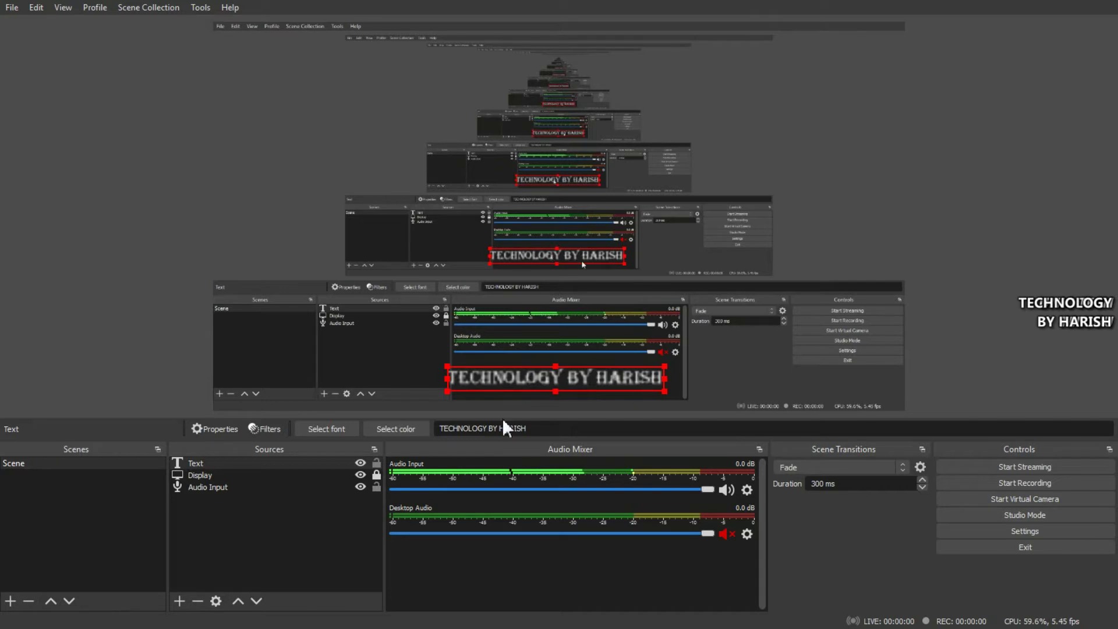
left_click(390, 426)
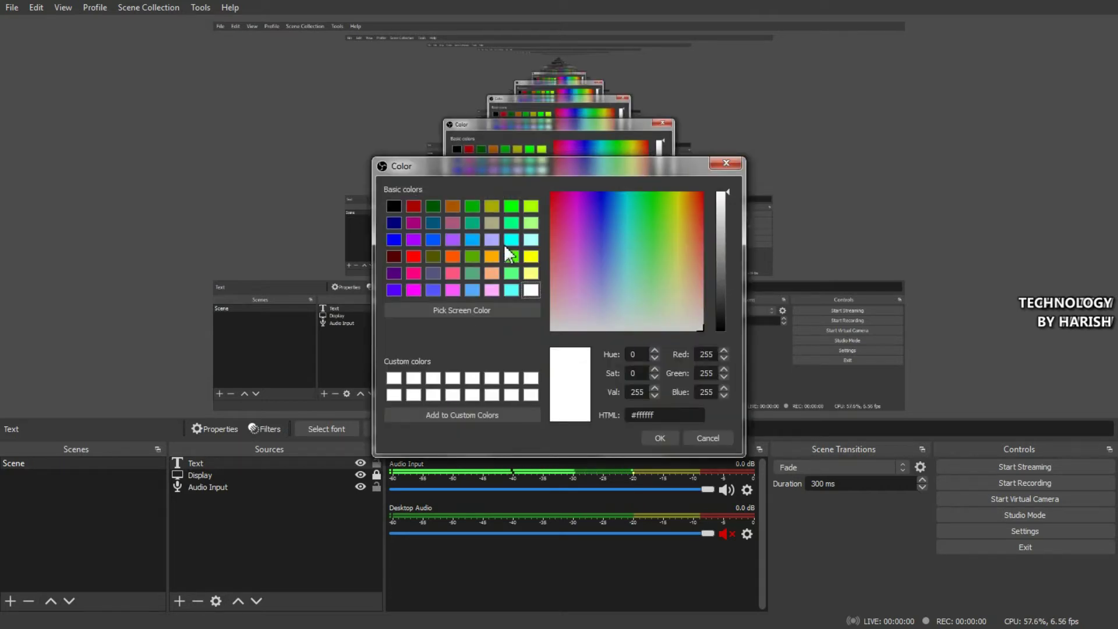
left_click(512, 238)
left_click(658, 438)
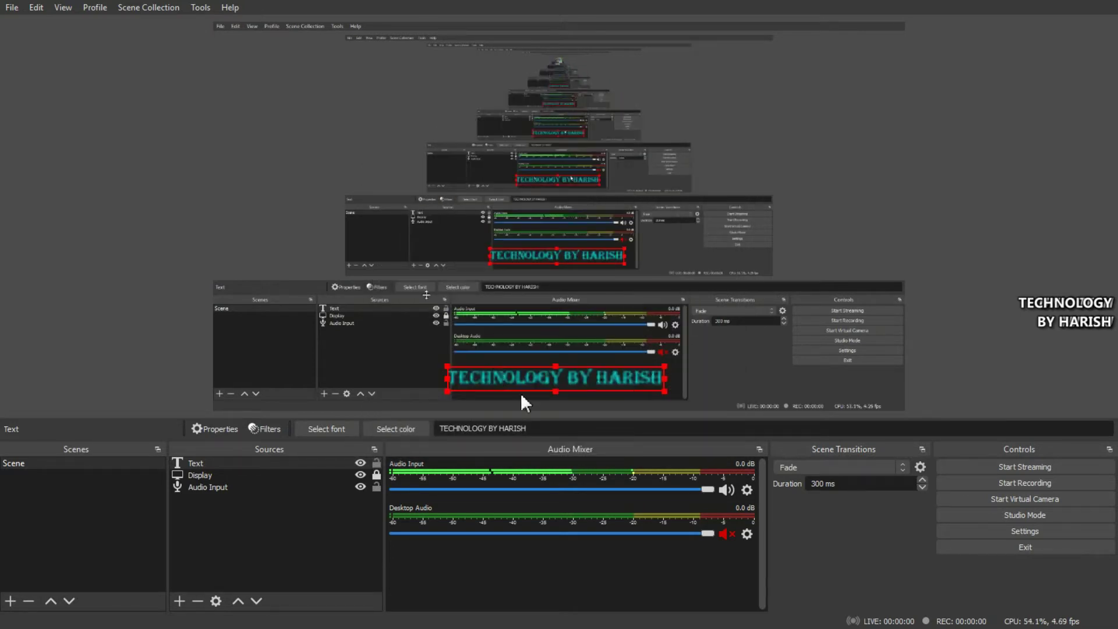
left_click(255, 505)
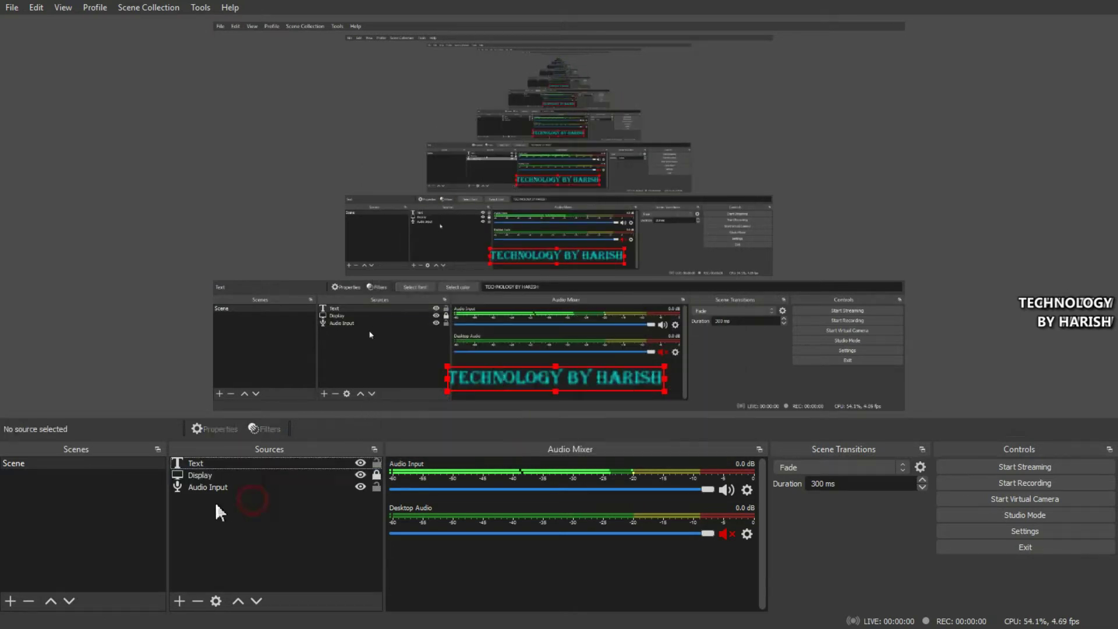
Add a new Image source named Image using 20201009_191327.png from the thumbnail pictures folder
left_click(179, 600)
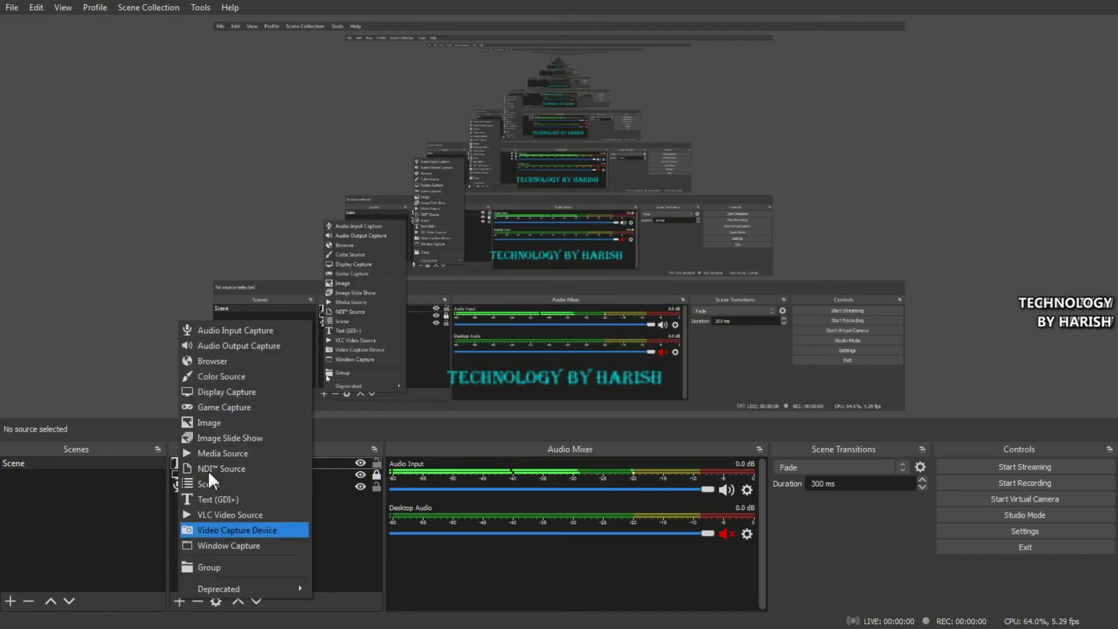
left_click(211, 420)
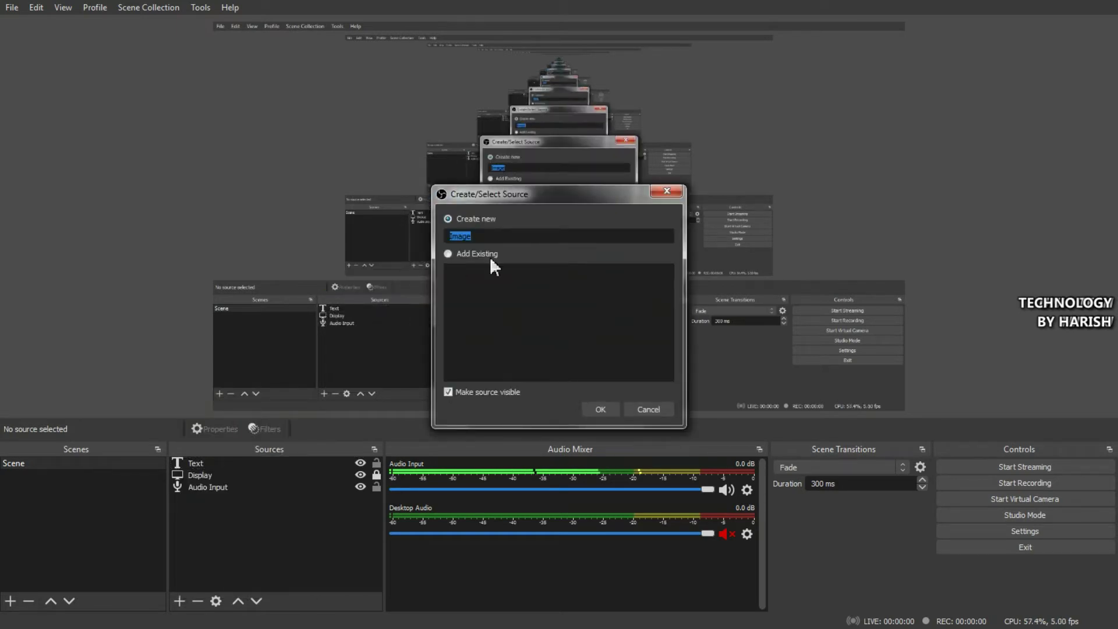
left_click(600, 412)
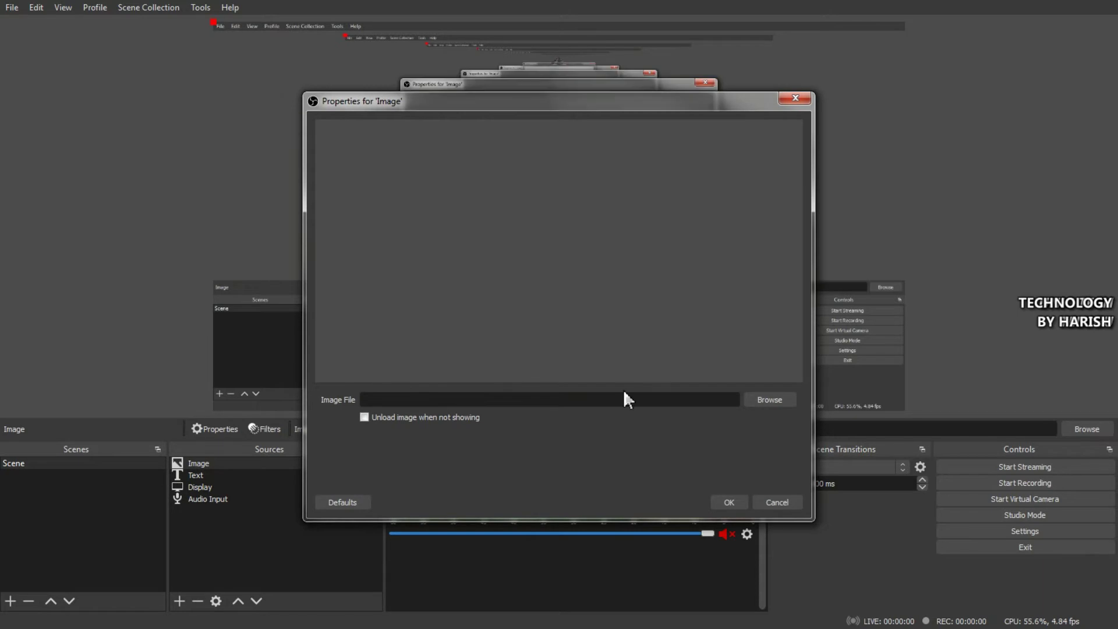
left_click(760, 399)
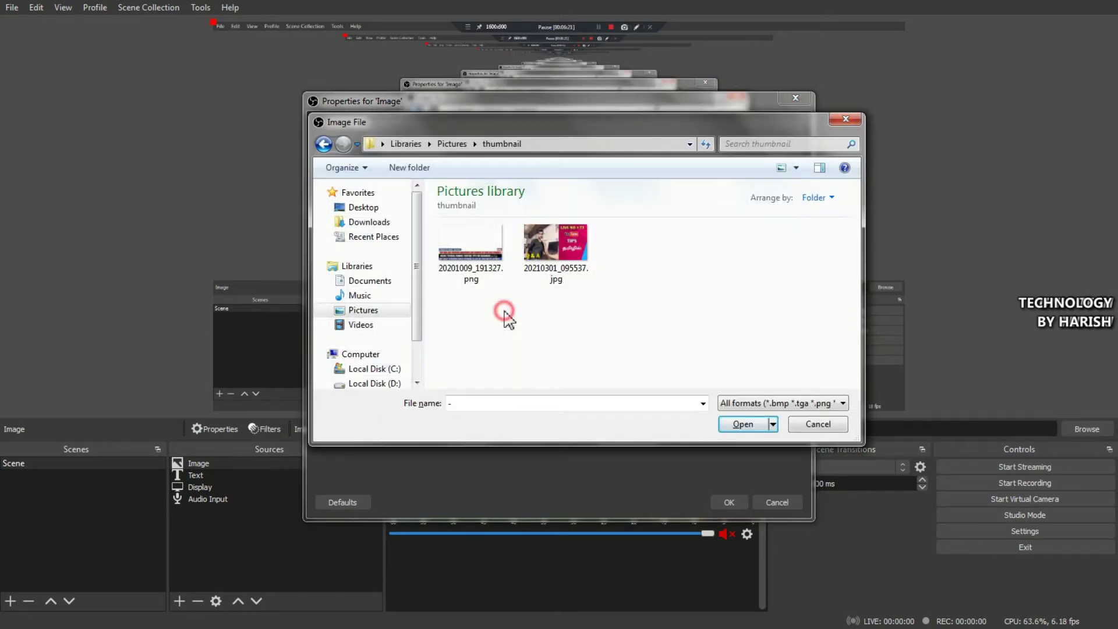
left_click(474, 275)
left_click(739, 423)
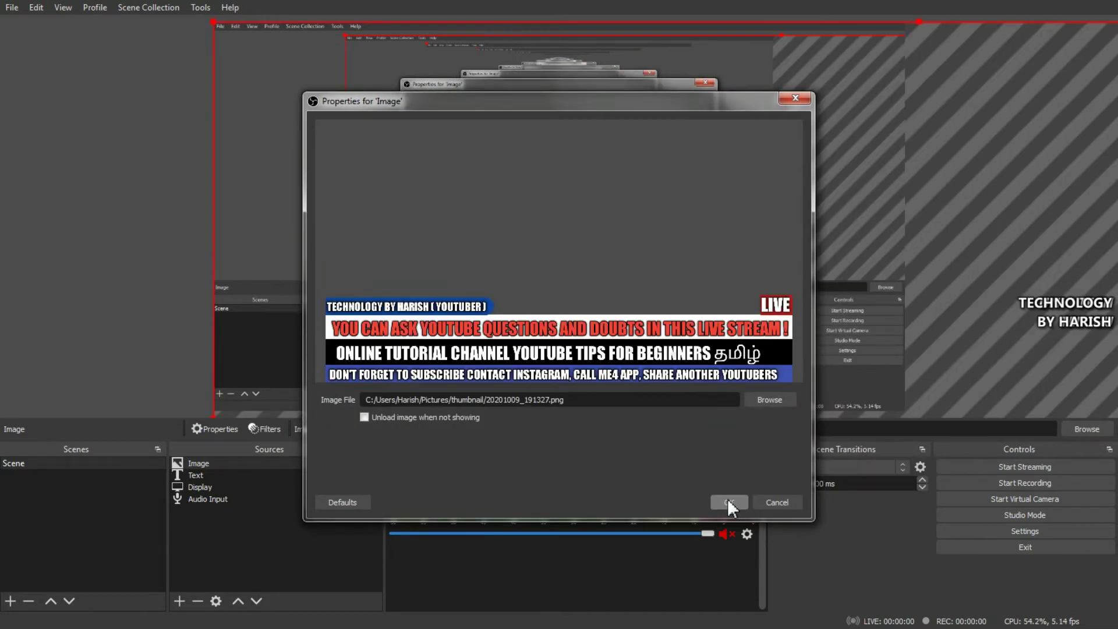
left_click(728, 501)
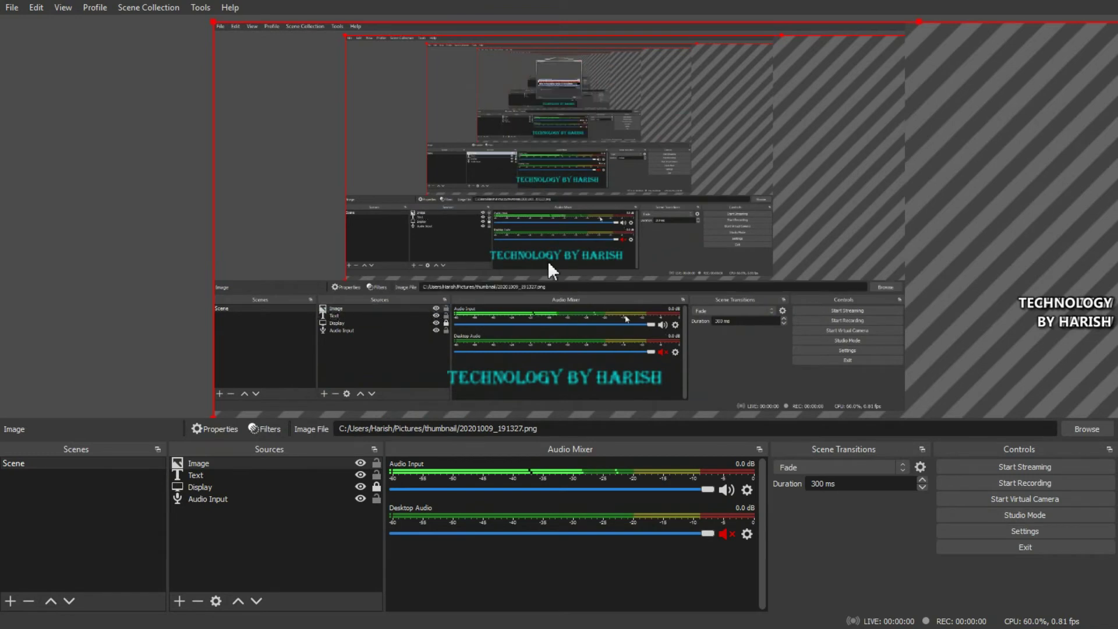
Check the Image source's properties and close them without changes
double_click(289, 461)
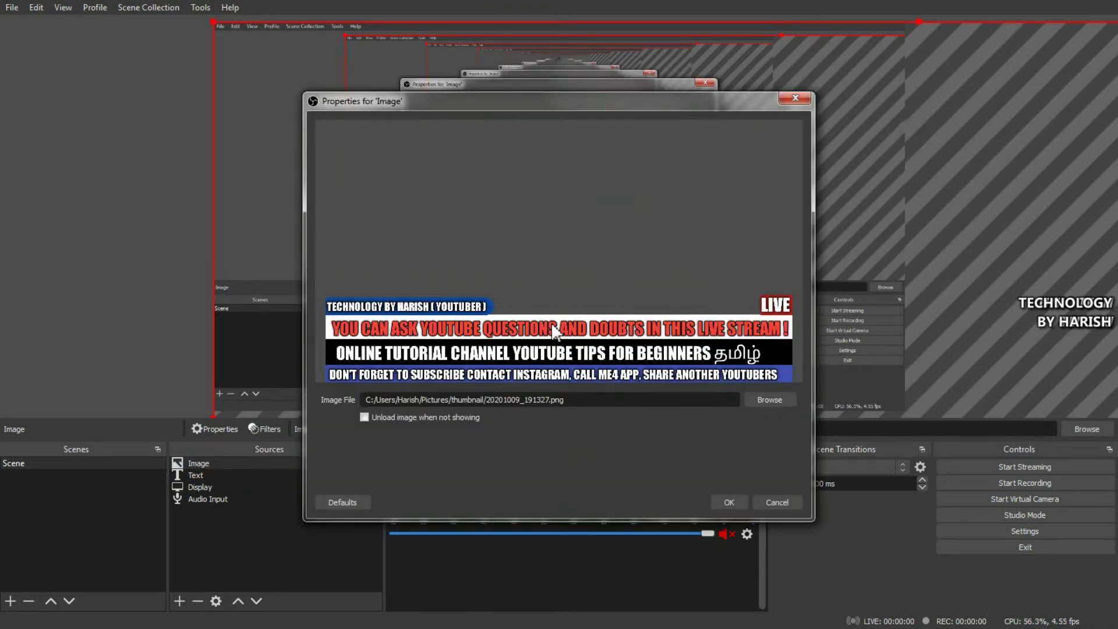
left_click(732, 501)
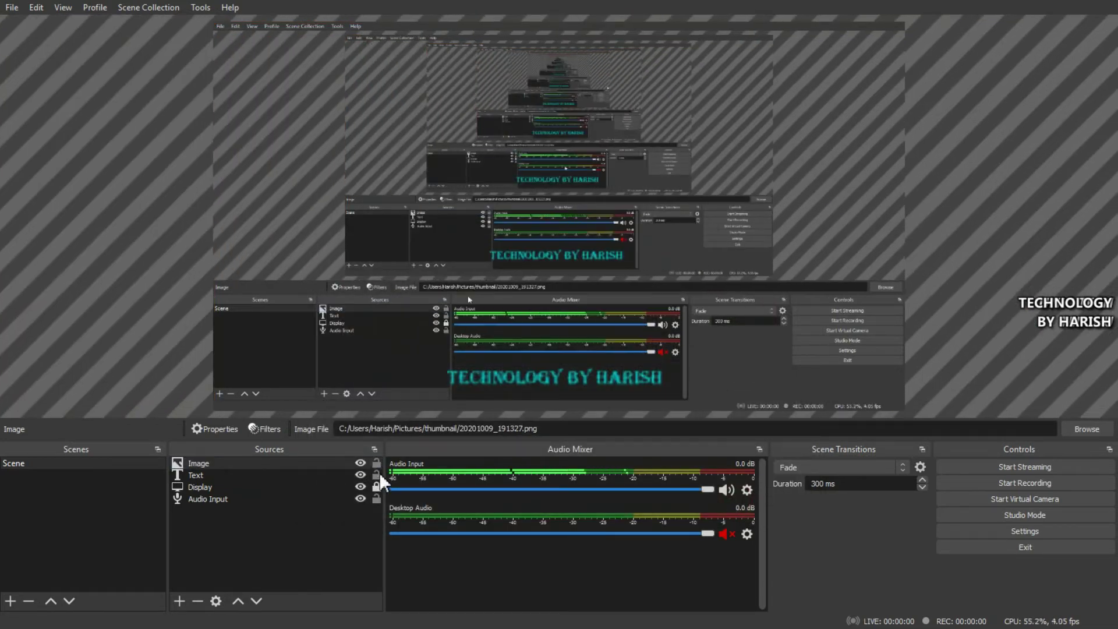
Lock the Text and Audio Input sources, keeping Display locked as well
left_click(379, 473)
left_click(376, 486)
left_click(376, 499)
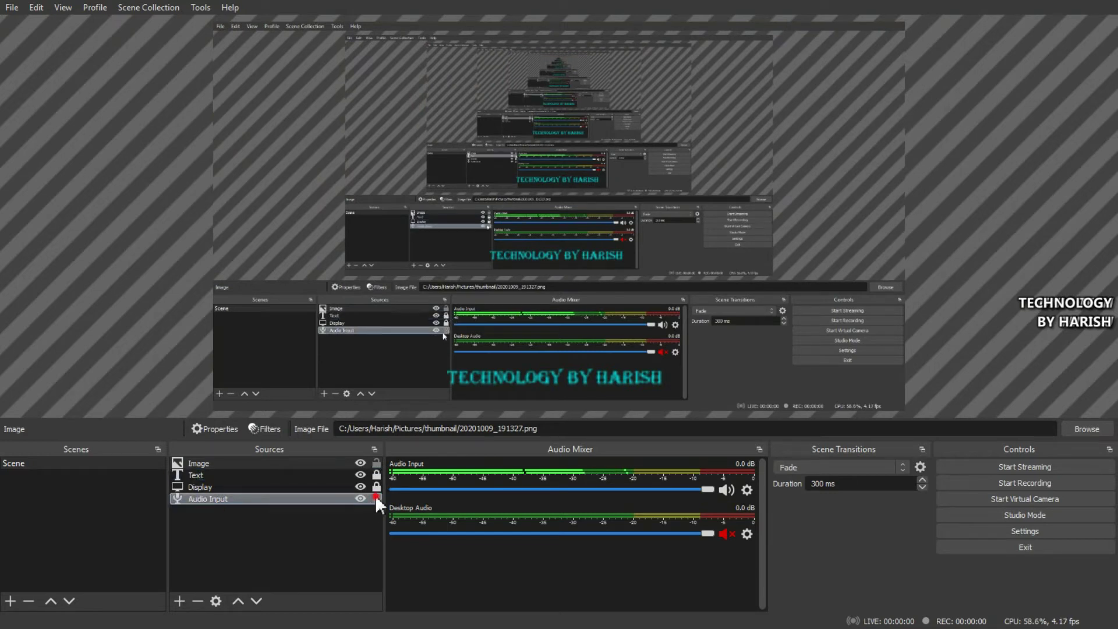
Shrink the oversized Image overlay and fit it to the full canvas with its banners along the lower part
left_click(756, 352)
left_click_drag(960, 332, 601, 152)
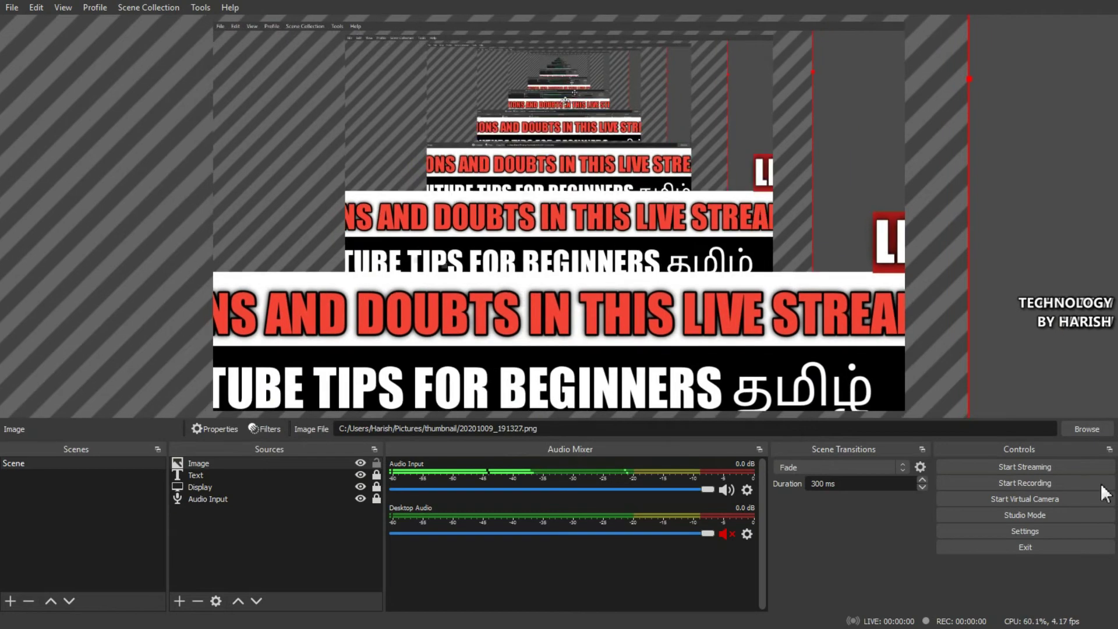
left_click_drag(923, 382, 827, 284)
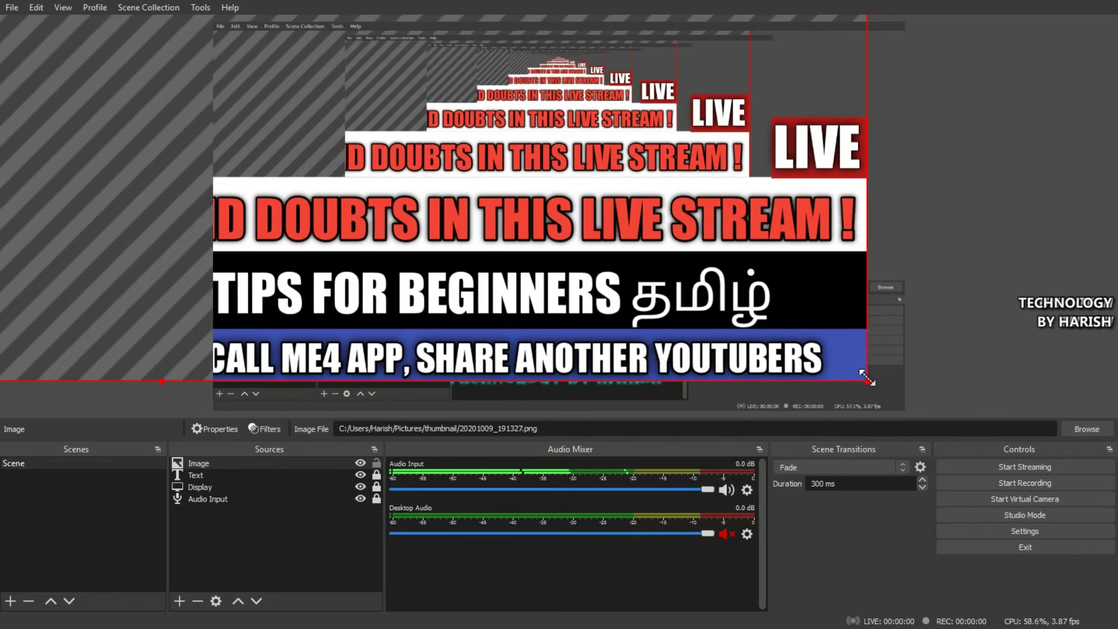
left_click_drag(861, 375, 672, 271)
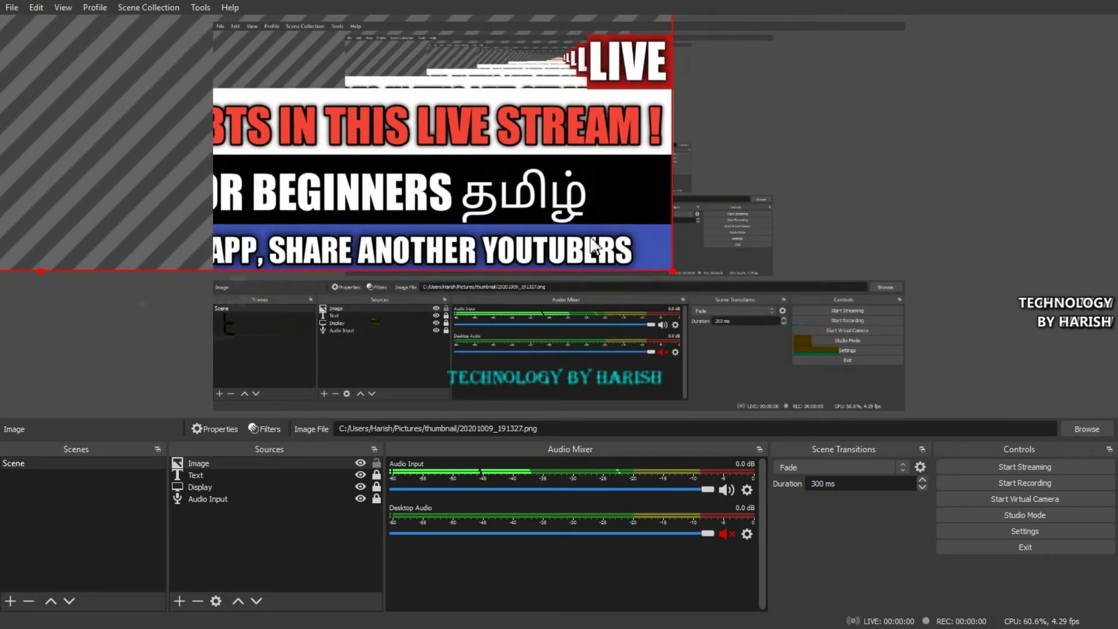
key("ctrl+z")
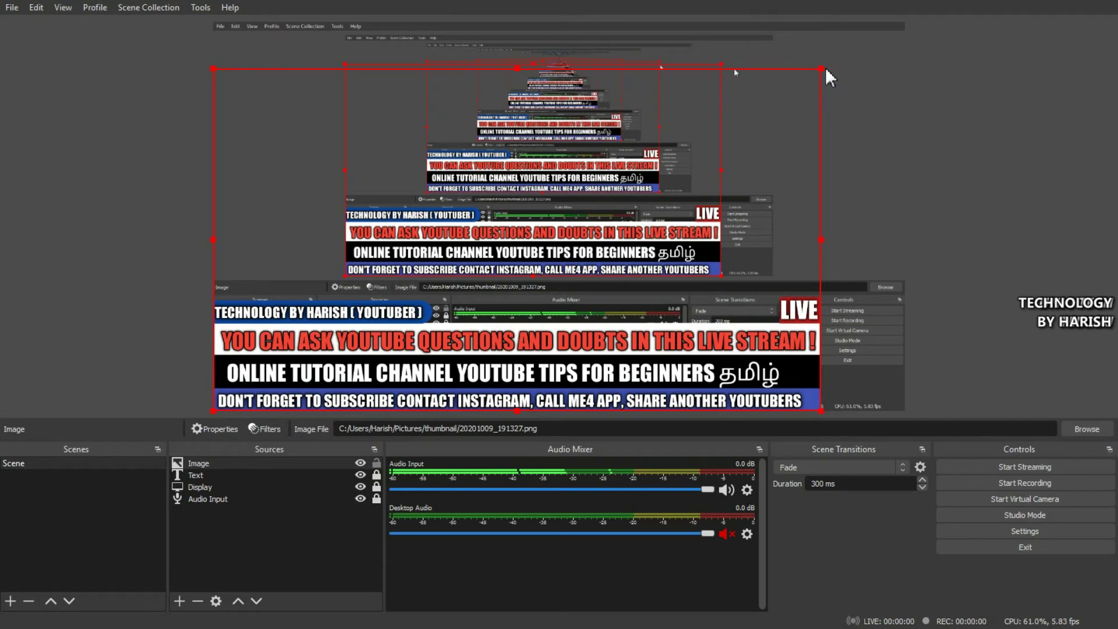
left_click_drag(825, 67, 909, 49)
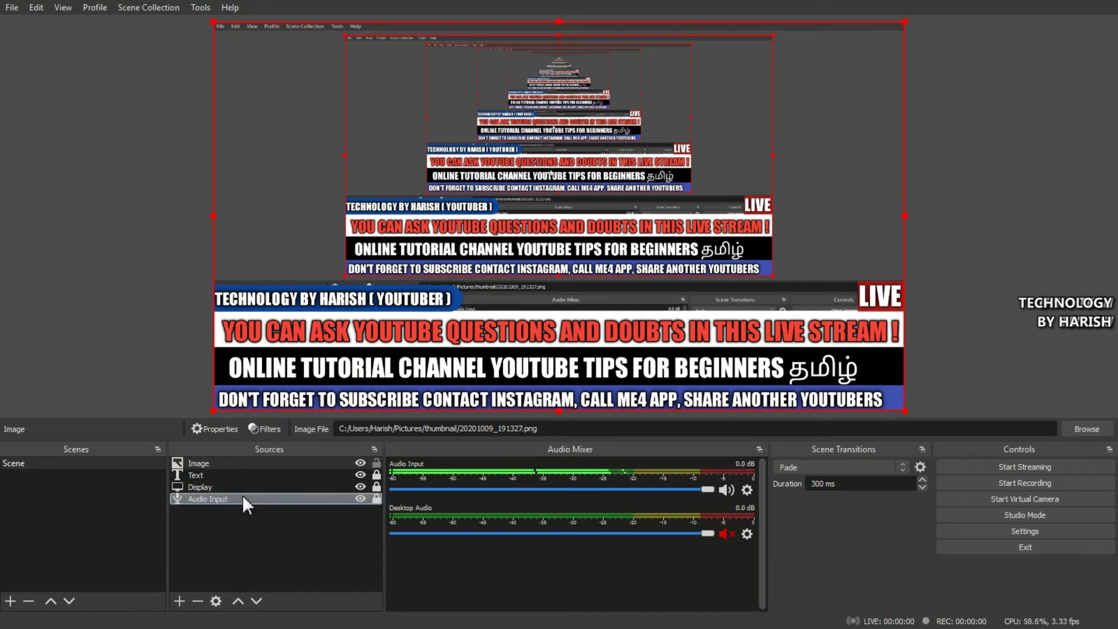
Hide the Display source and lock the Image source
left_click(360, 487)
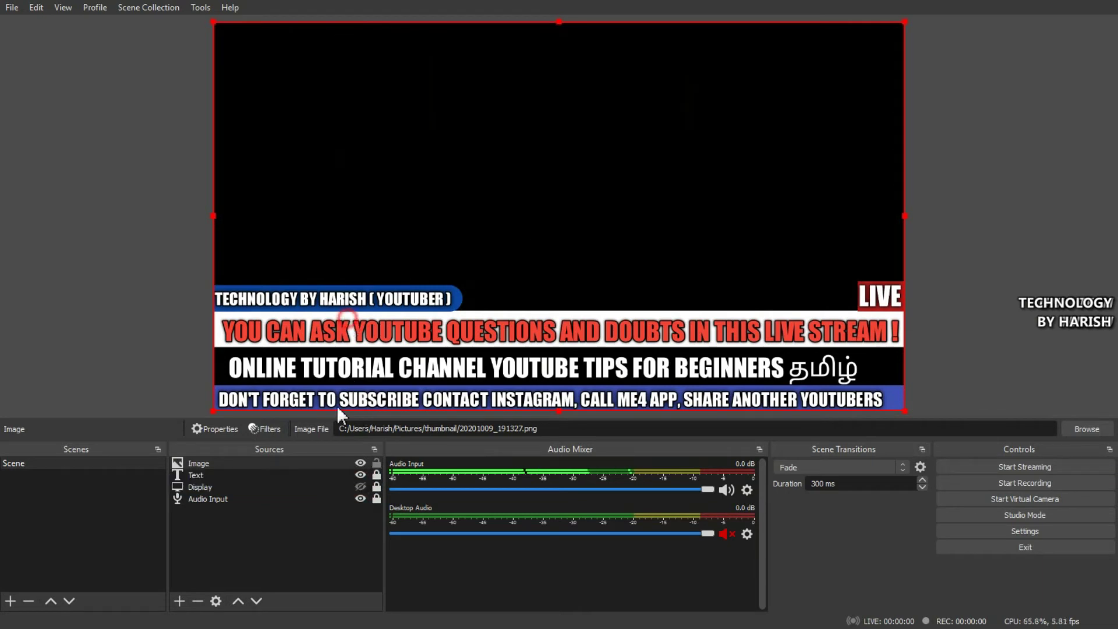
left_click(376, 463)
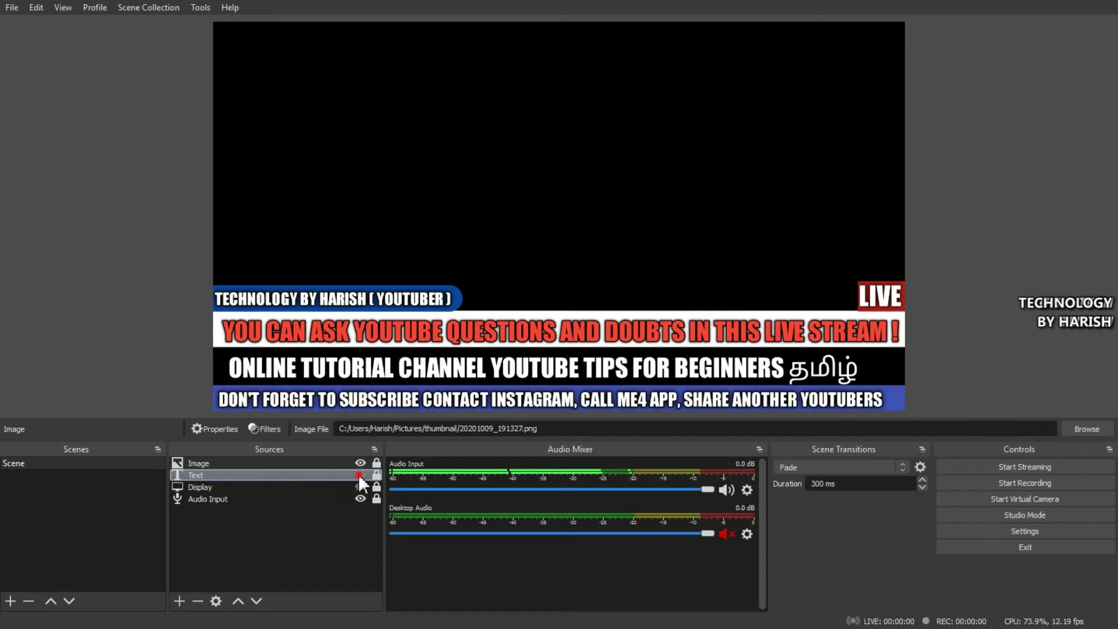
Move the Text source above Image in the source order and hide it
left_click(175, 475)
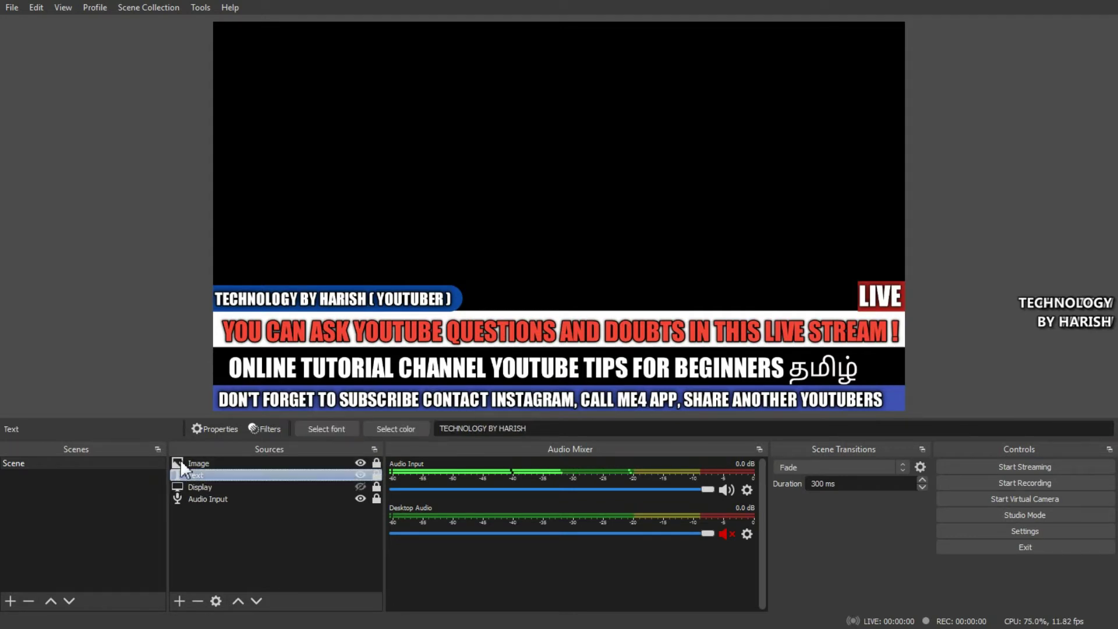
left_click_drag(246, 473, 252, 459)
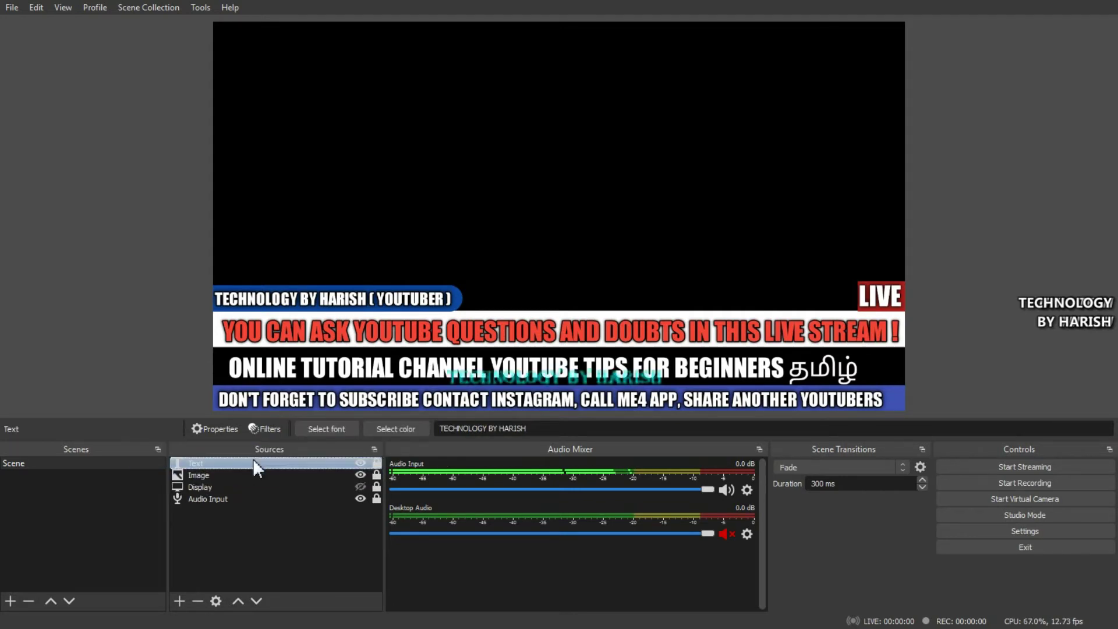
left_click(360, 463)
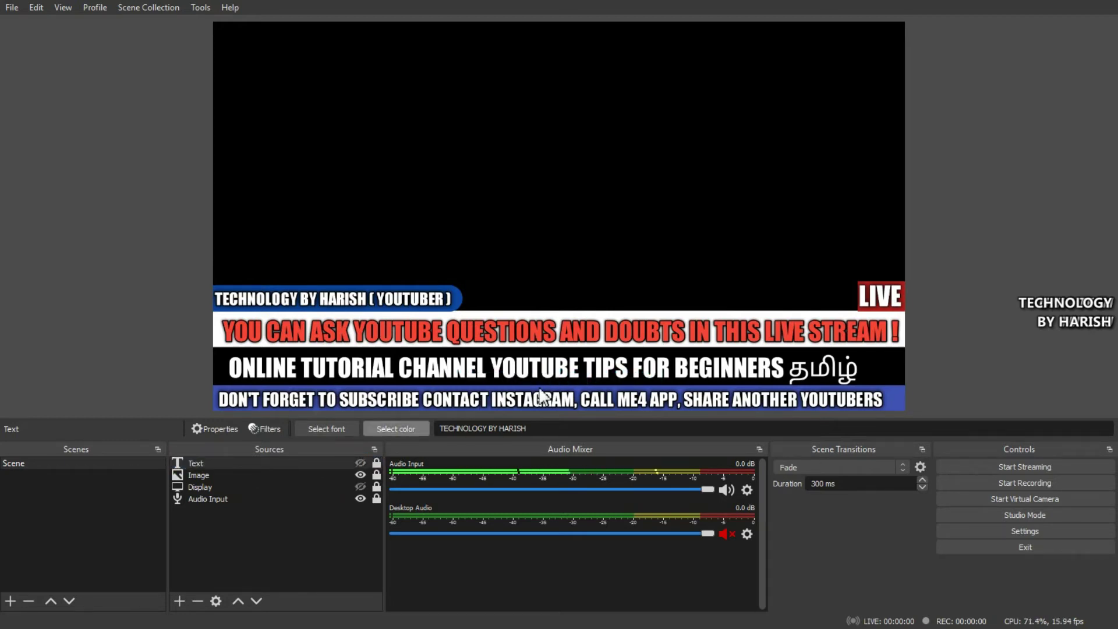
left_click(295, 529)
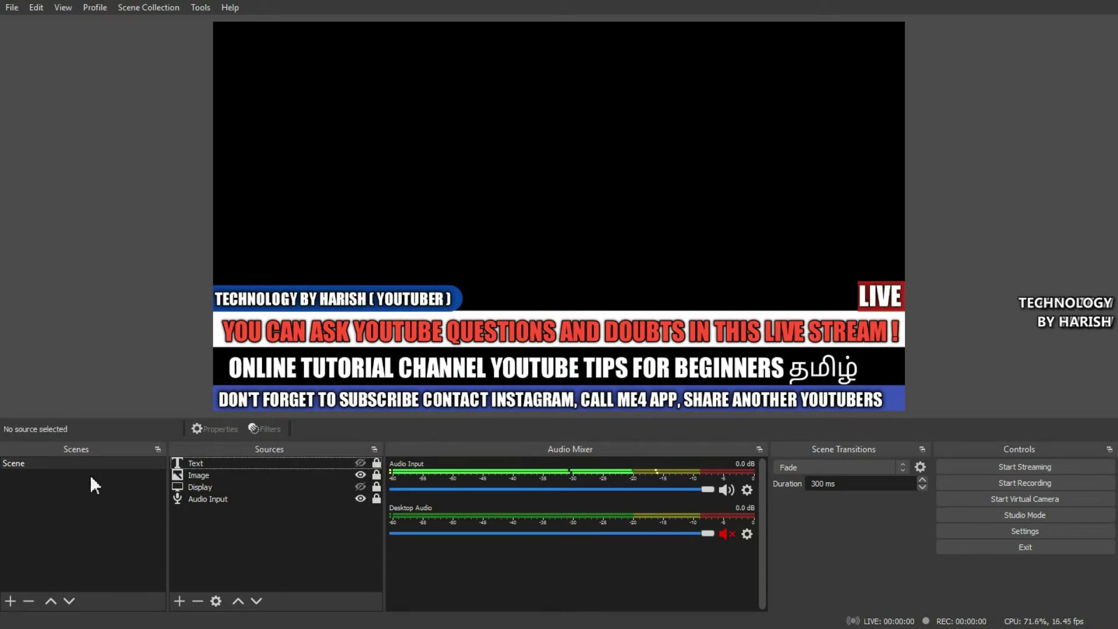
left_click(104, 459)
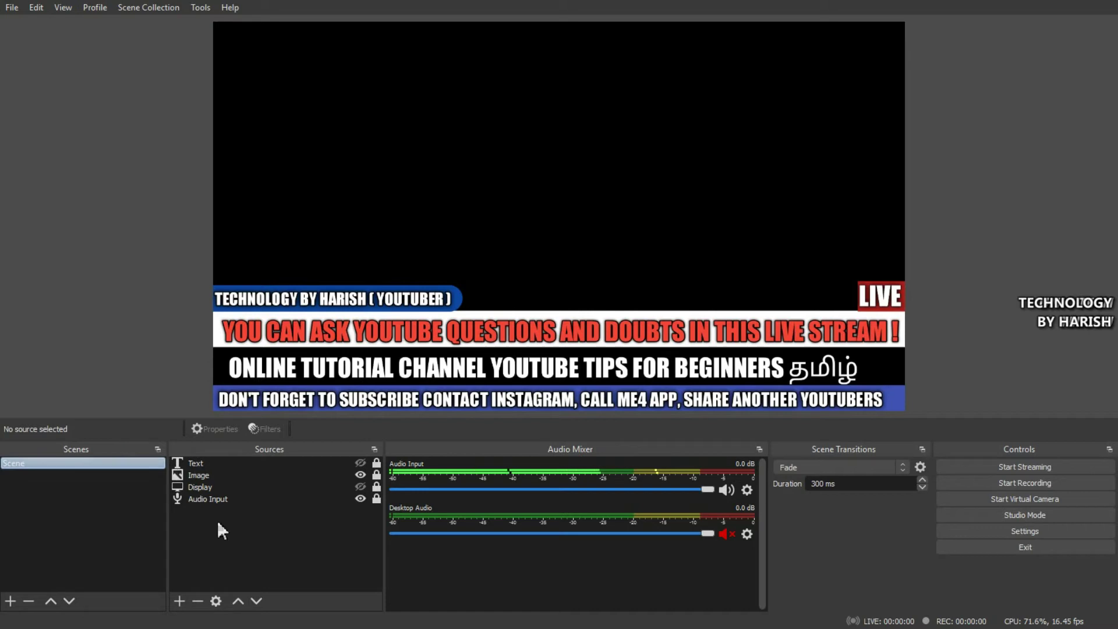
Create a new VLC Video Source with its default name and leave it visible
left_click(180, 600)
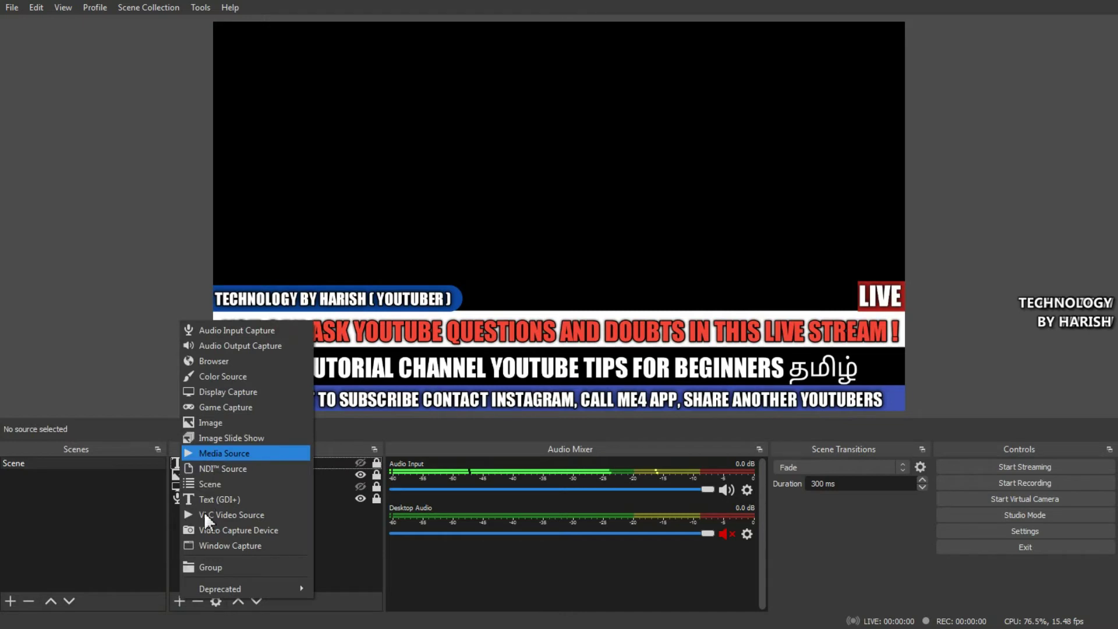
left_click(249, 515)
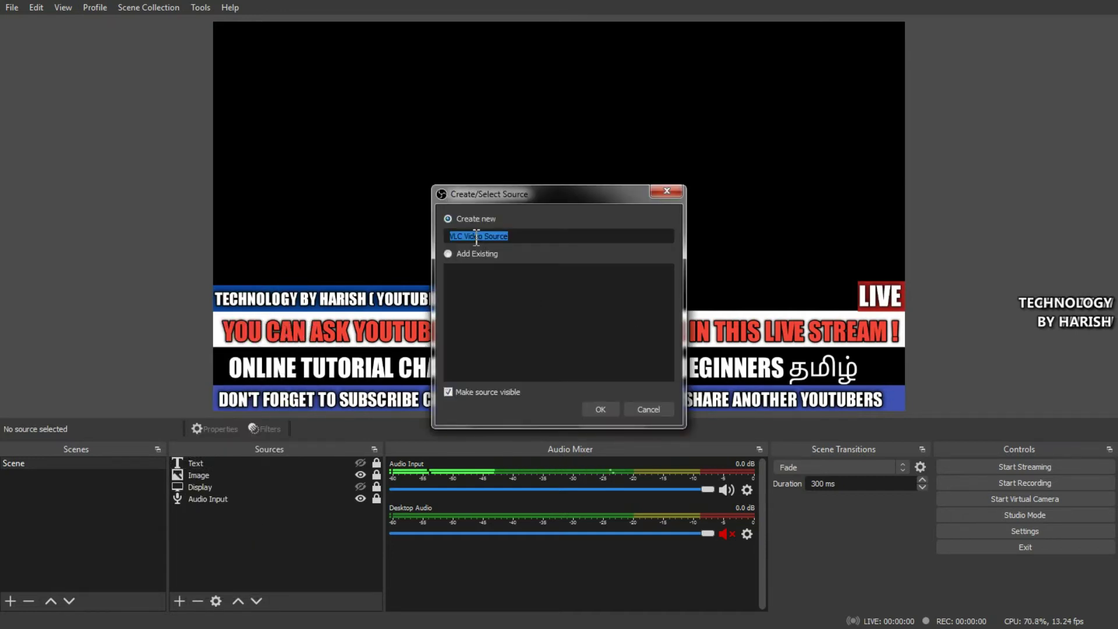
left_click(601, 409)
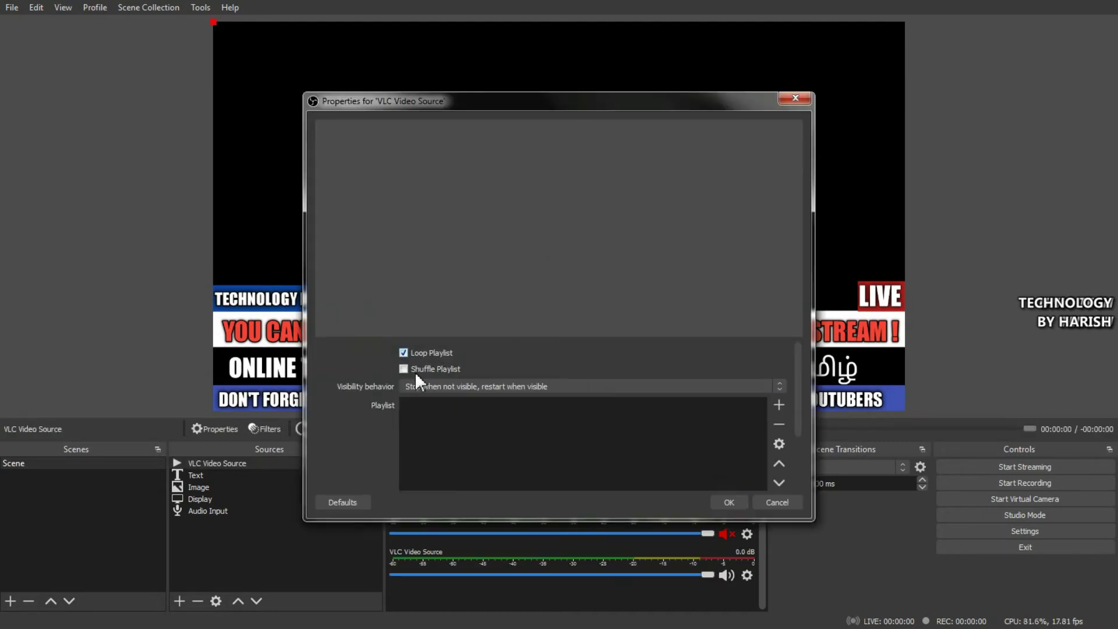
left_click(779, 405)
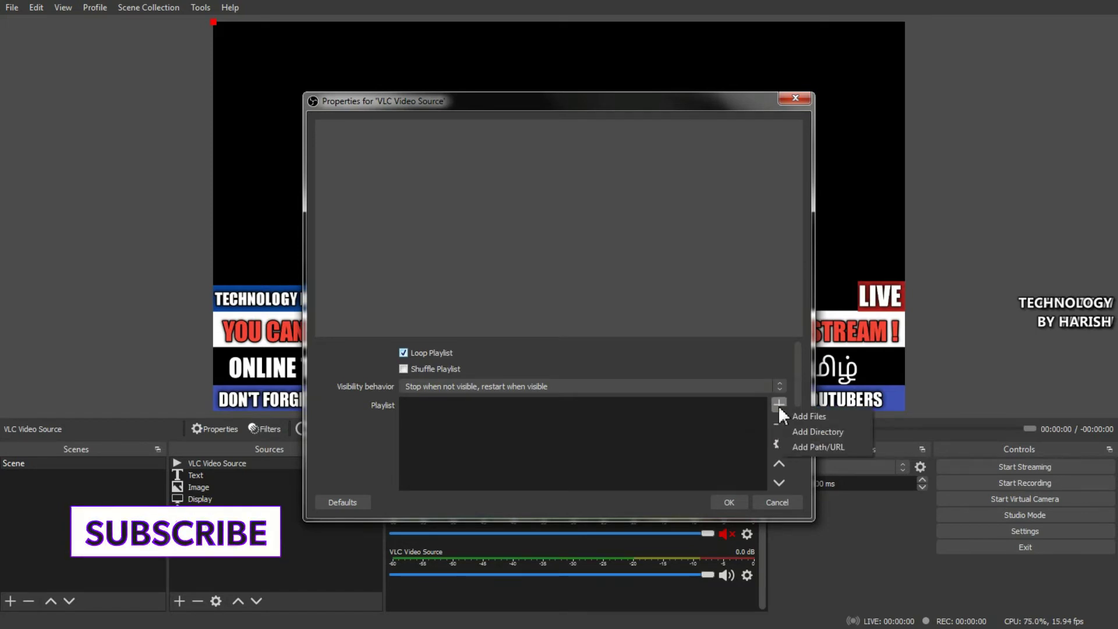
left_click(808, 416)
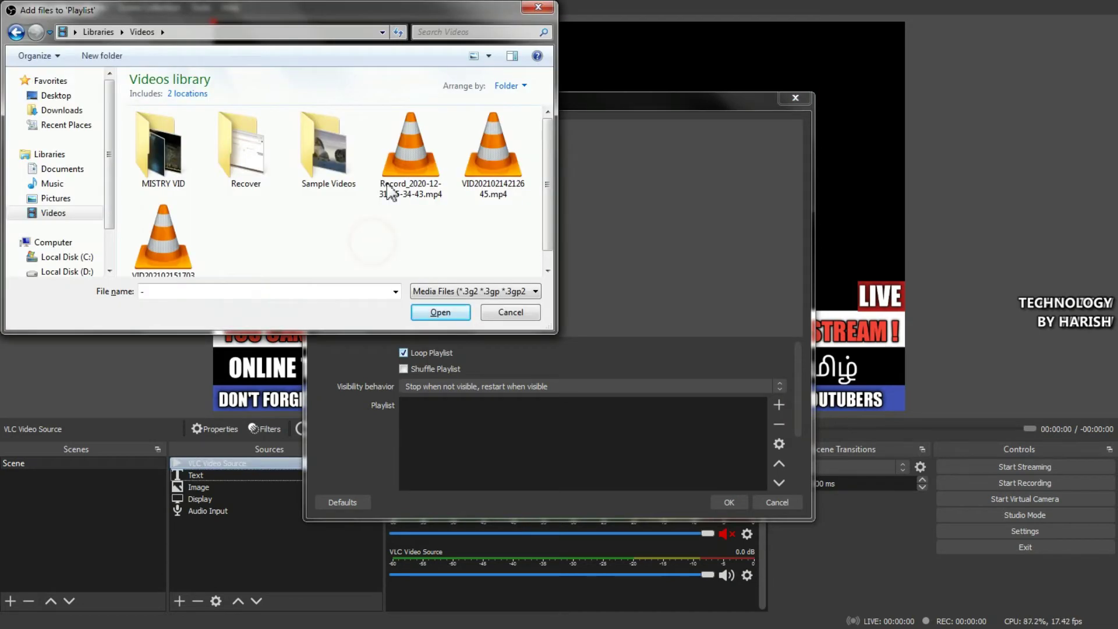
left_click(409, 175)
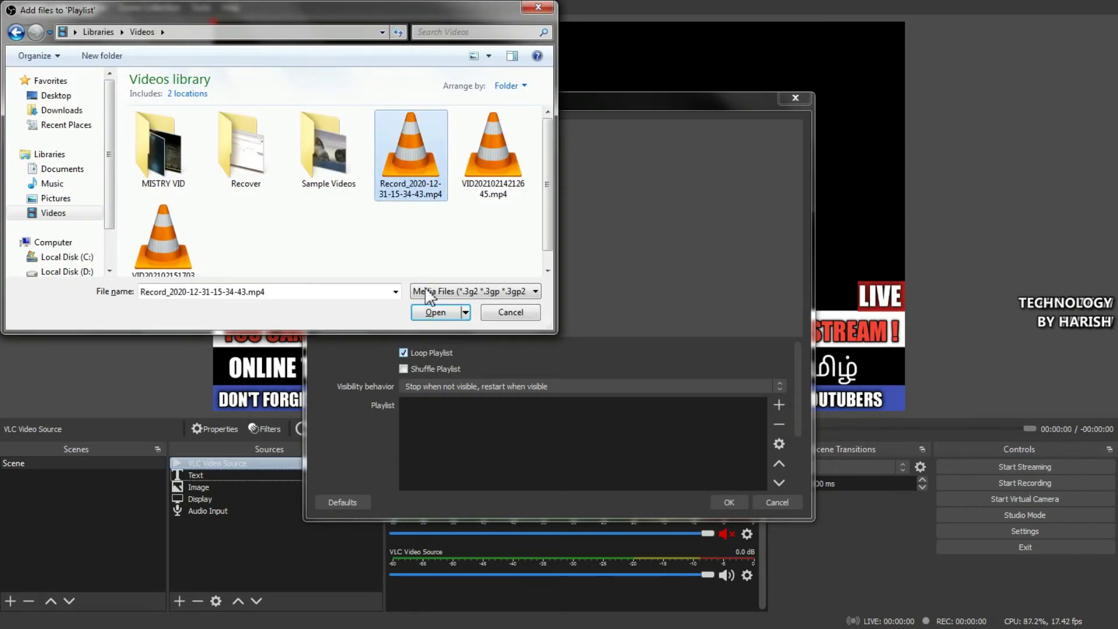
left_click(435, 313)
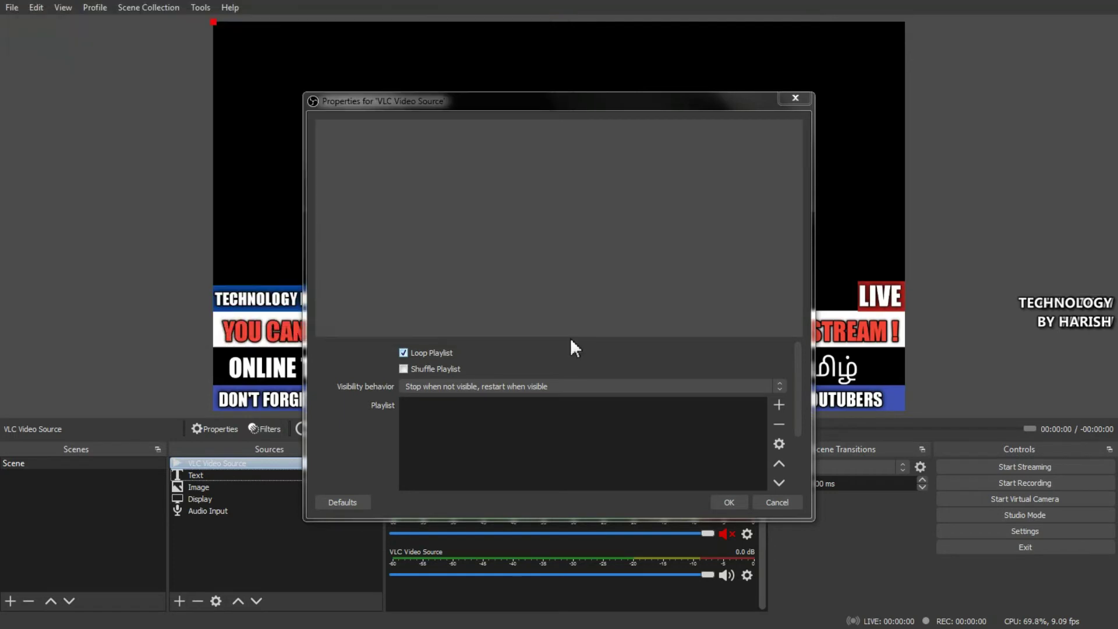
left_click(403, 369)
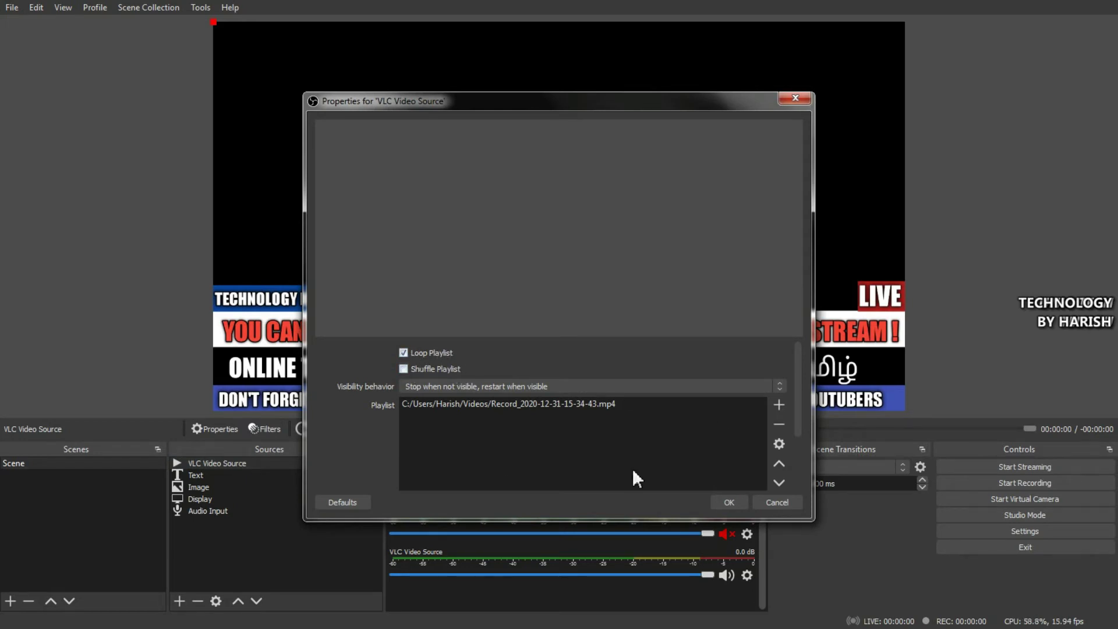
left_click(730, 503)
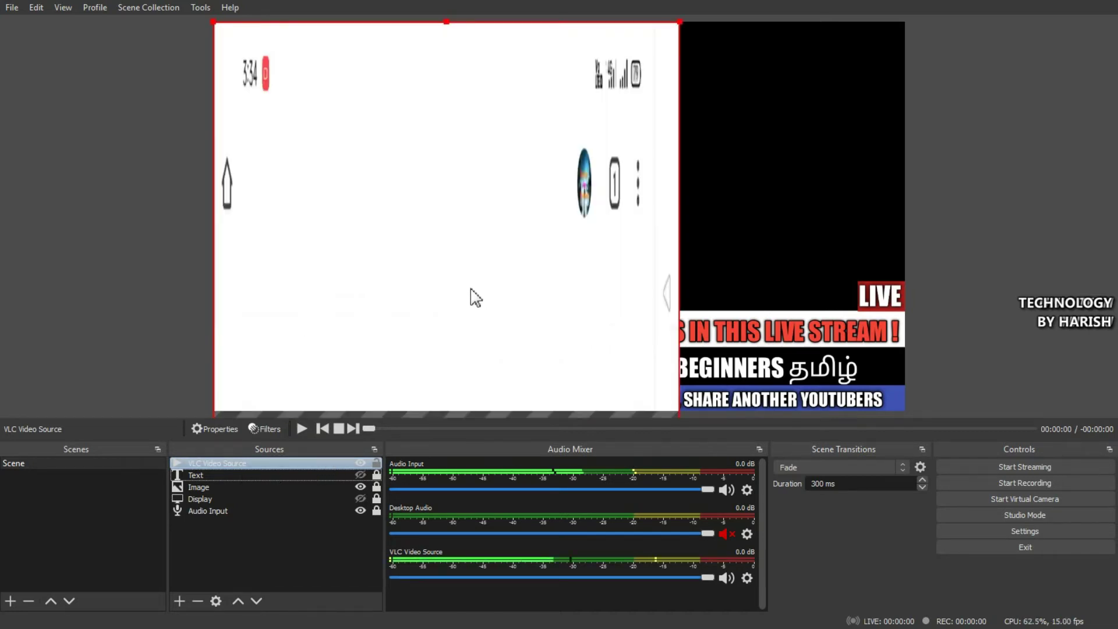
Scale the video down into the canvas's upper-left area above the banners and mute the VLC Video Source audio
left_click(689, 225)
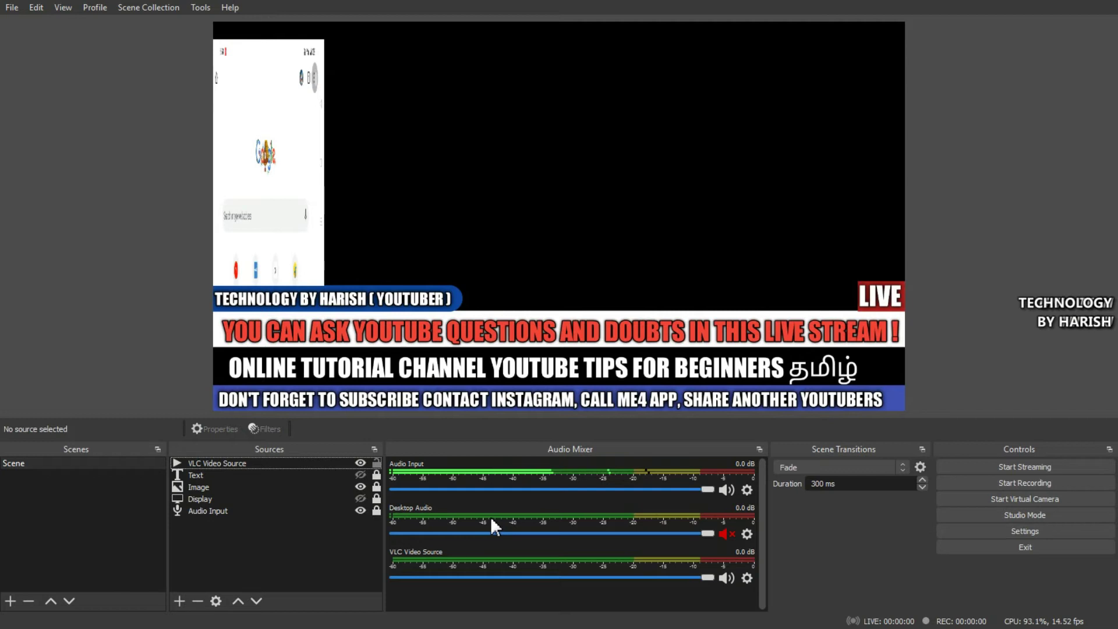
left_click(729, 580)
left_click(727, 578)
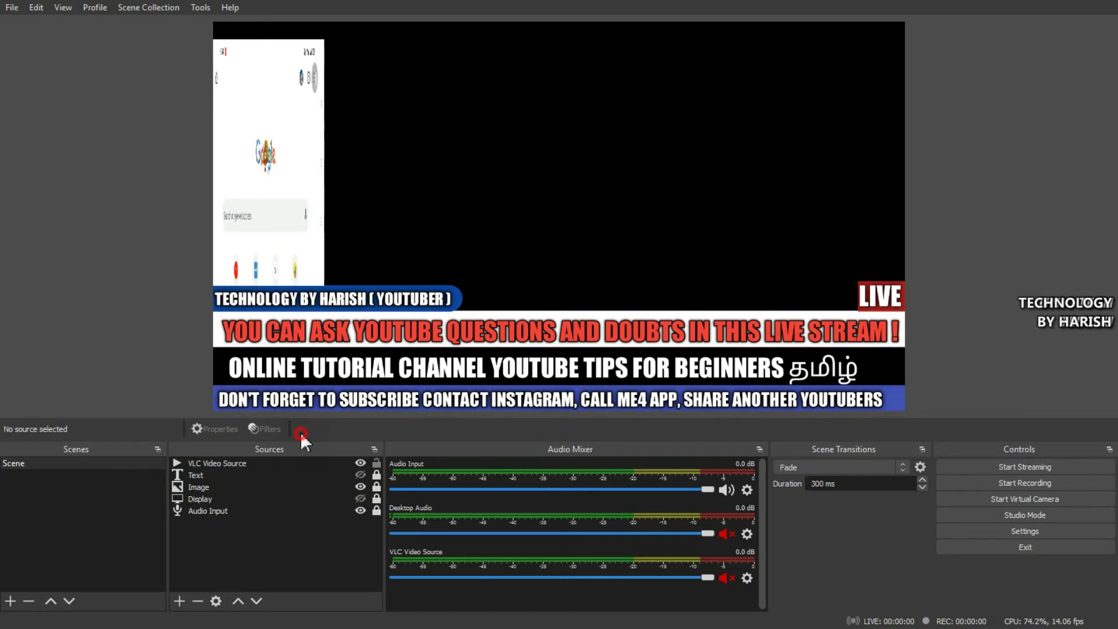
Replay the VLC Video Source's clip, pause it near its start and deselect the source
left_click(302, 429)
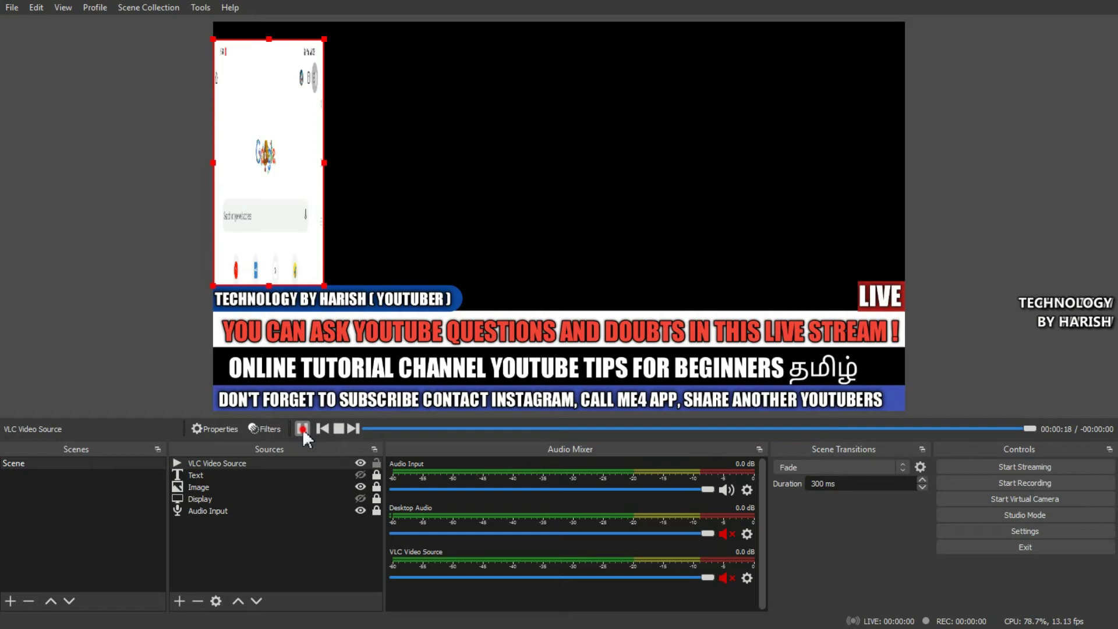
left_click(302, 429)
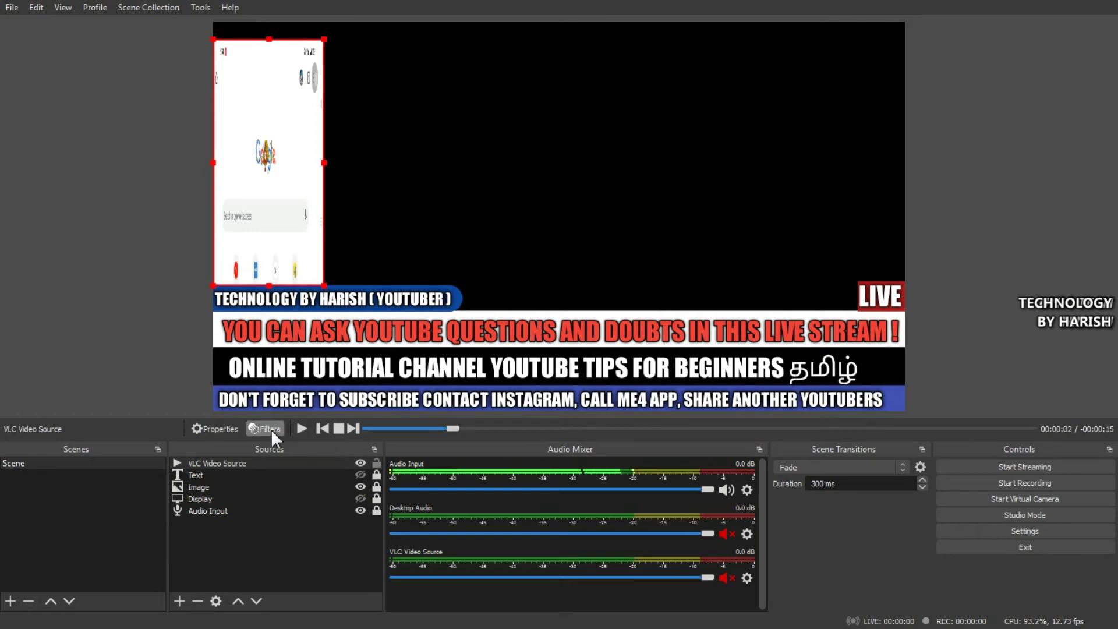
left_click(244, 547)
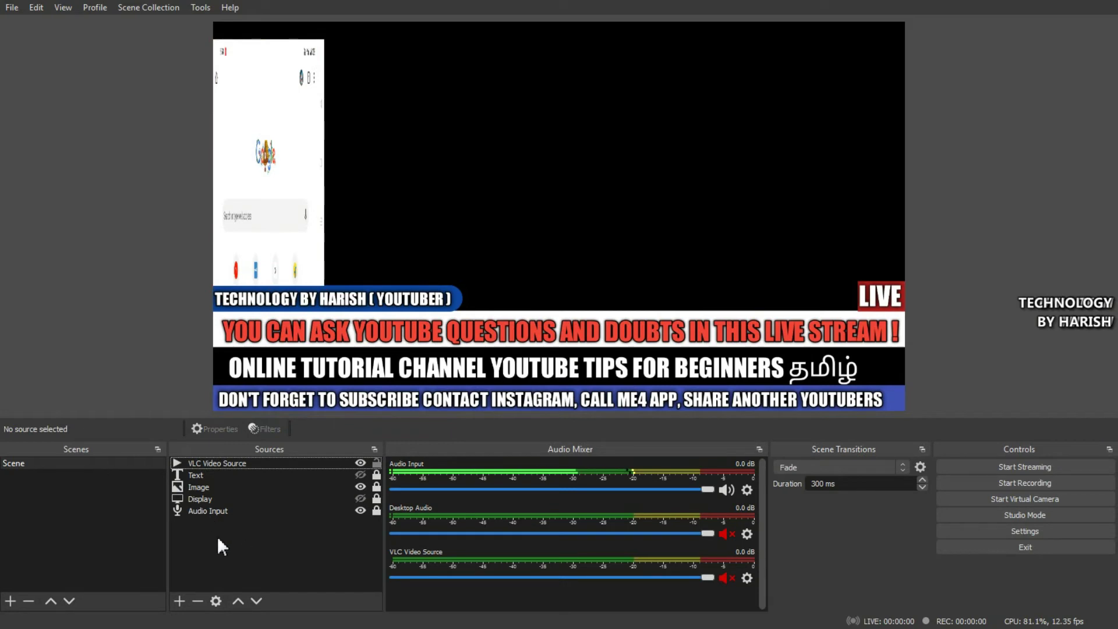
Create a new NDI Source named CAMARA and leave it visible
left_click(179, 599)
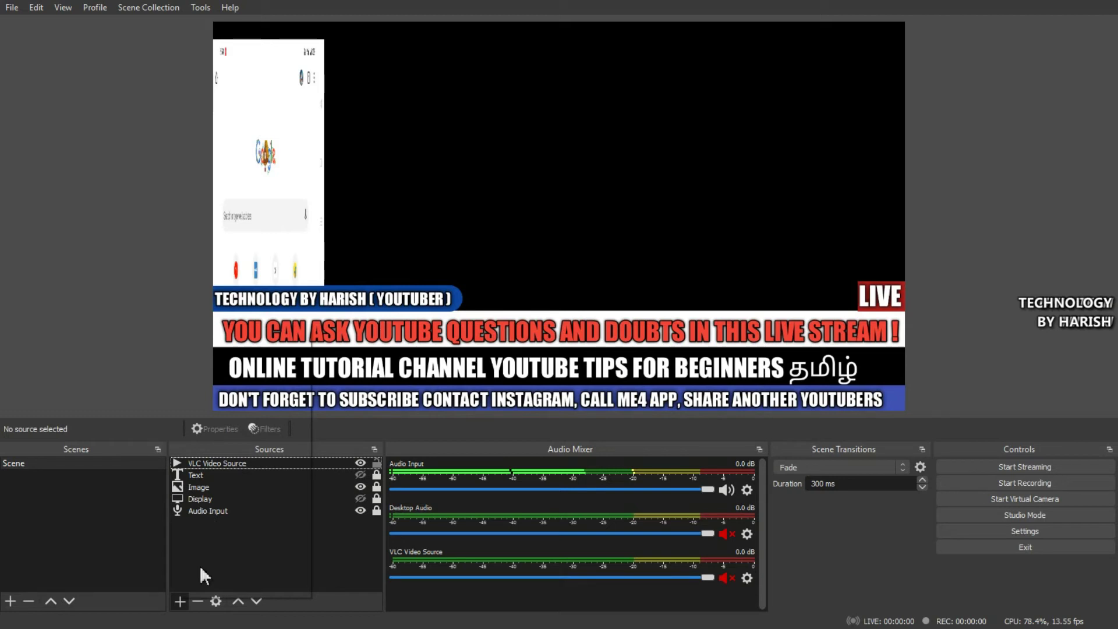
left_click(180, 601)
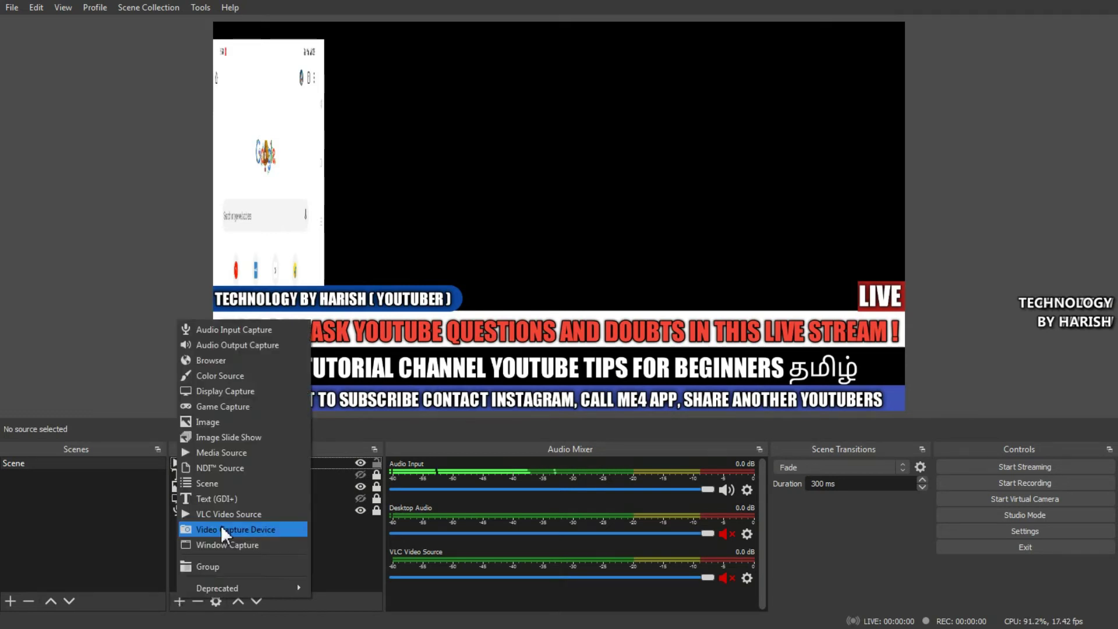
left_click(217, 467)
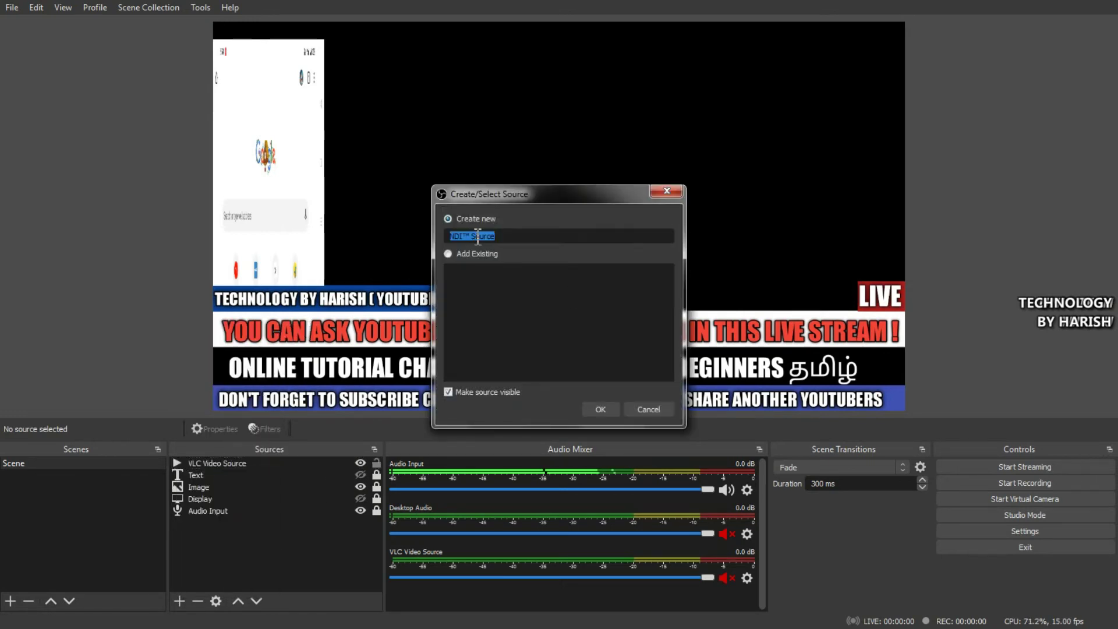
type("CAMARA")
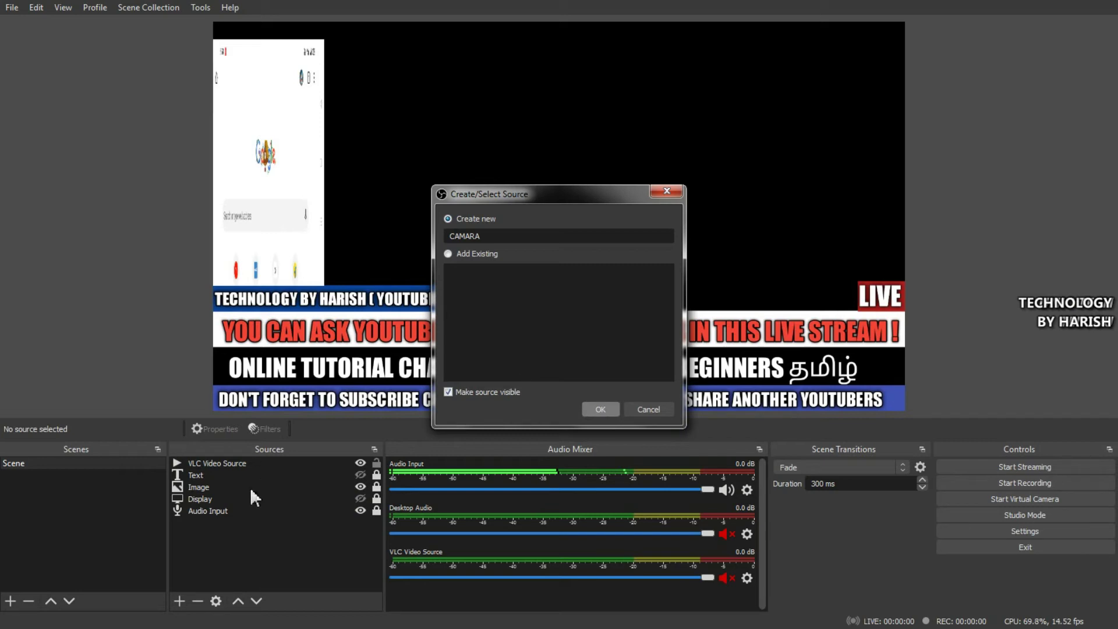
key("Return")
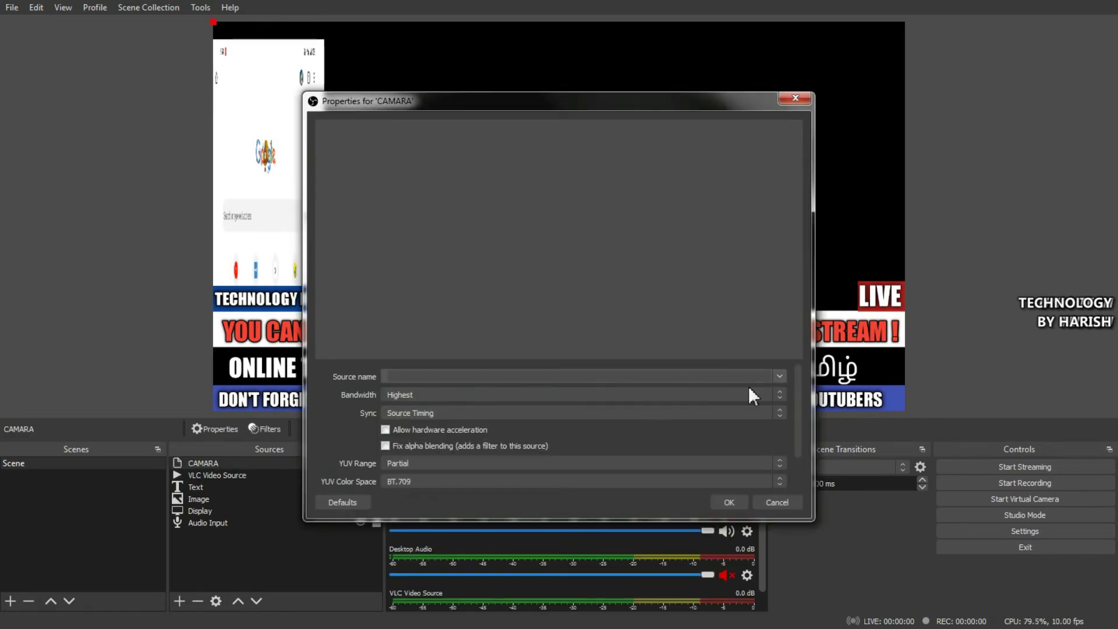
Set the CAMARA source to receive the LOCALHOST NDI feed and accept the remaining default properties
left_click(780, 377)
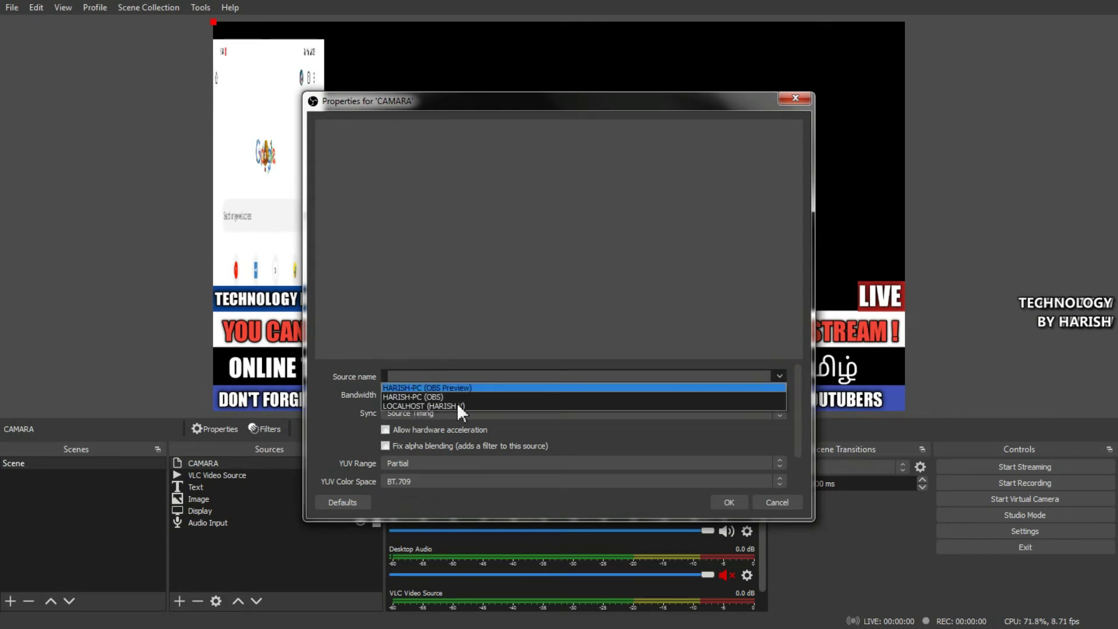
left_click(415, 405)
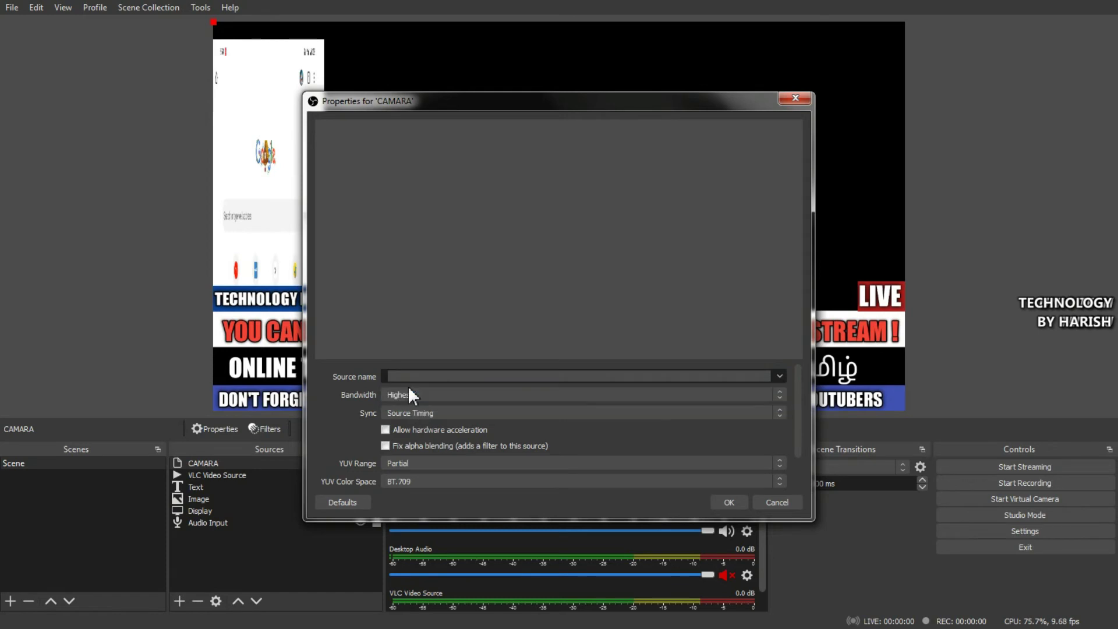
left_click(727, 502)
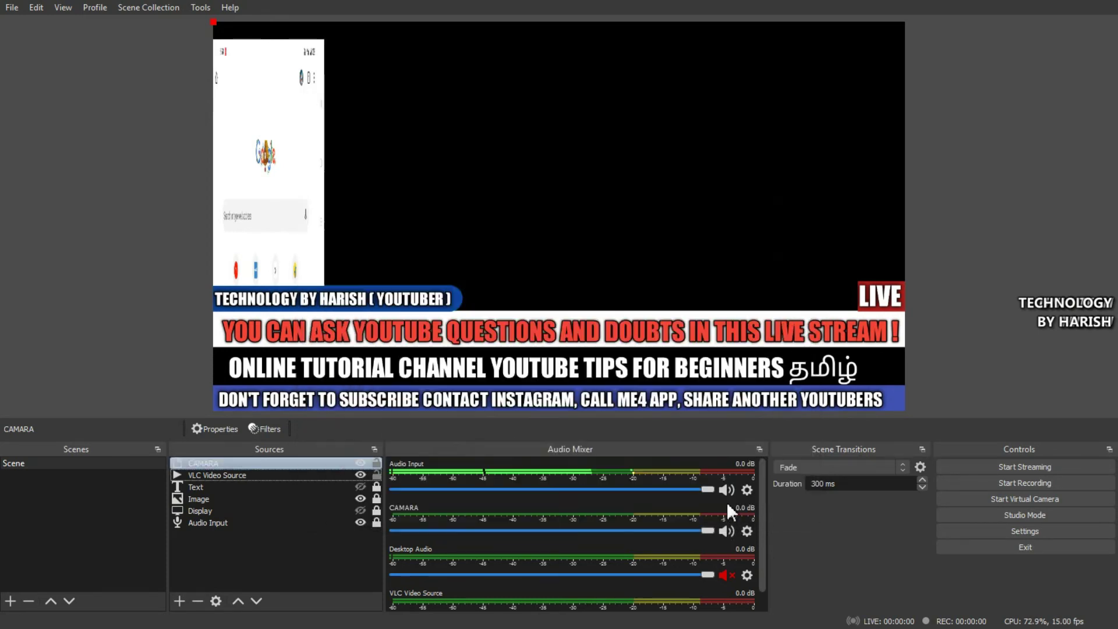
Hide the VLC Video Source and scale the CAMARA feed up to fill the whole canvas
left_click(361, 475)
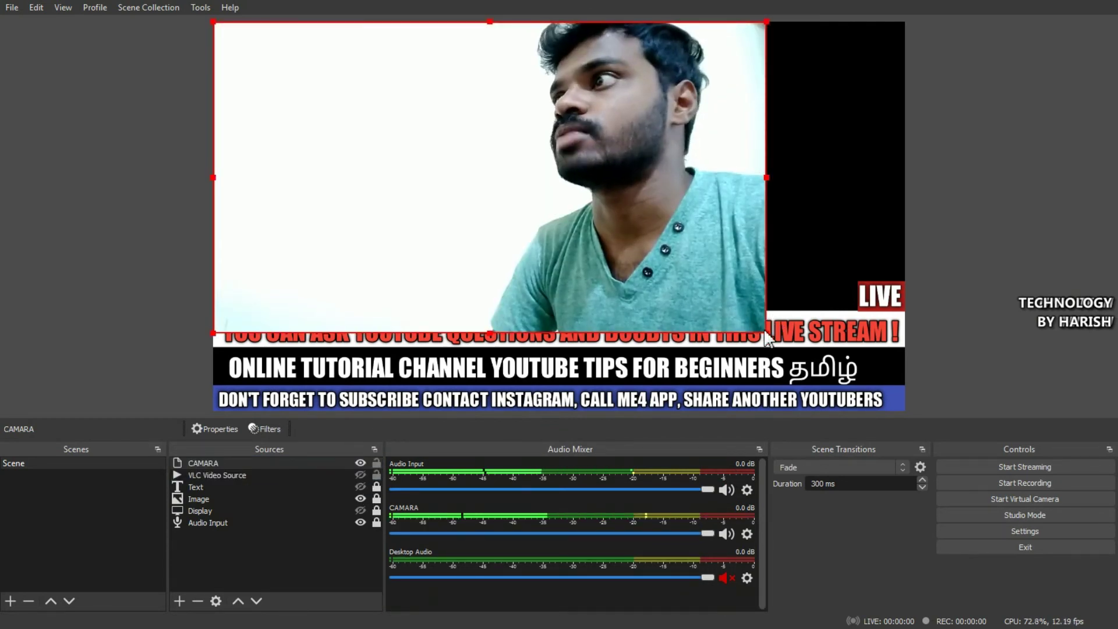
left_click_drag(823, 333, 900, 378)
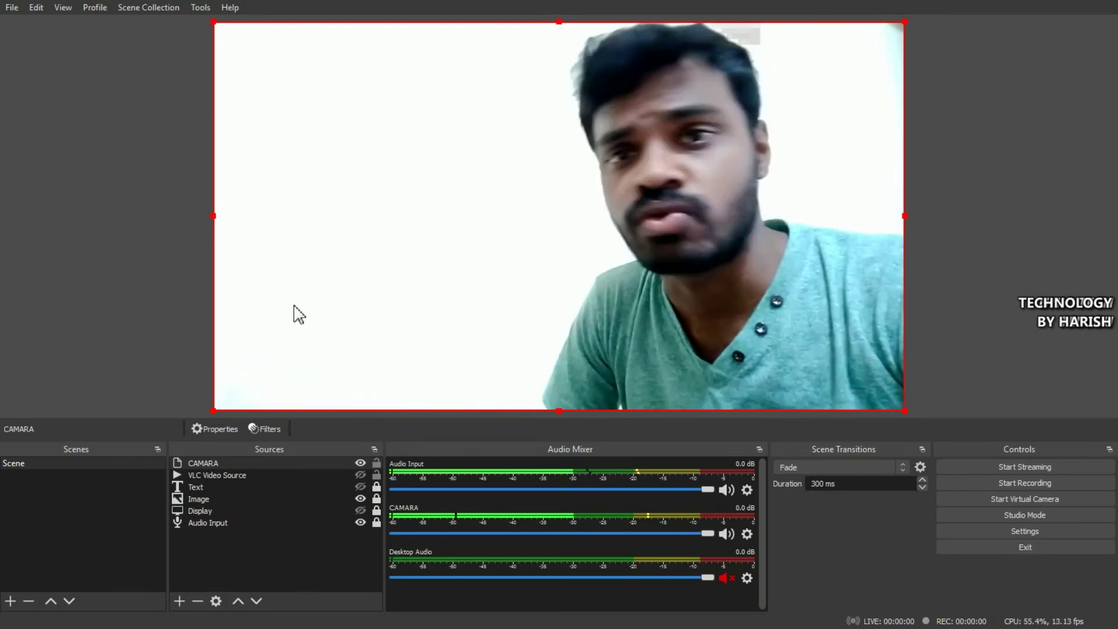
Check the Image source's file properties and close the dialog
left_click(182, 463)
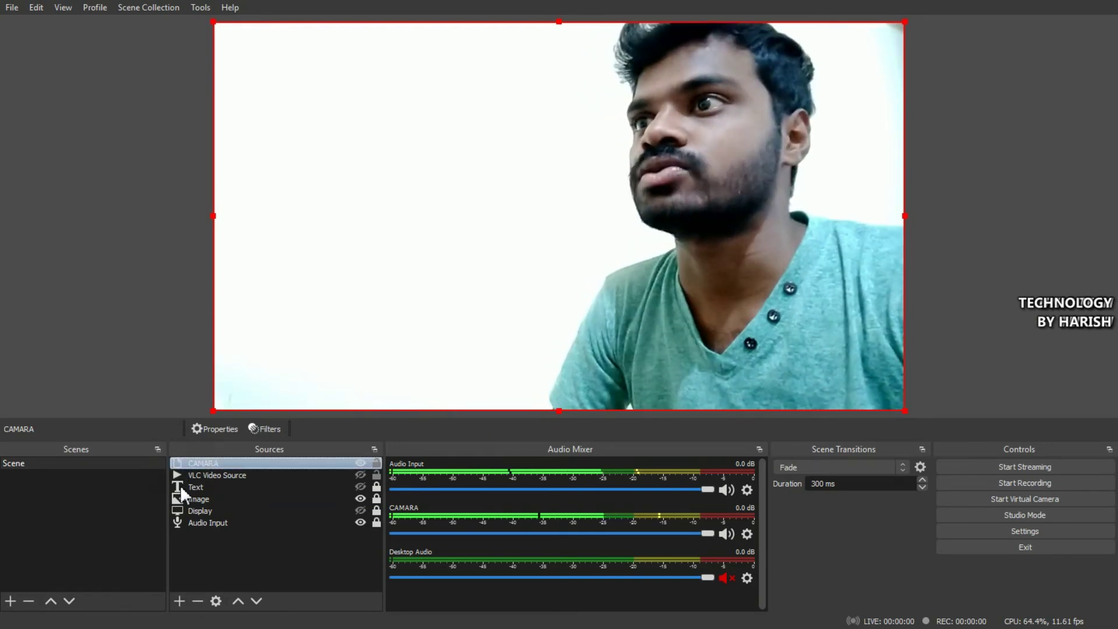
left_click(200, 497)
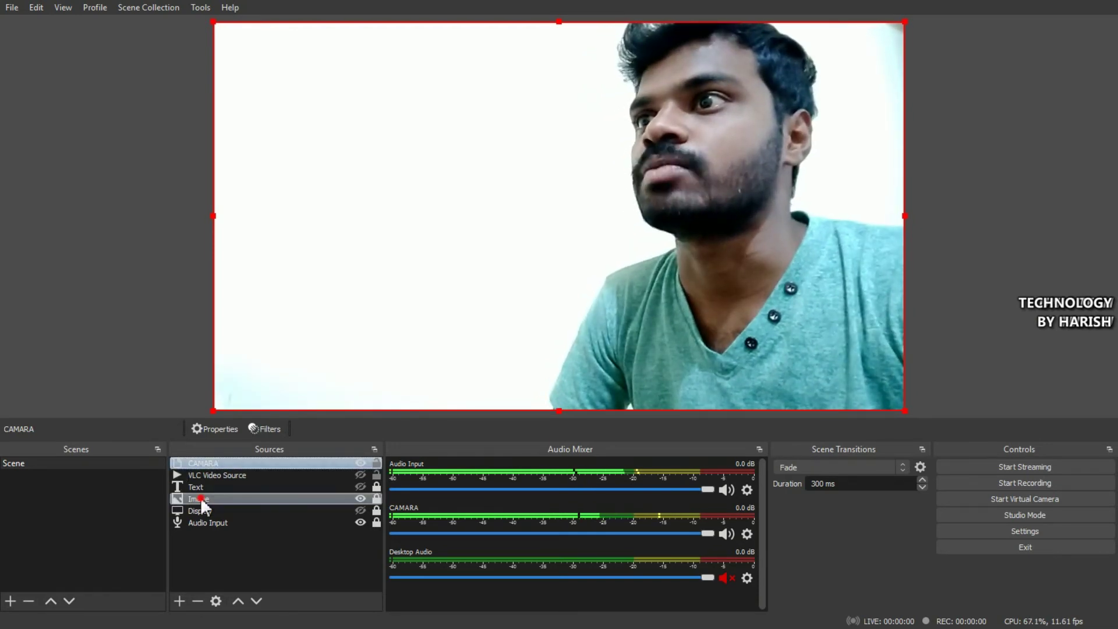
left_click(209, 453)
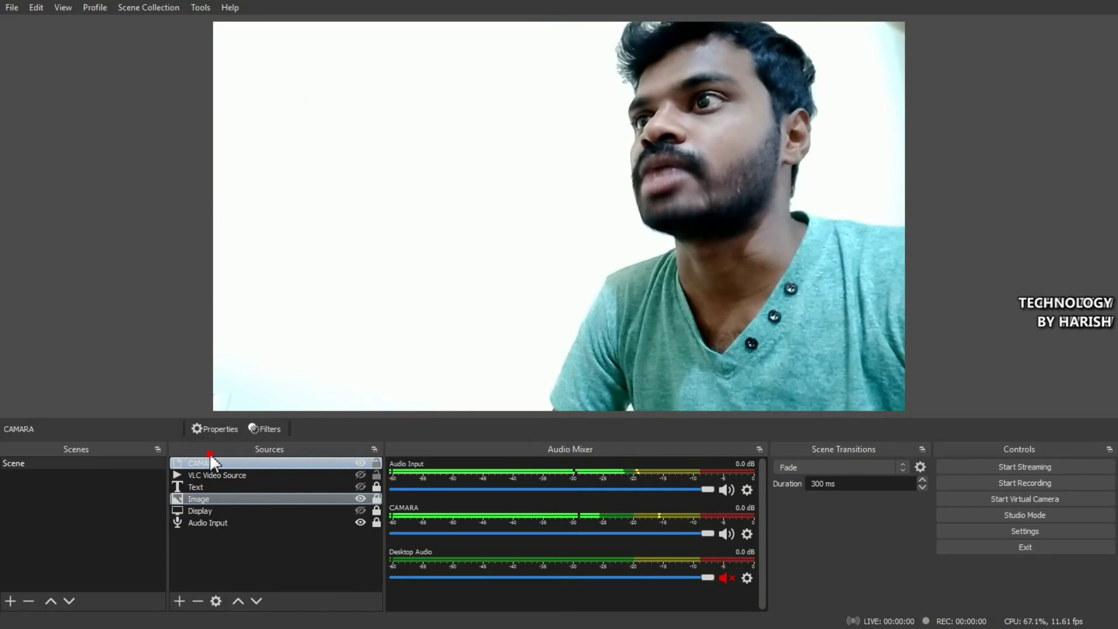
left_click(216, 429)
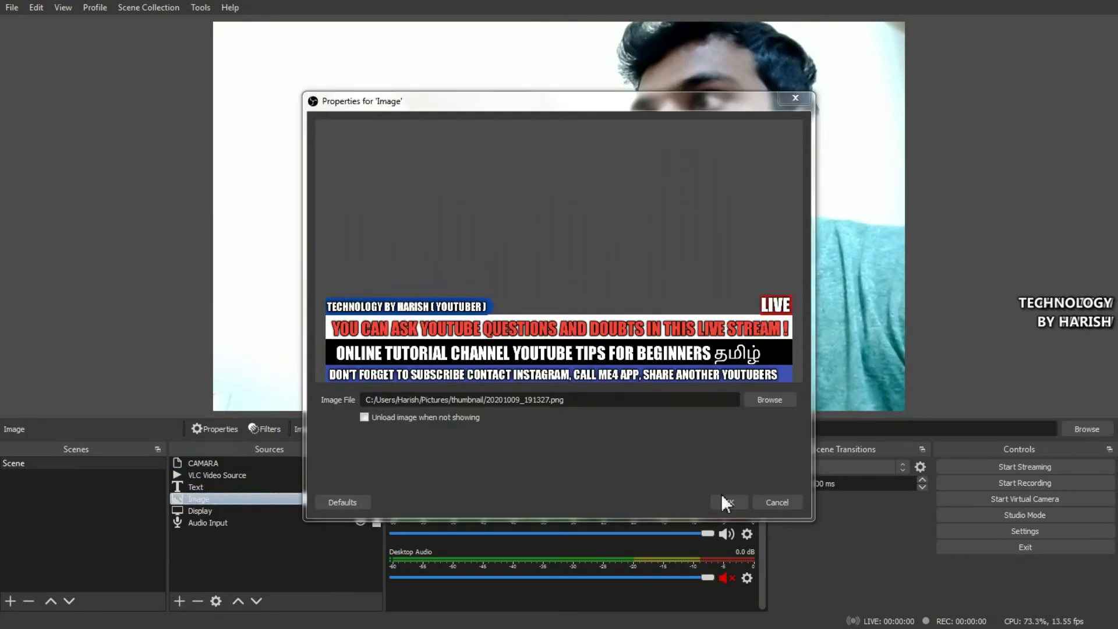
left_click(730, 503)
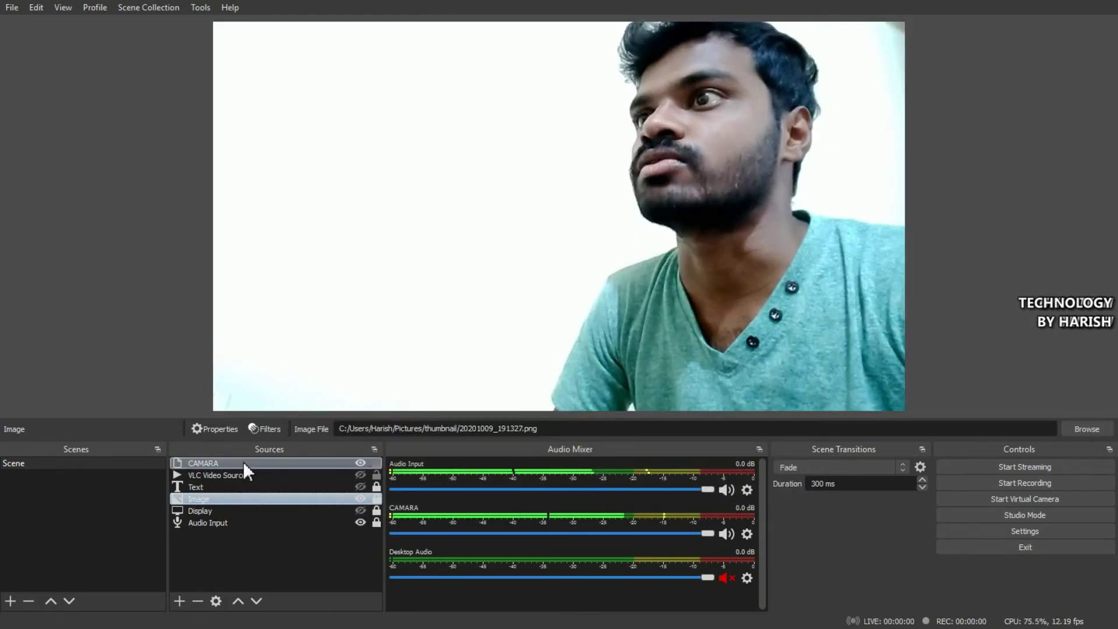
Move CAMARA directly below Image in the source order so the banner overlay covers the camera, and keep CAMARA selected
left_click_drag(244, 464, 246, 501)
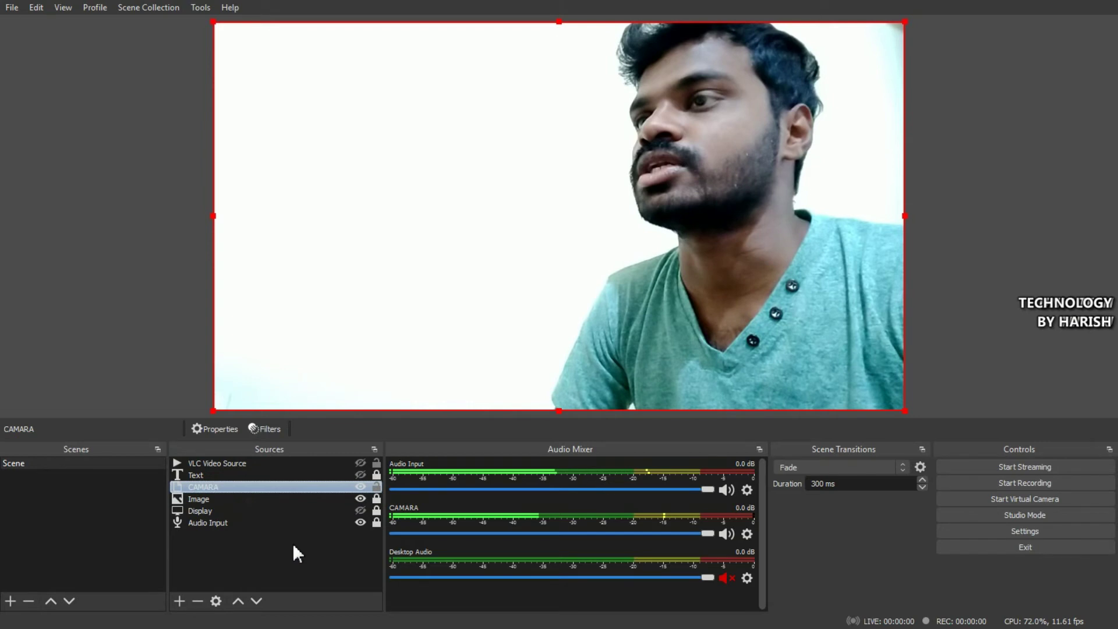
right_click(224, 567)
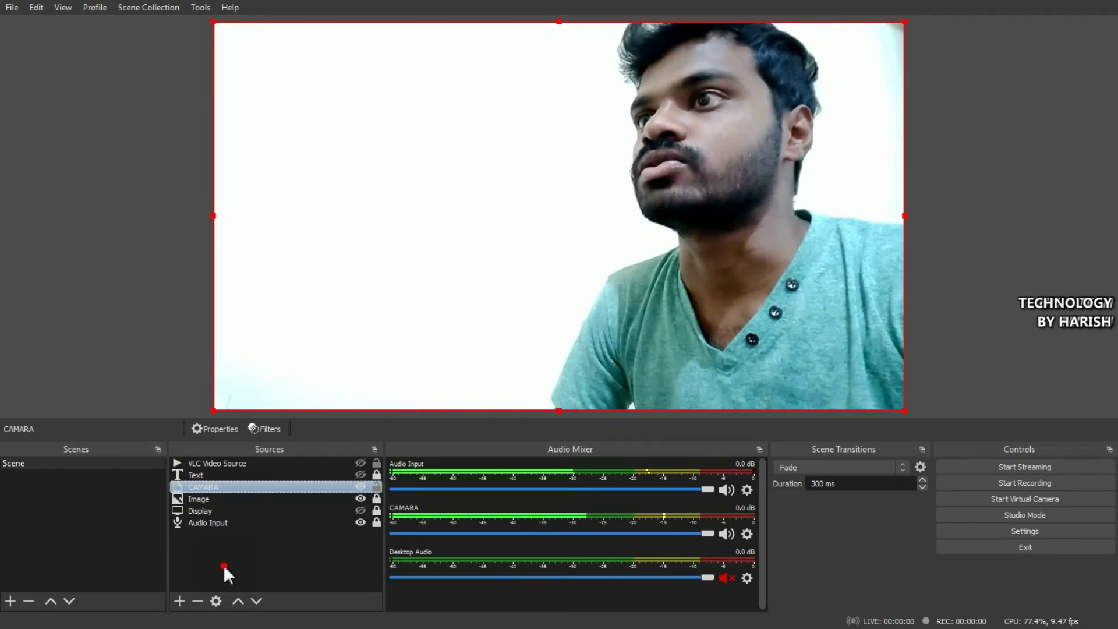
left_click_drag(262, 487, 267, 493)
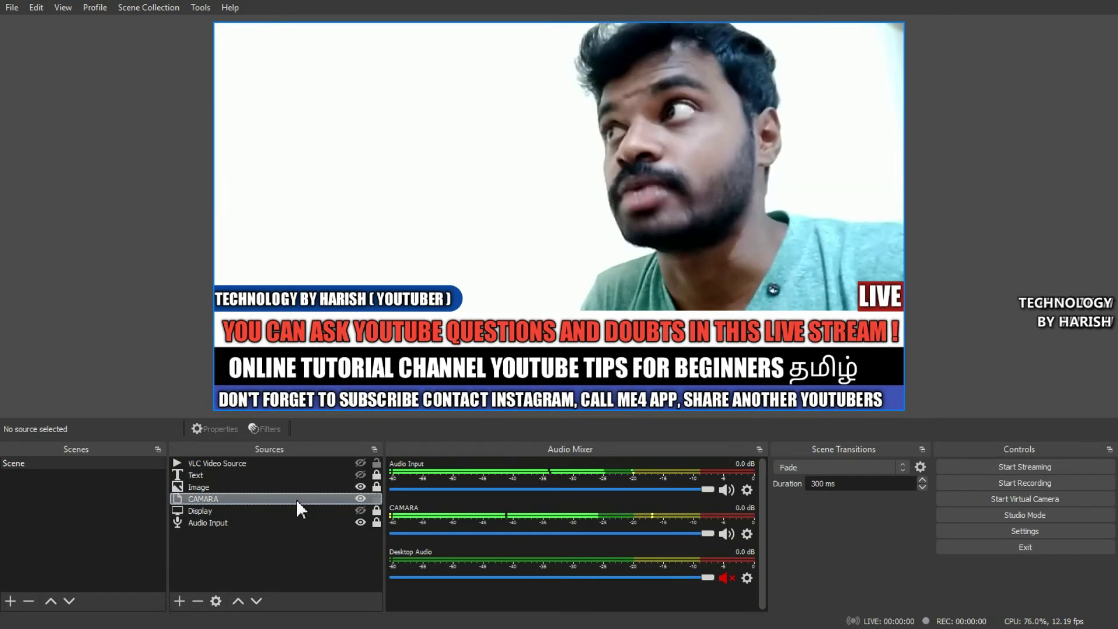
left_click_drag(224, 488, 222, 498)
left_click(223, 498)
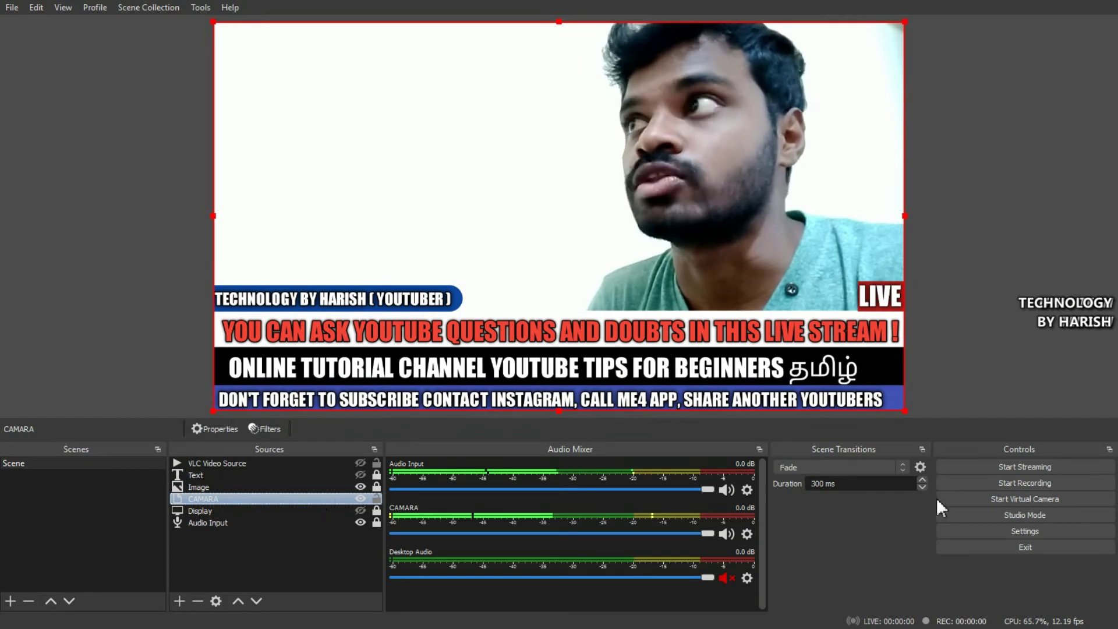
Open the program settings and examine the General options for output, source snapping, projectors, system tray and preview
left_click(1023, 530)
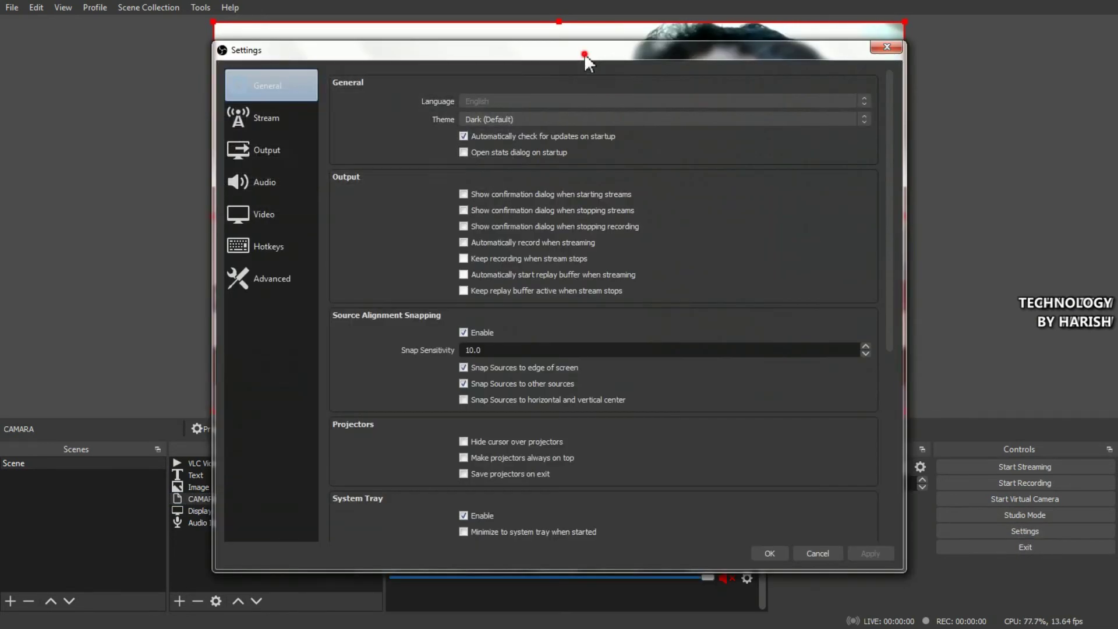
left_click_drag(585, 55, 587, 29)
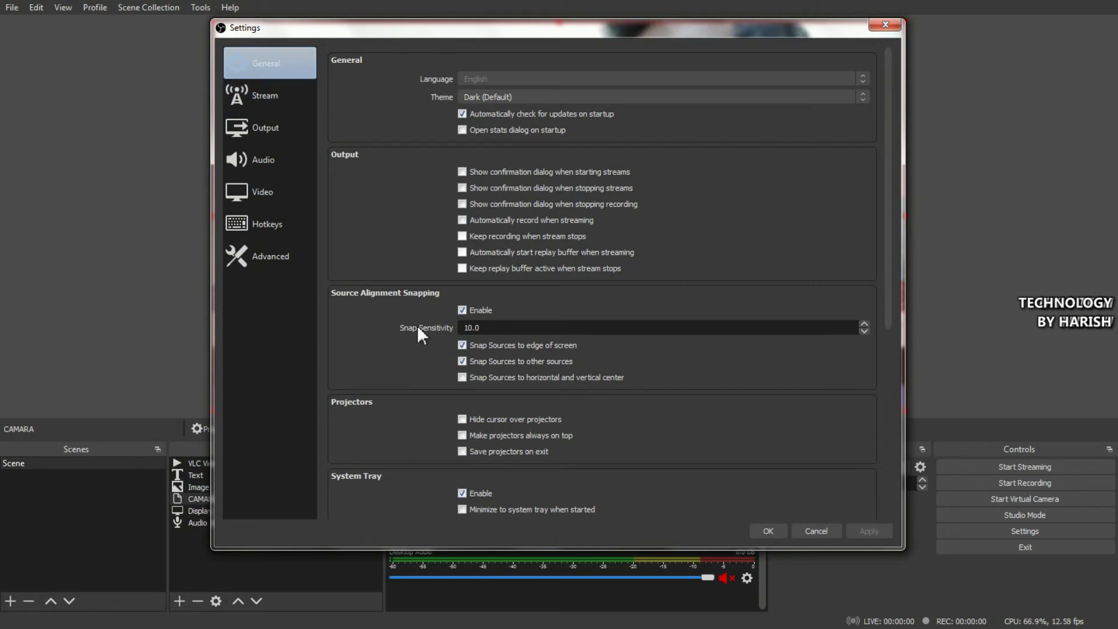
scroll(539, 256, "down", 2)
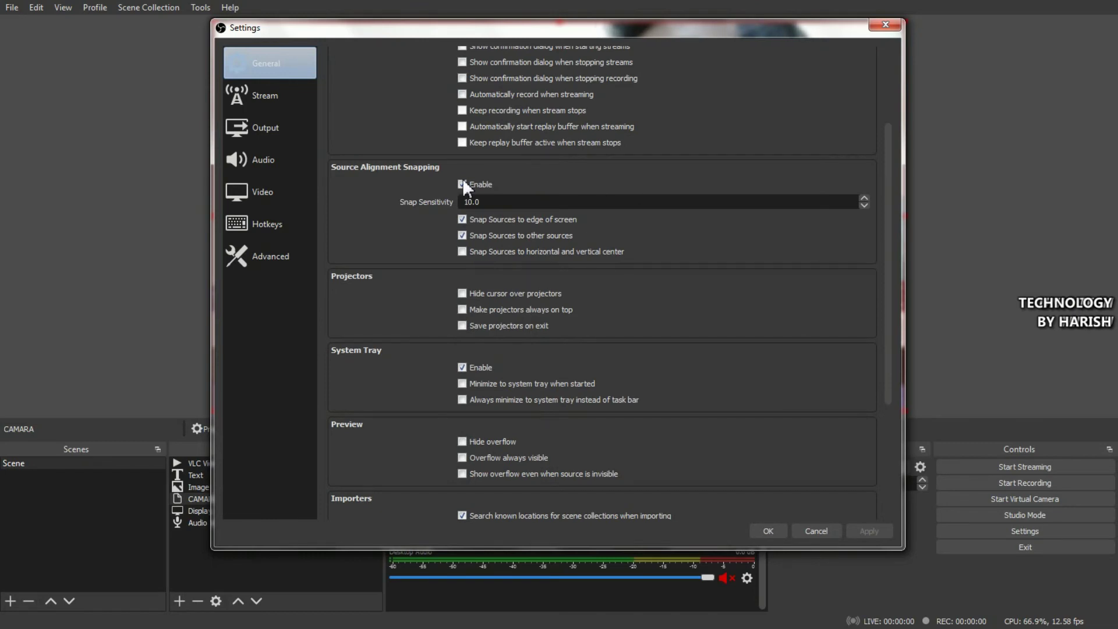
scroll(434, 240, "down", 2)
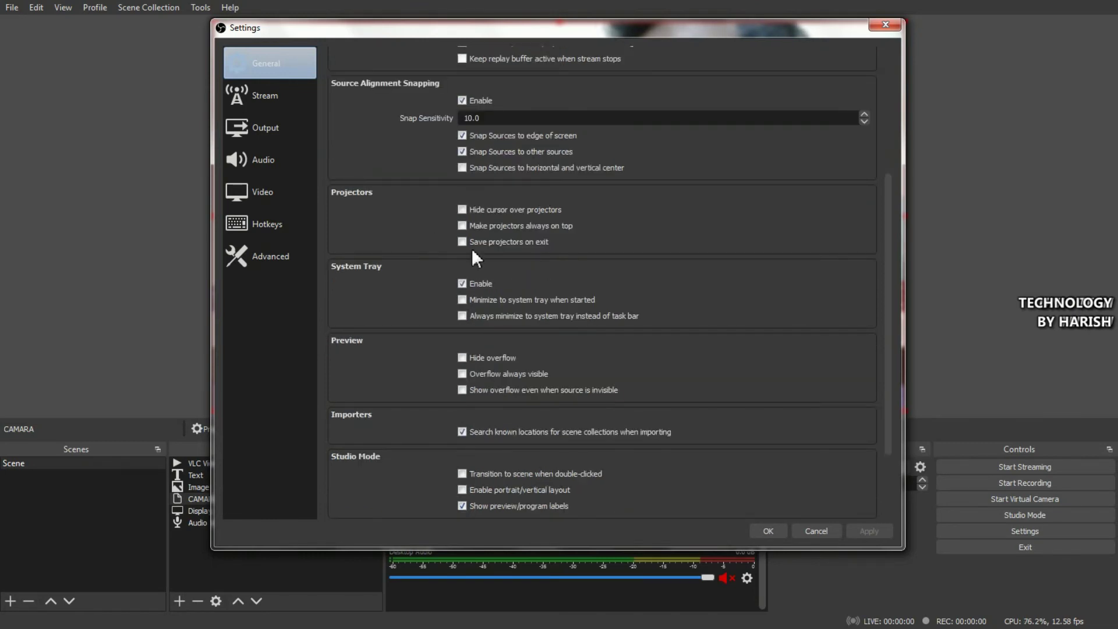
scroll(472, 252, "up", 5)
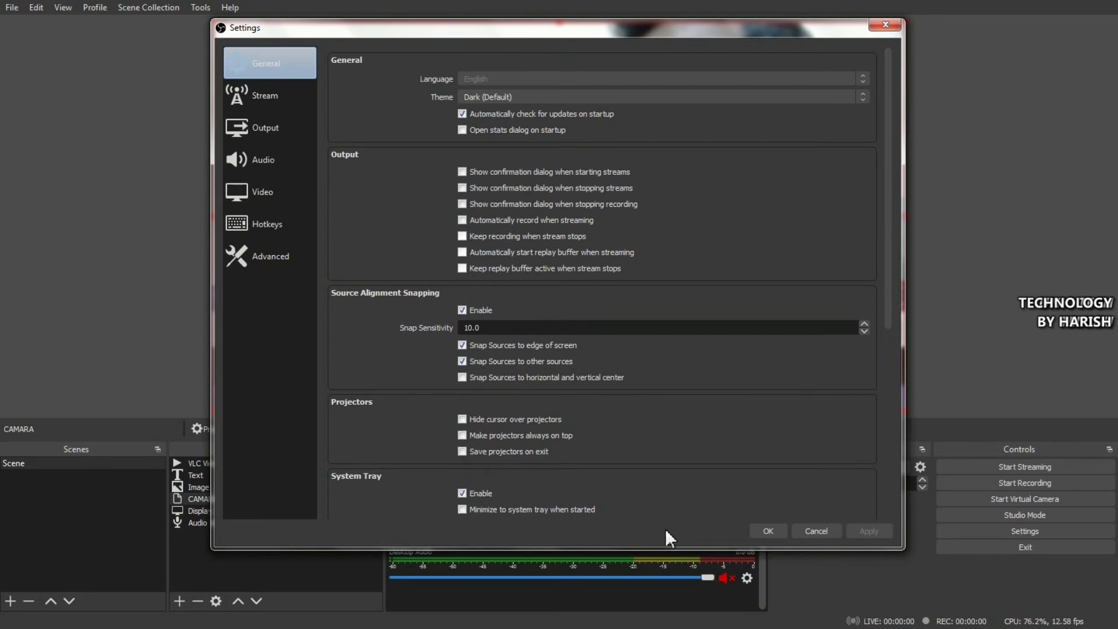
Choose YouTube - RTMP as the streaming service in the stream settings
left_click(261, 97)
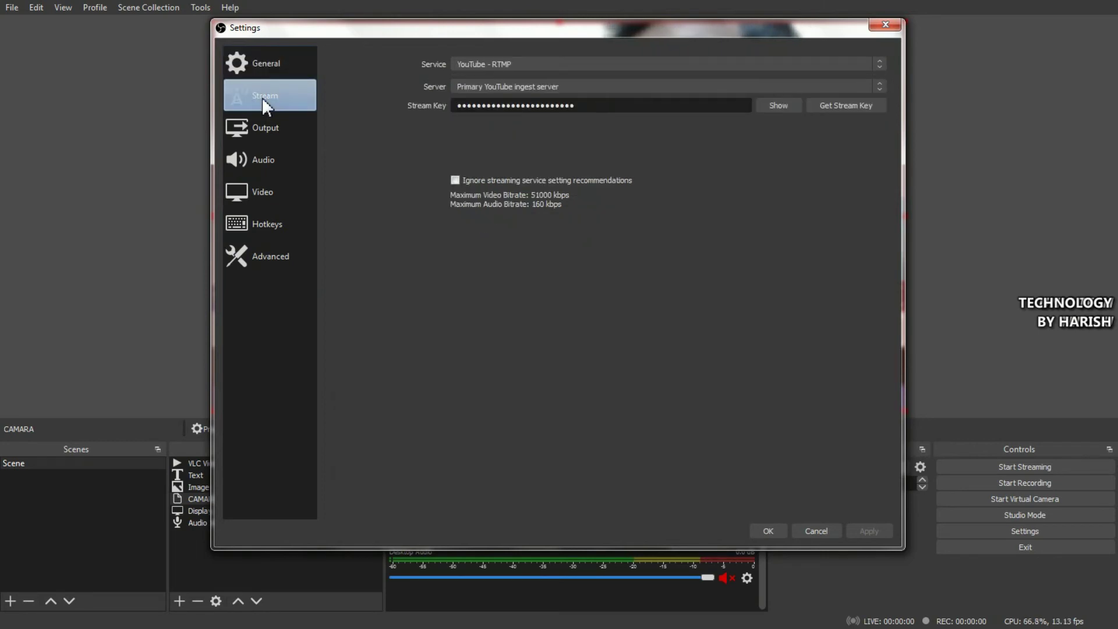
left_click(606, 107)
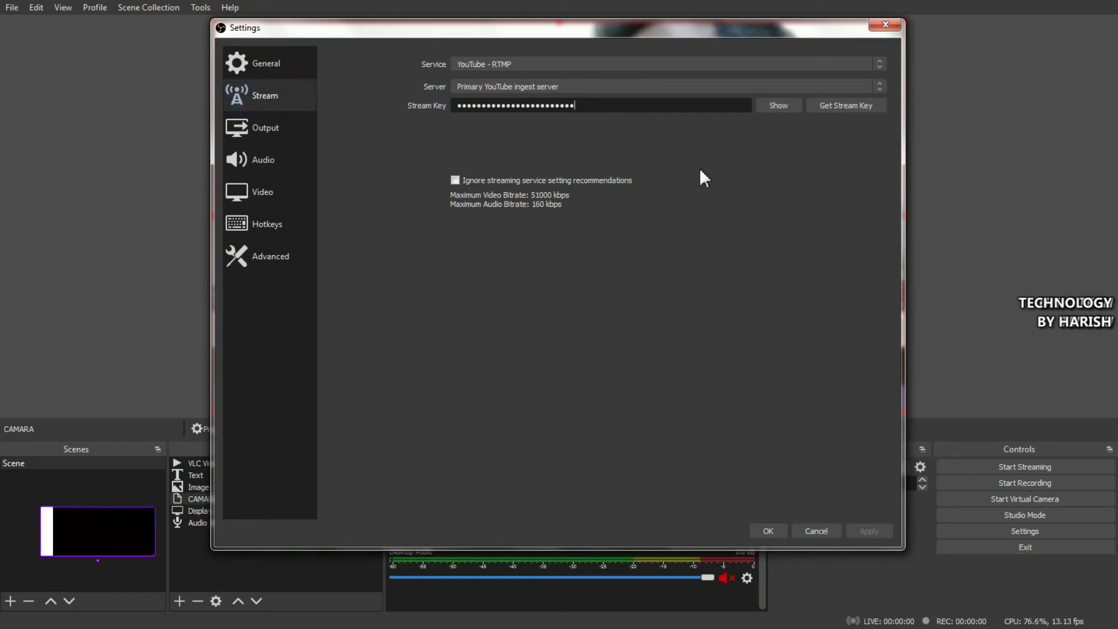
left_click(879, 69)
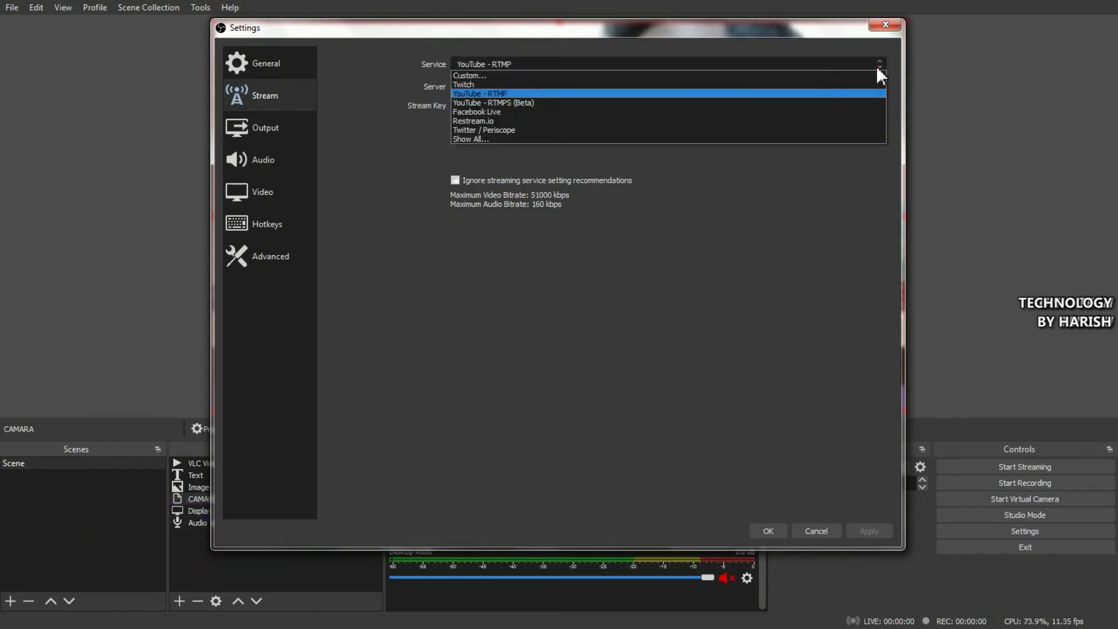
left_click(492, 92)
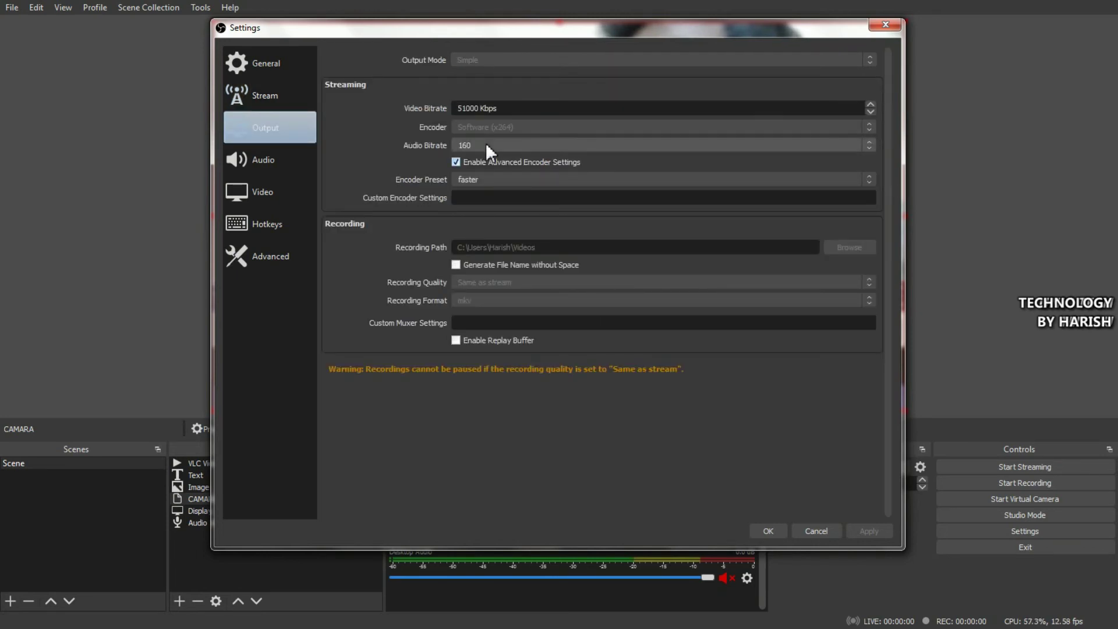
Turn the advanced encoder settings off and back on for the streaming output
left_click(455, 162)
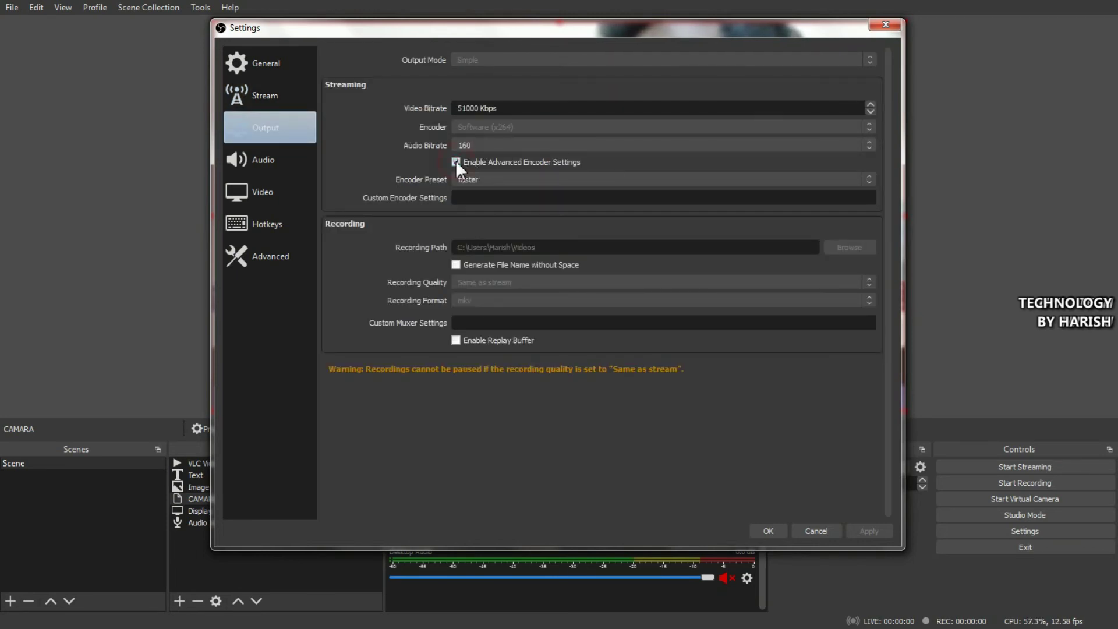
left_click(458, 163)
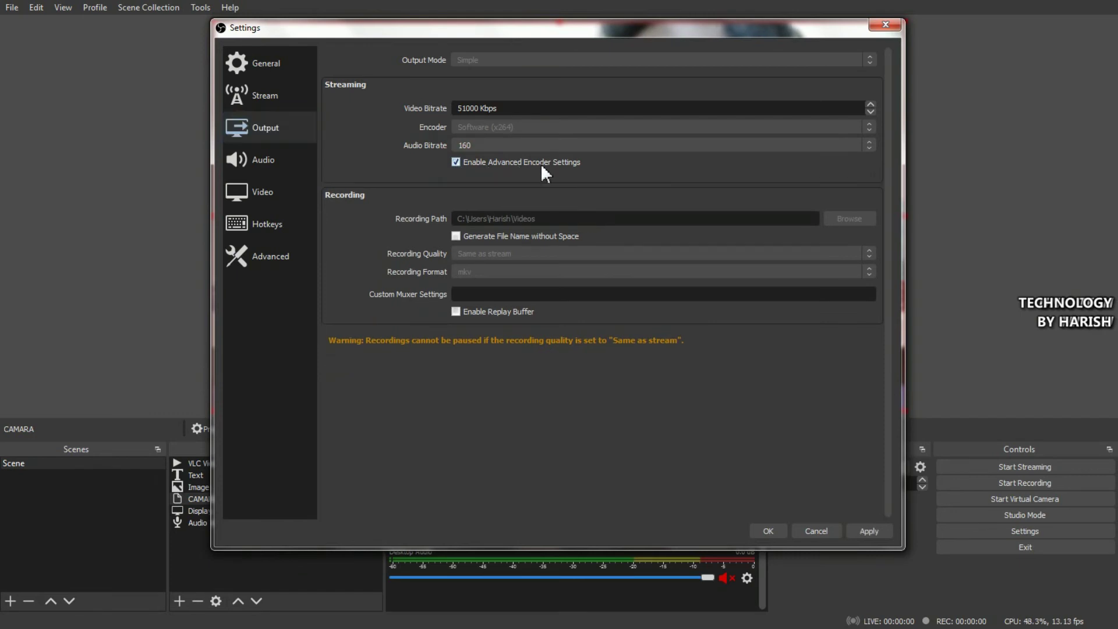
left_click(455, 162)
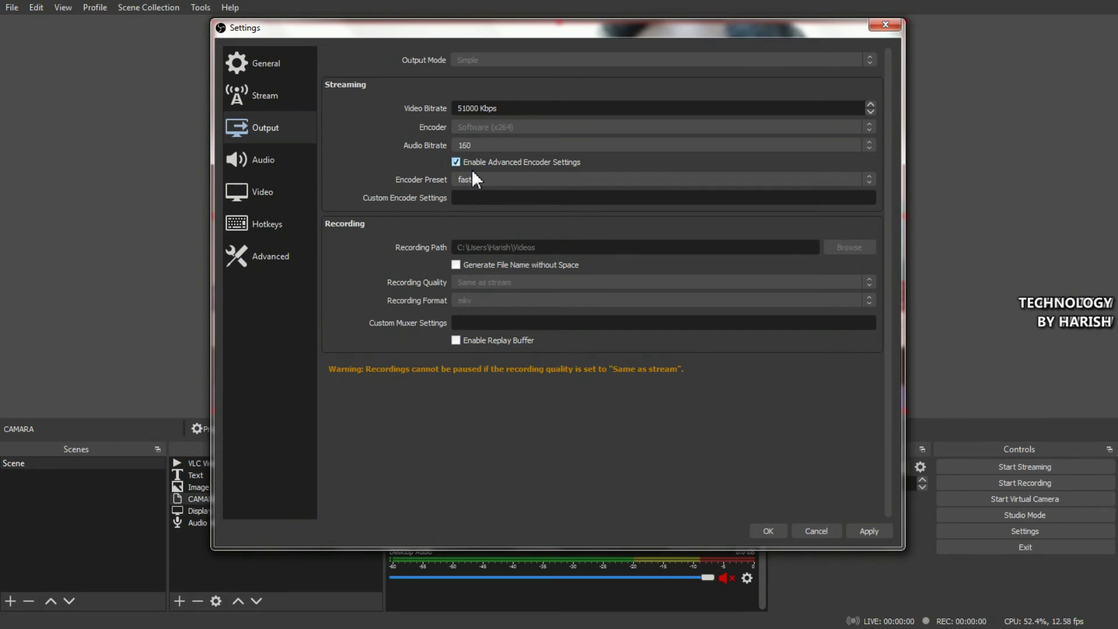
scroll(487, 181, "up", 1)
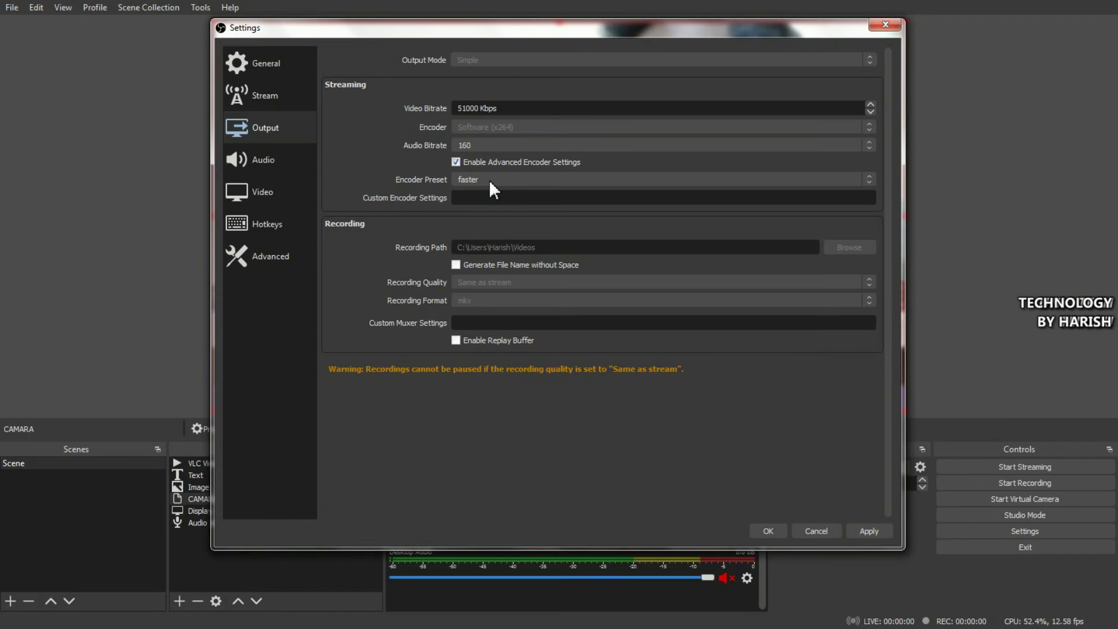
Examine the available encoder presets for the streaming output, keeping faster selected
left_click(790, 180)
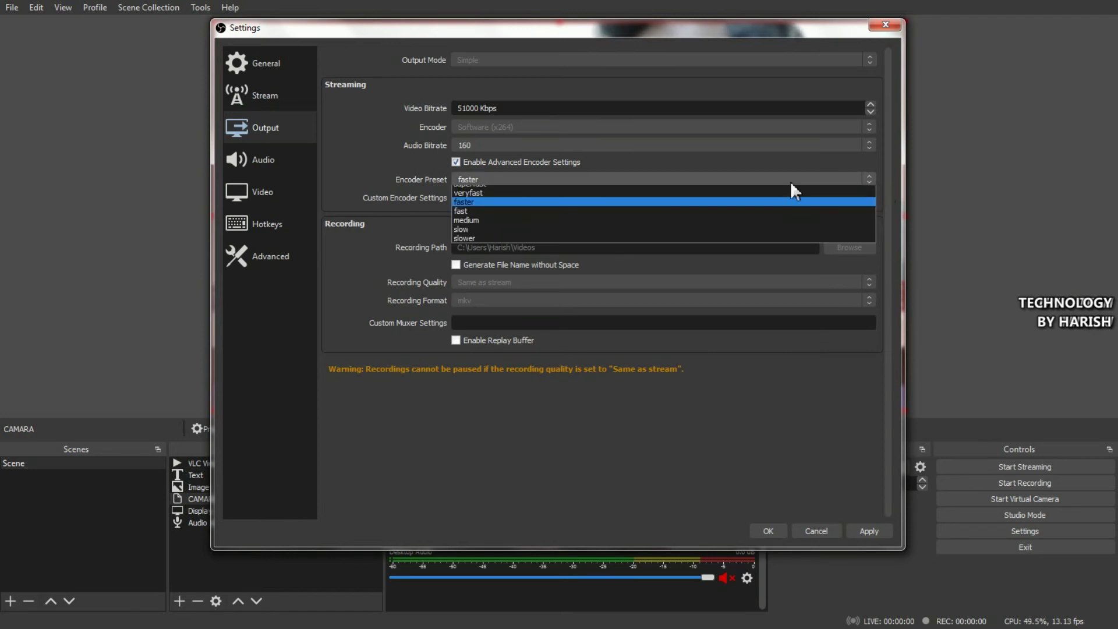
left_click(585, 215)
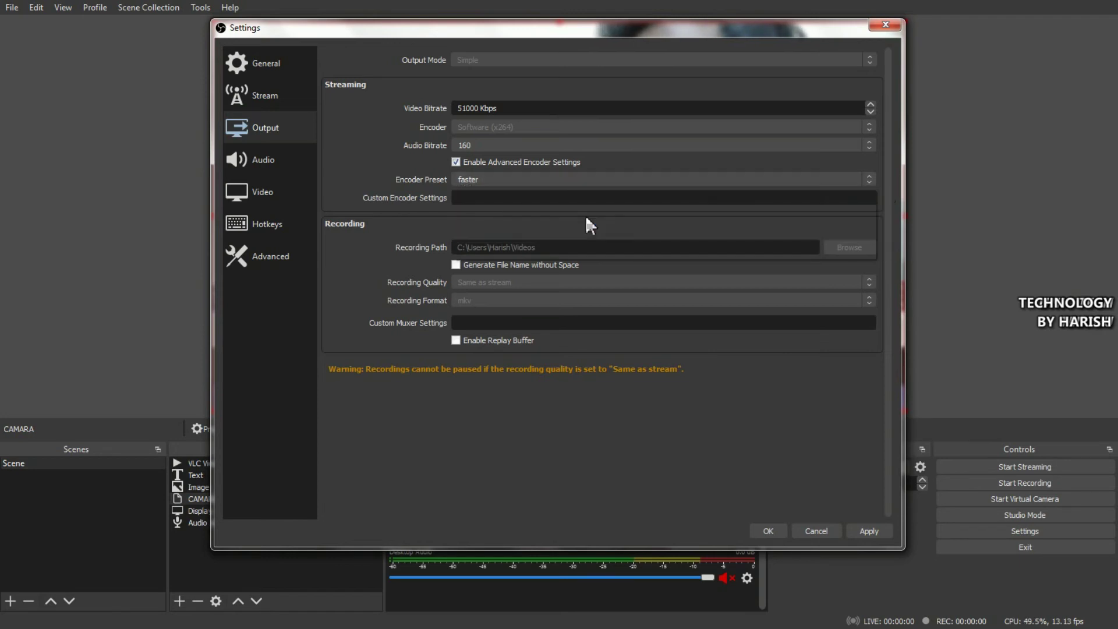
left_click(672, 179)
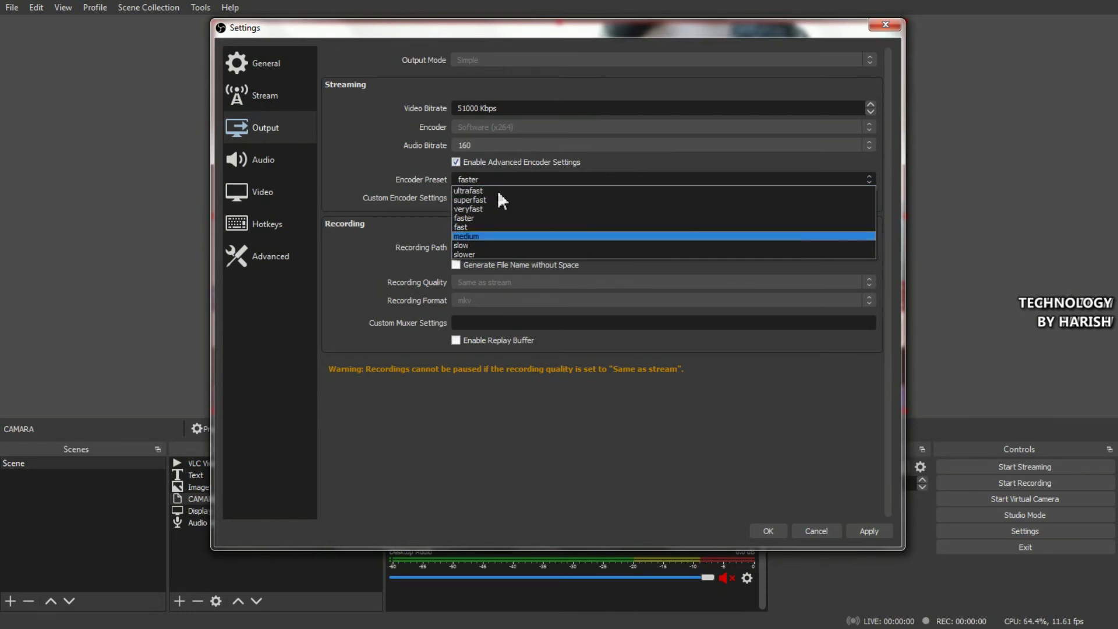
left_click(474, 218)
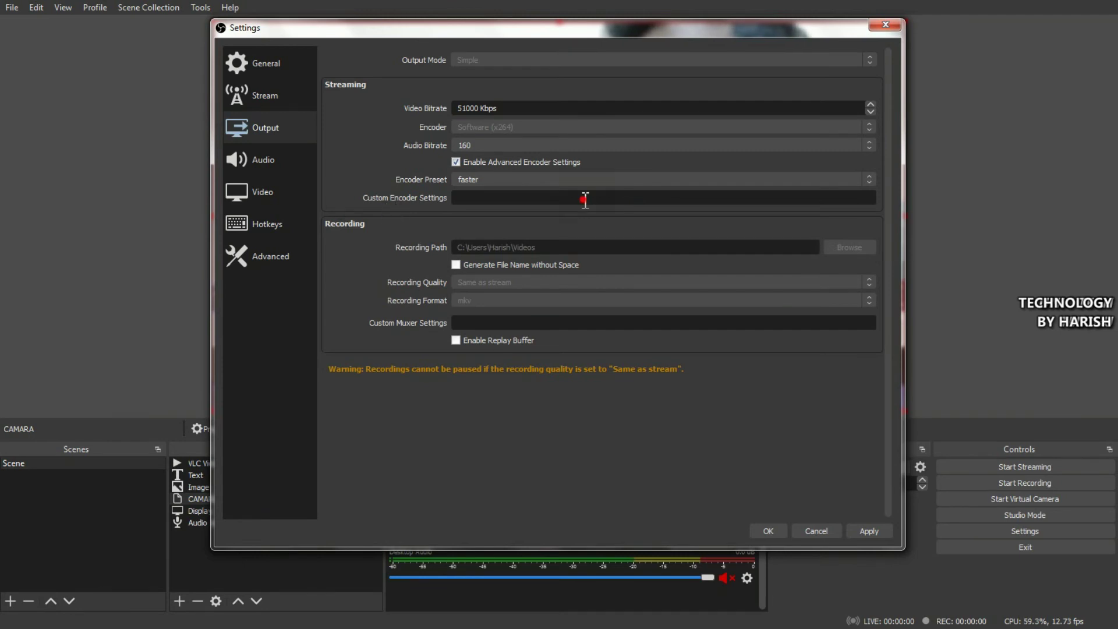
Set the streaming video bitrate to 10000 Kbps
left_click(457, 197)
left_click(485, 107)
left_click_drag(440, 109, 437, 116)
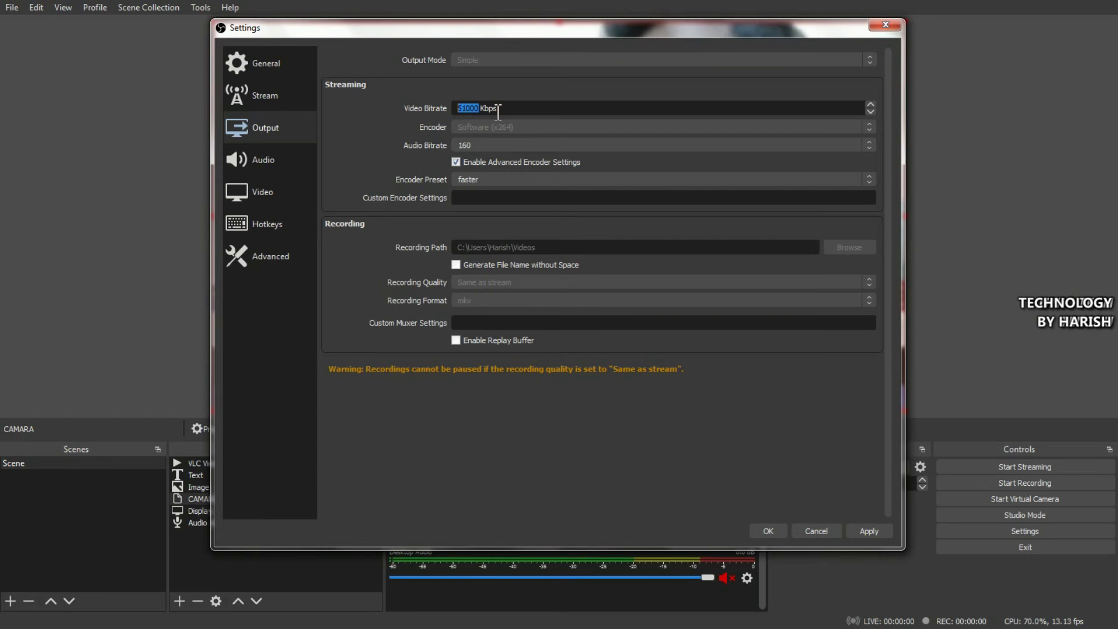
type("10000")
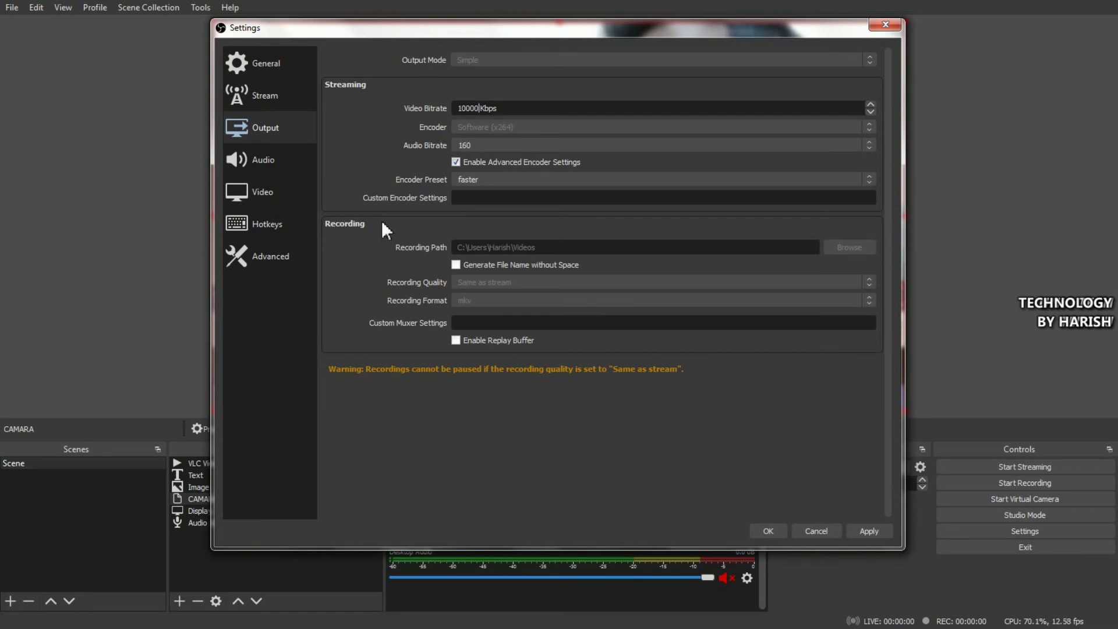
Examine the audio settings for global devices, meters, monitoring and push-to-talk, and open the video resolution settings
left_click(257, 166)
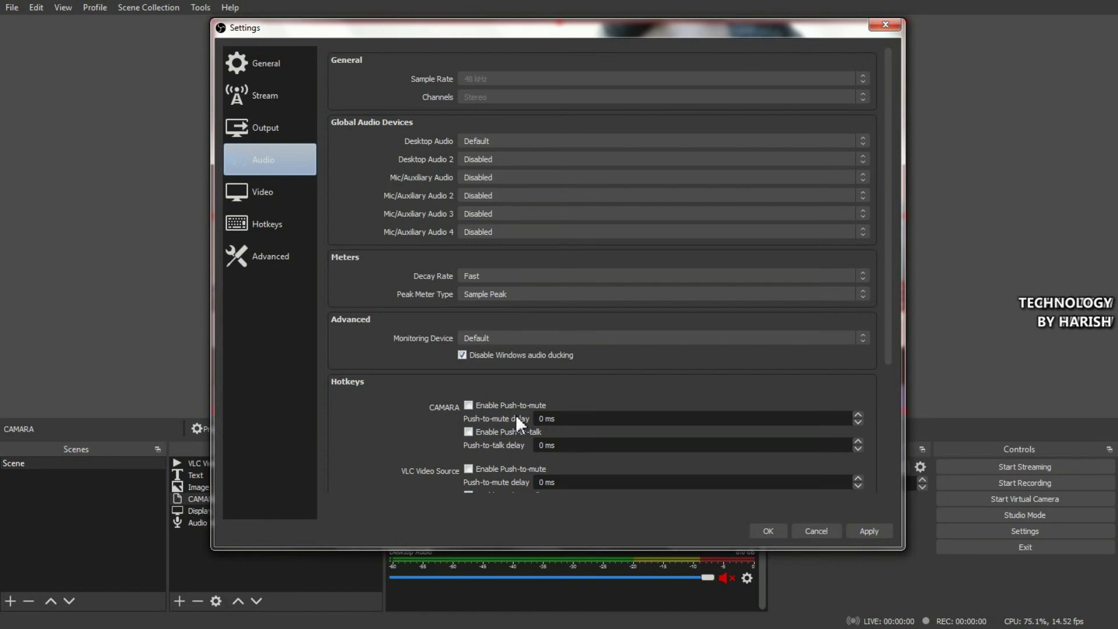
scroll(516, 414, "down", 4)
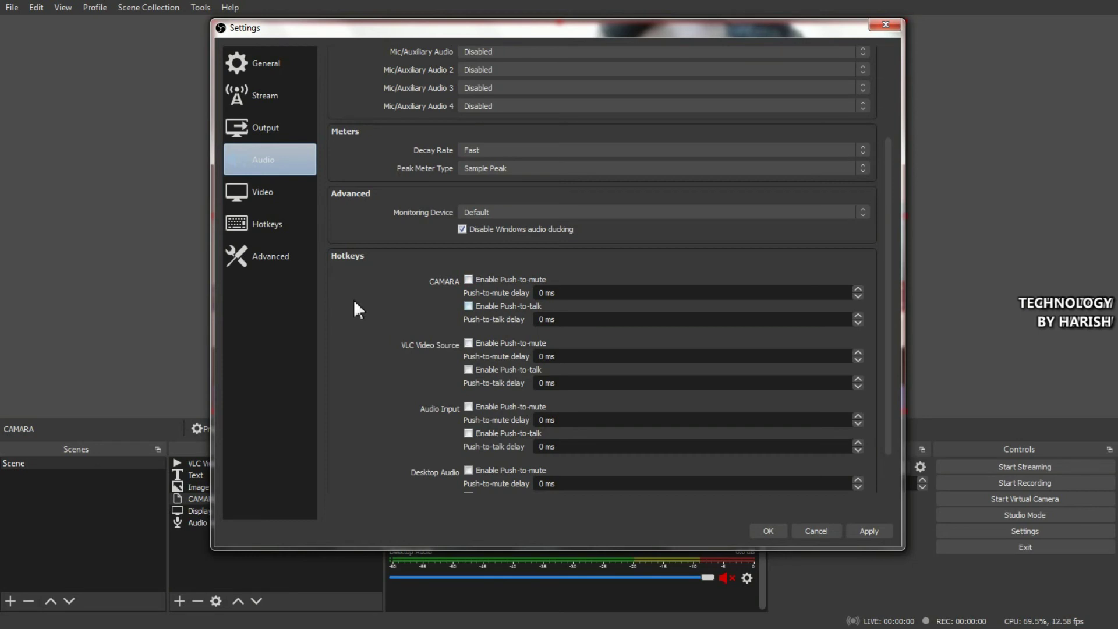
scroll(354, 300, "up", 4)
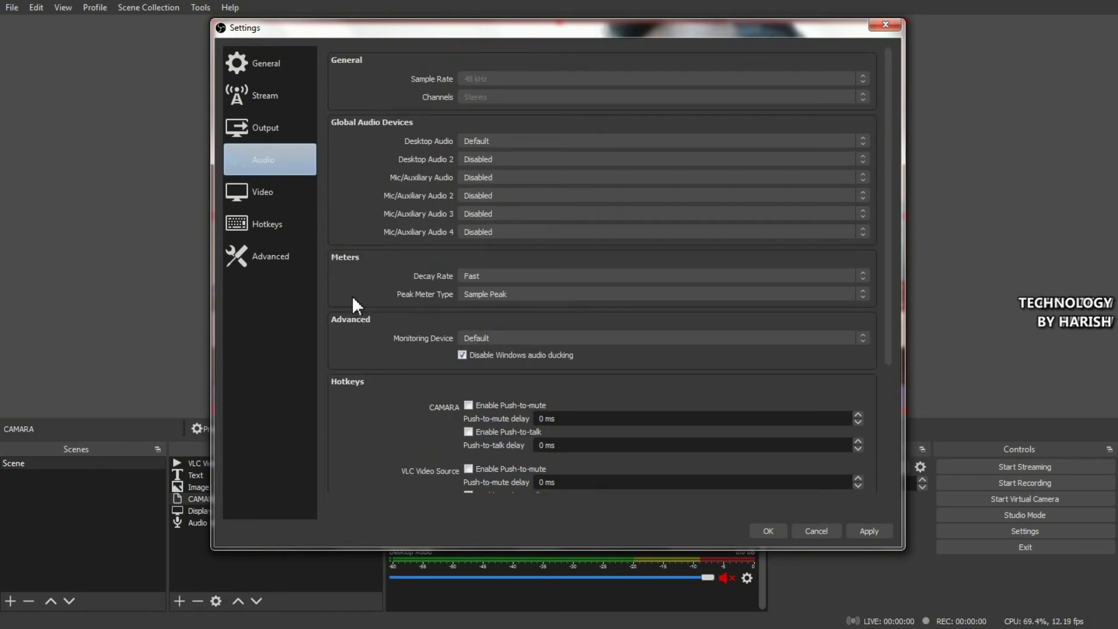
left_click(268, 198)
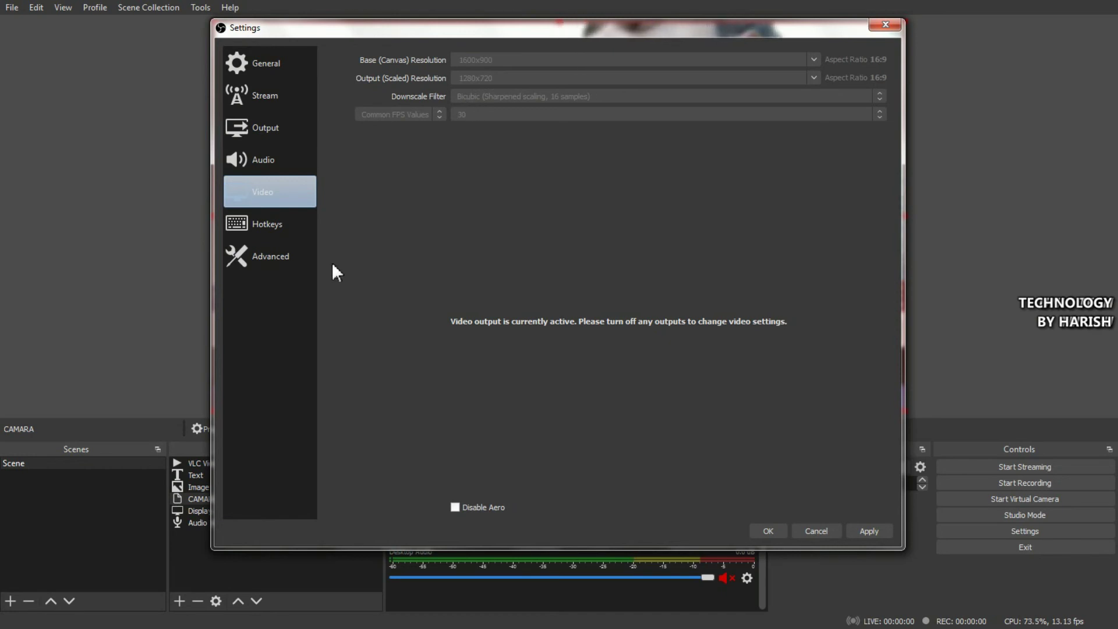
Assign hotkey A to Start Streaming, B to Stop Streaming and 1 to Stop Streaming (discard delay)
left_click(263, 221)
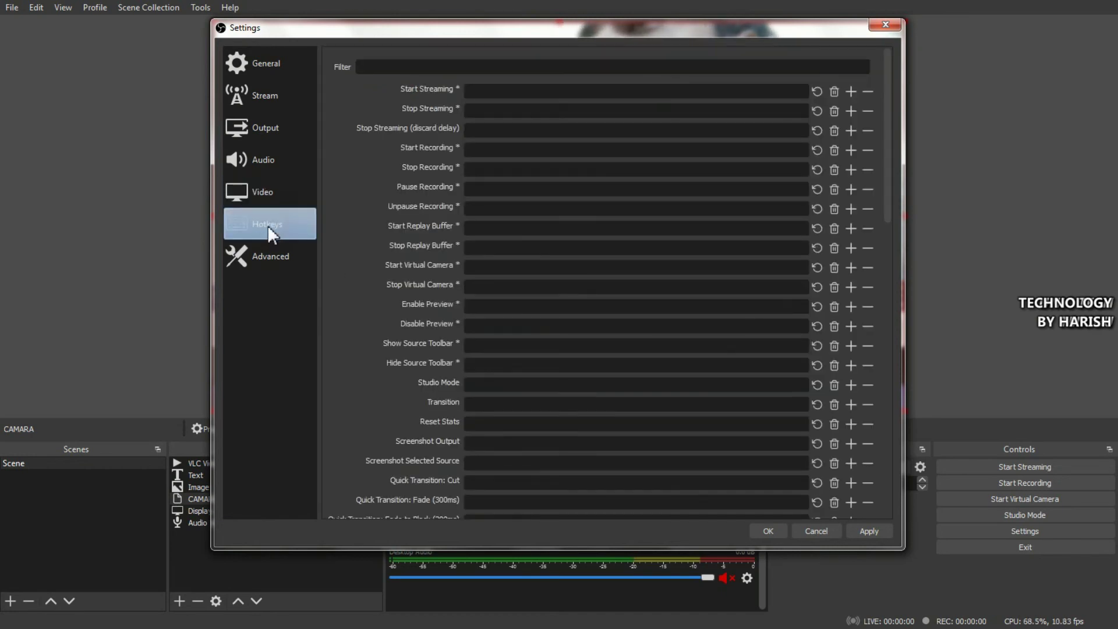
left_click(507, 93)
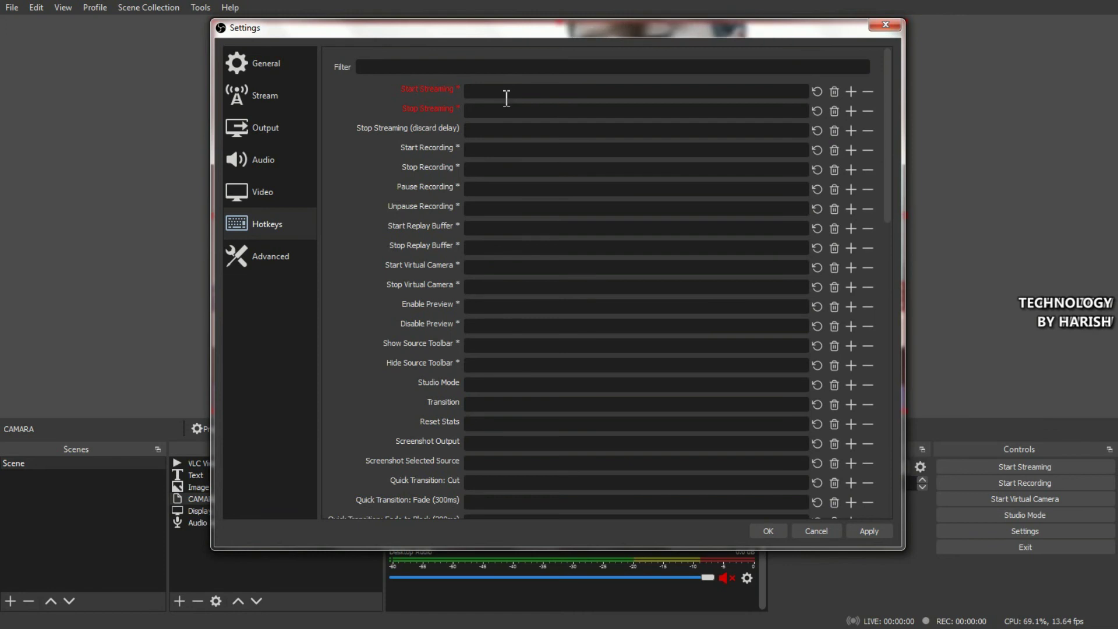
key("a")
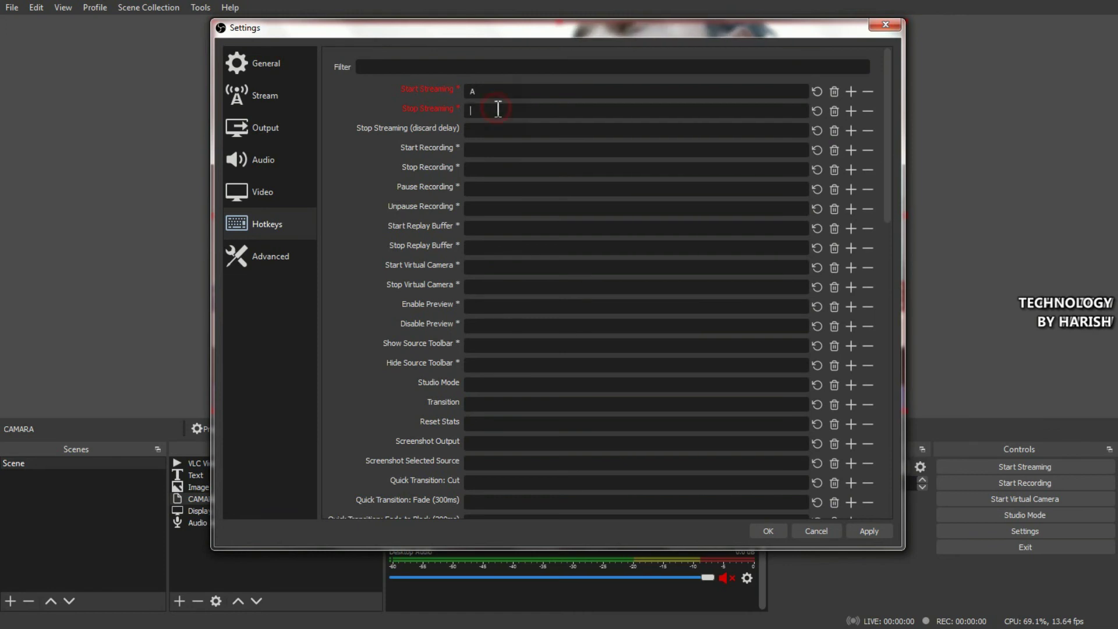
left_click(498, 109)
key("b")
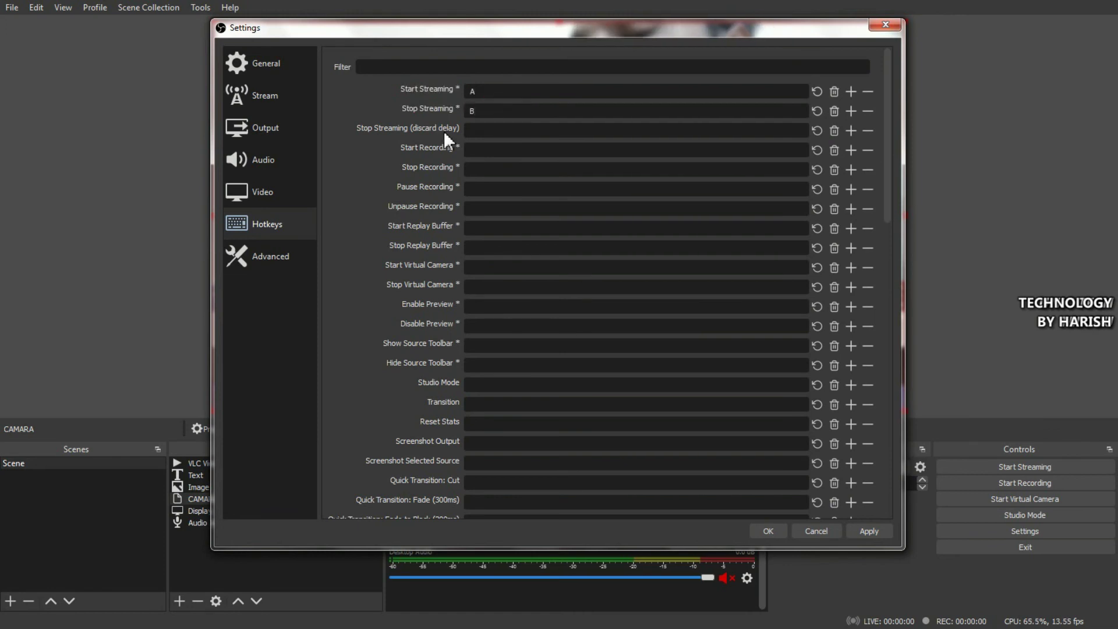
left_click(483, 129)
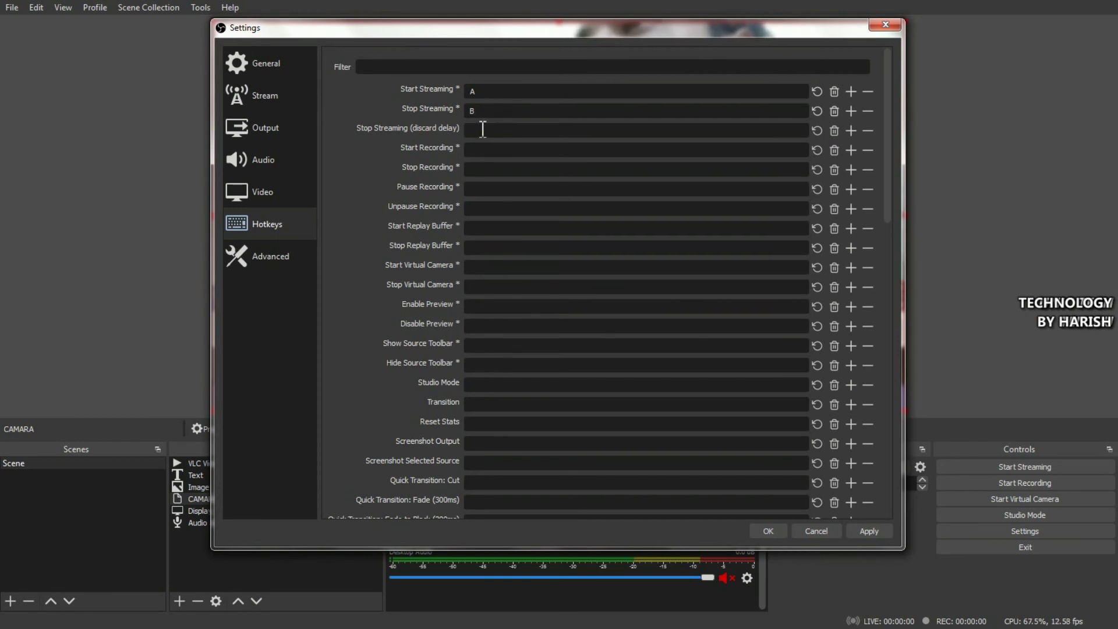
key("1")
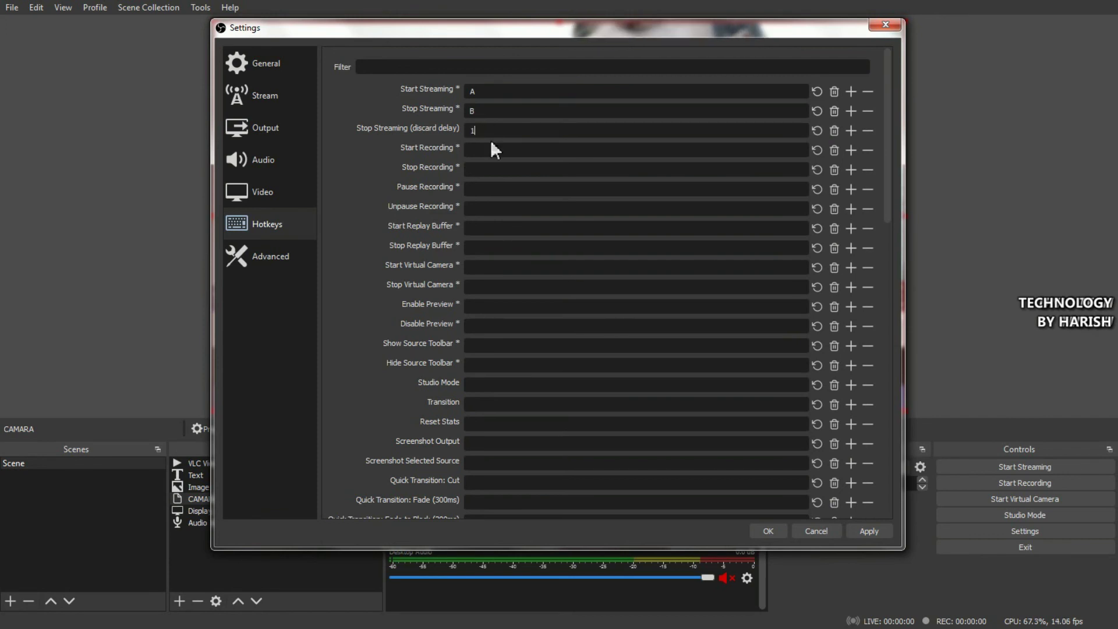
left_click(489, 146)
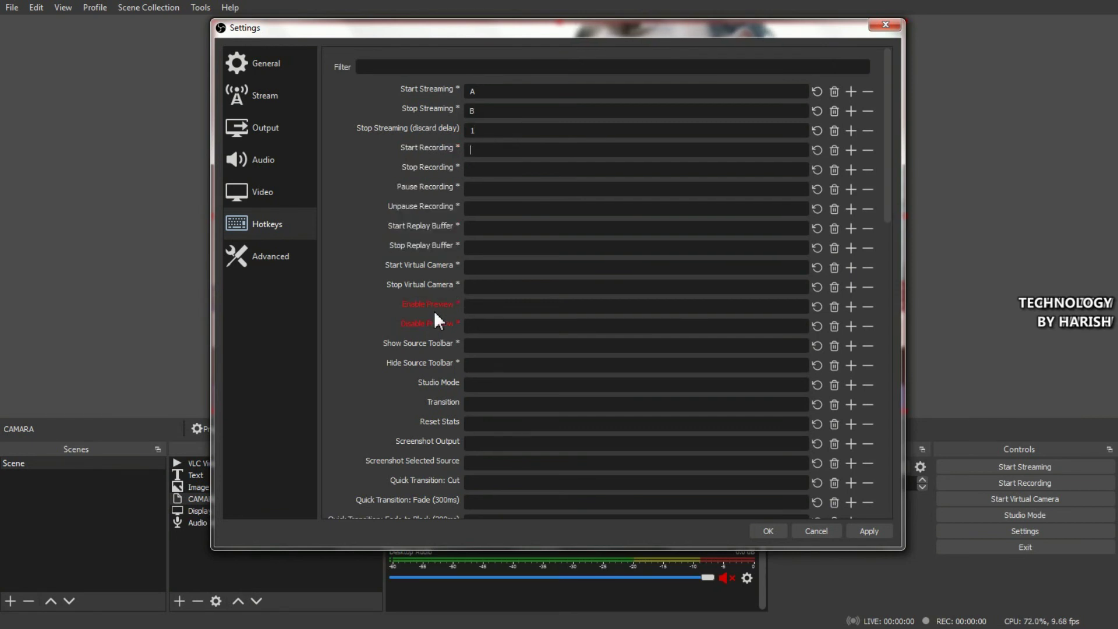
scroll(434, 318, "down", 3)
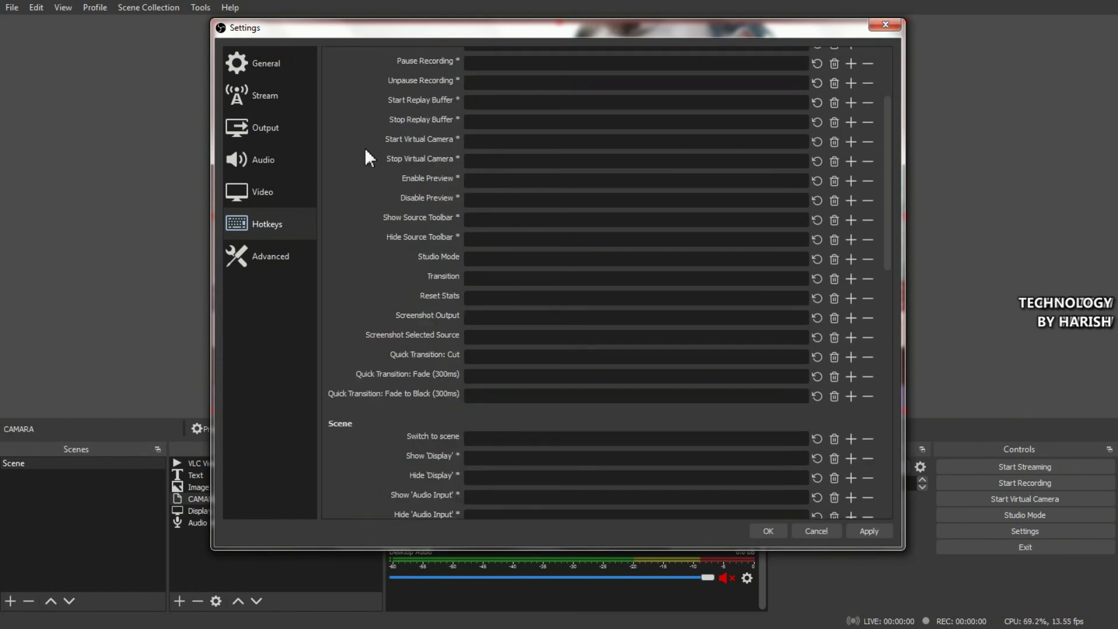
Return to the stream settings and close the settings without saving the changes
left_click(267, 98)
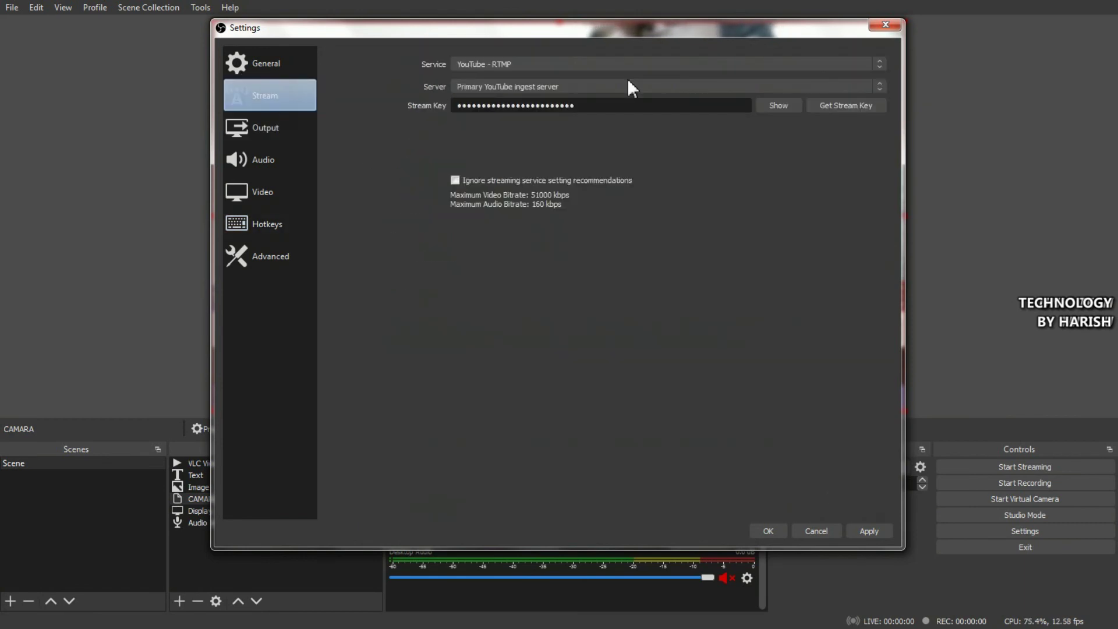
left_click(884, 24)
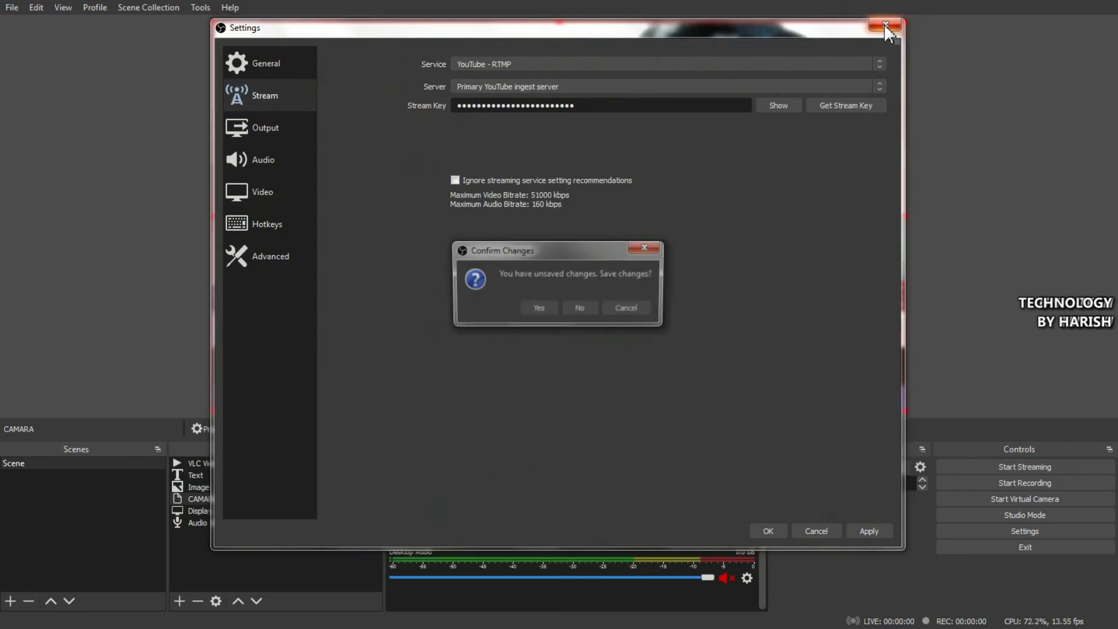
left_click(571, 309)
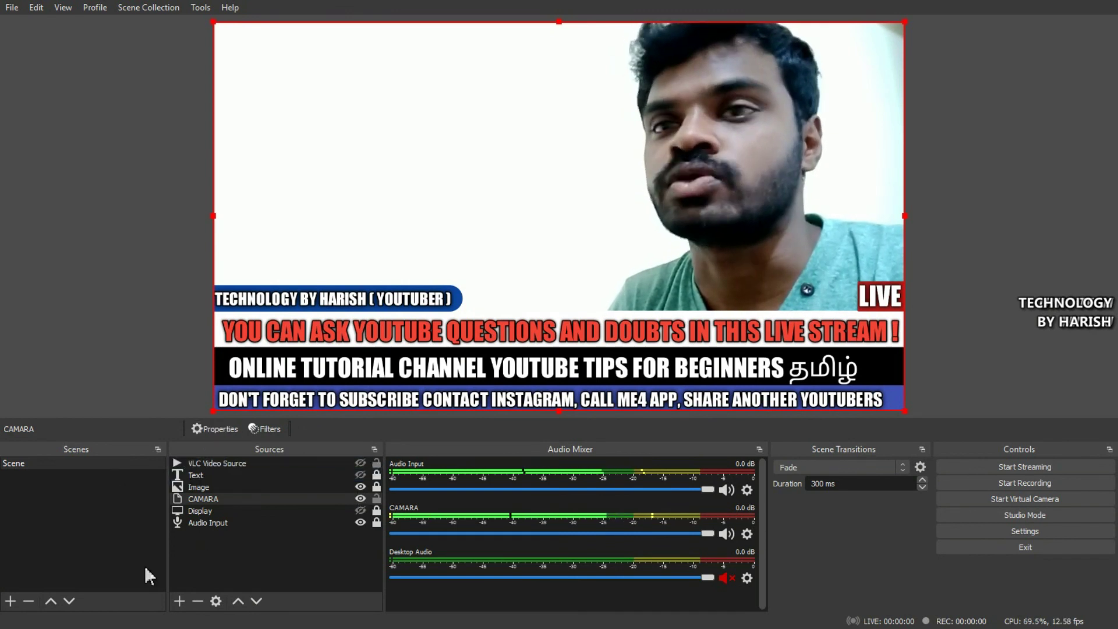
Examine the CAMARA source's properties and accept them unchanged, and look over the source's available actions
left_click(214, 498)
double_click(214, 499)
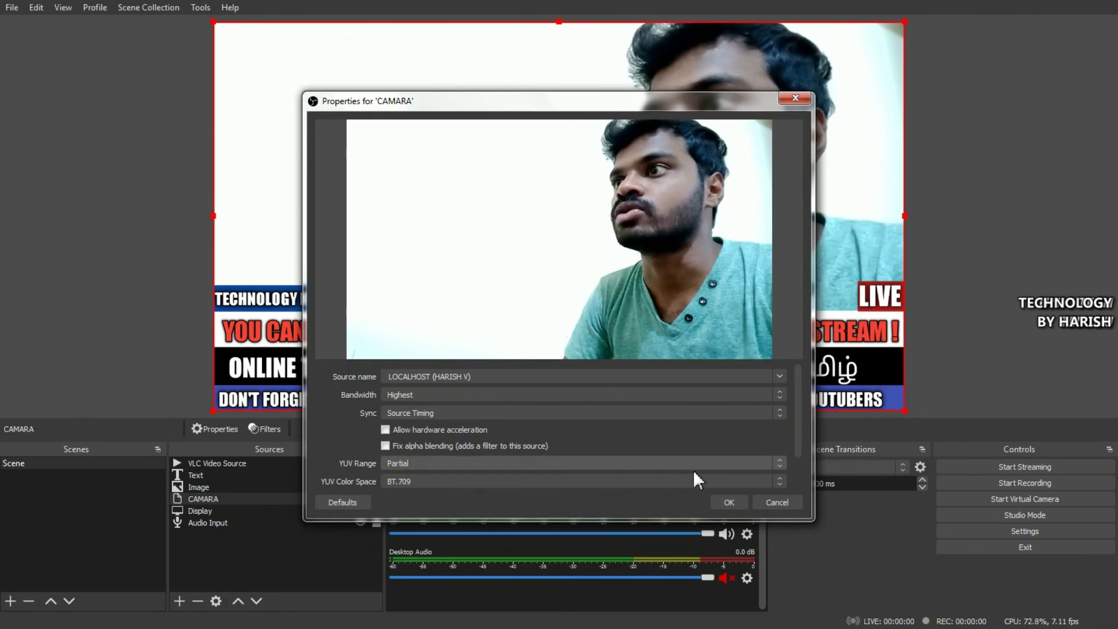
left_click(734, 502)
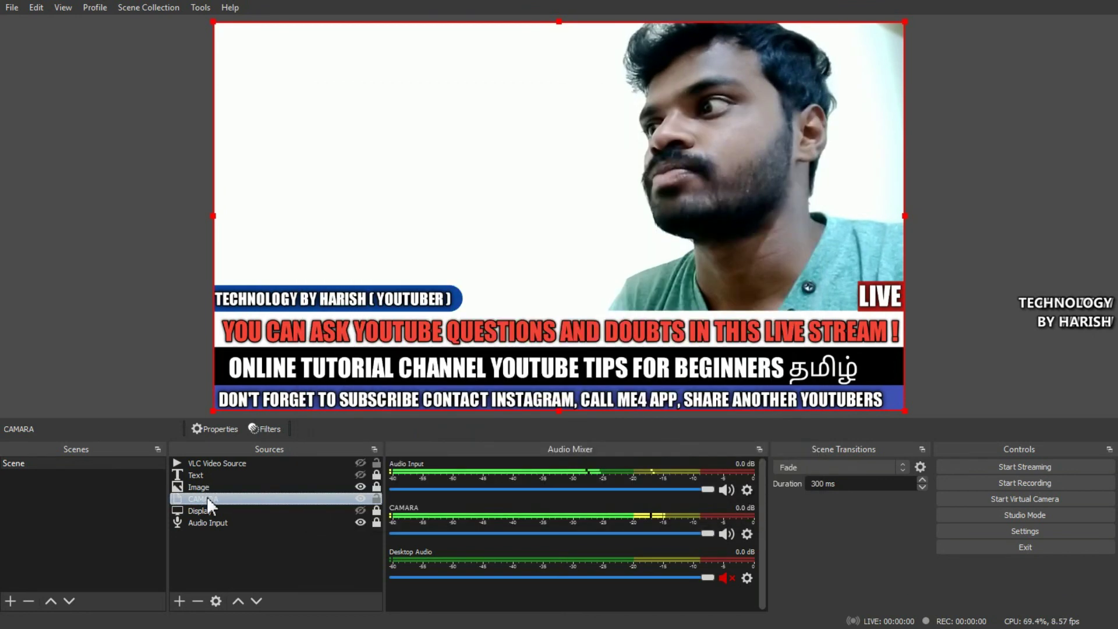
right_click(201, 565)
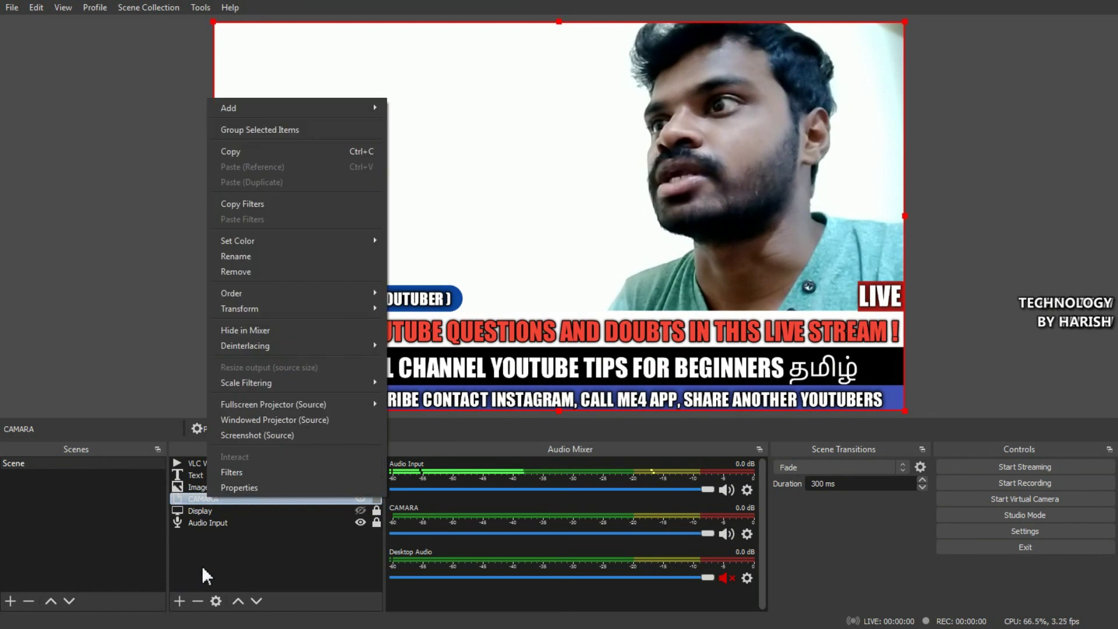
left_click(202, 565)
left_click(202, 565)
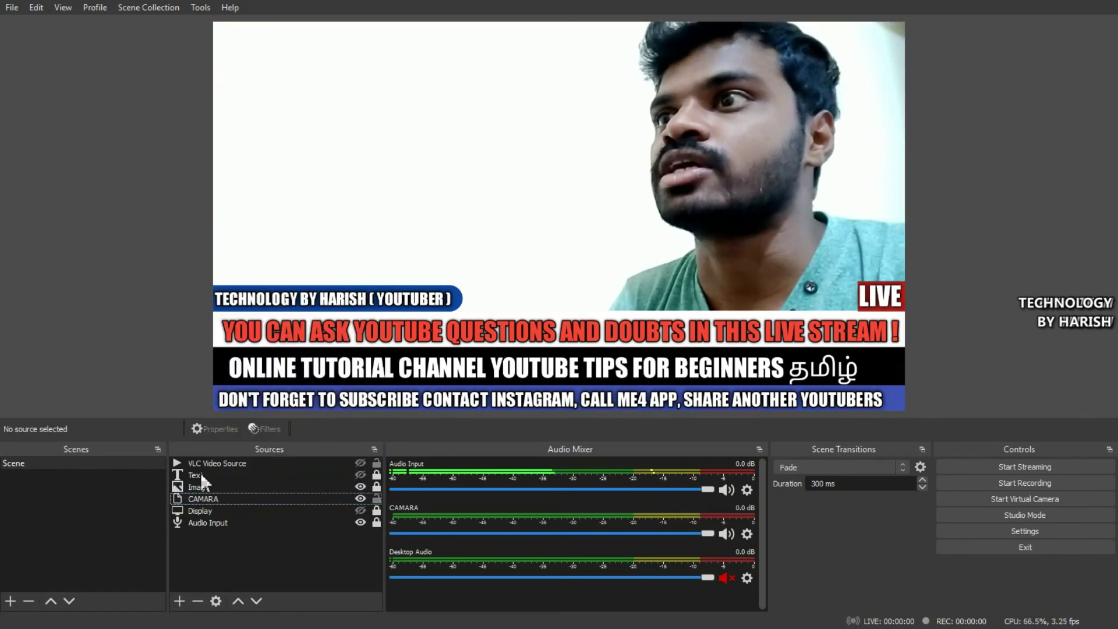
Open the filters for CAMARA, examine the available effect filters and close without adding any
left_click(207, 498)
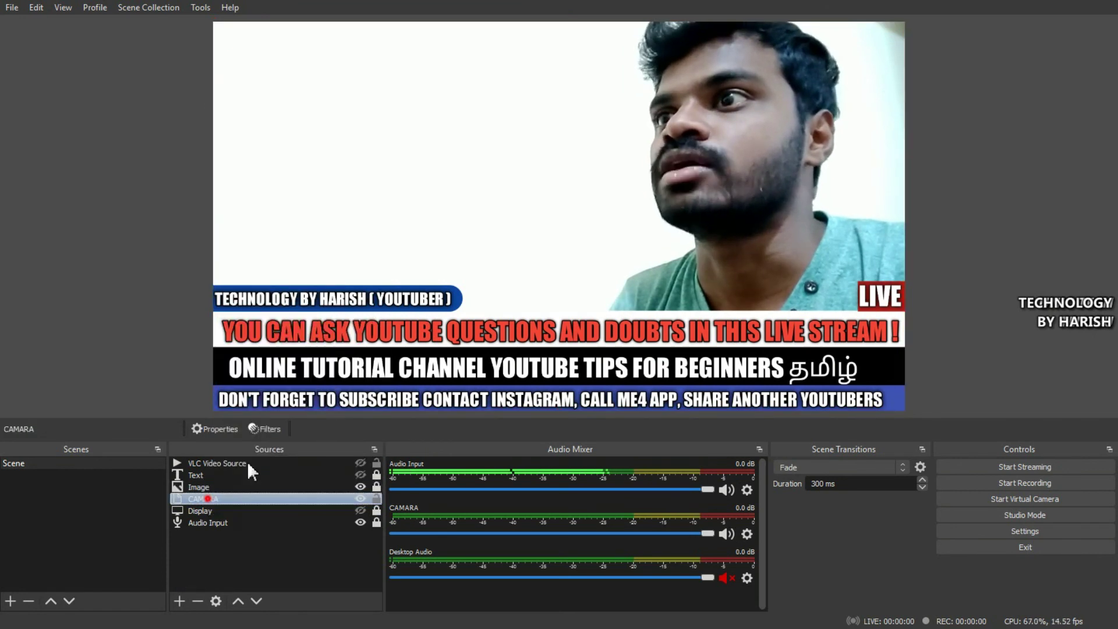
left_click(260, 429)
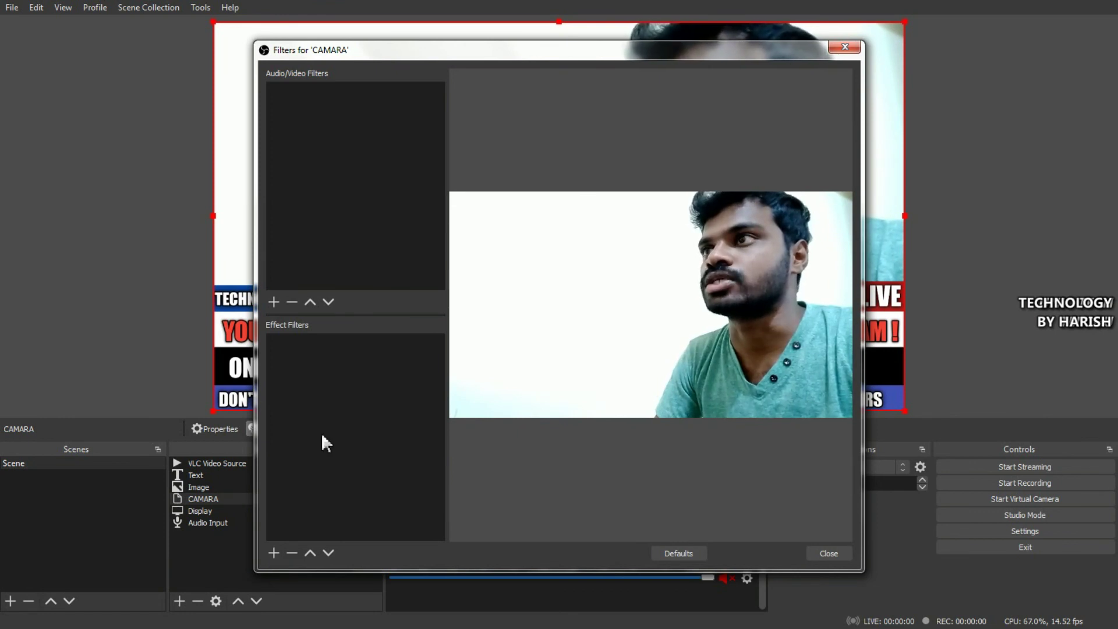
left_click(273, 551)
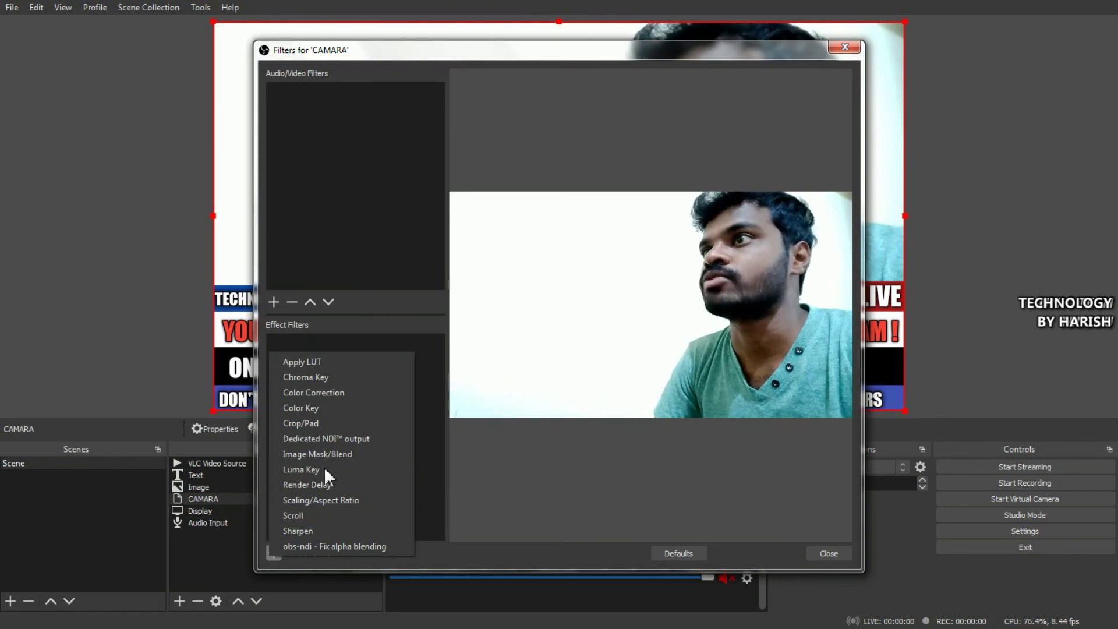
left_click(823, 551)
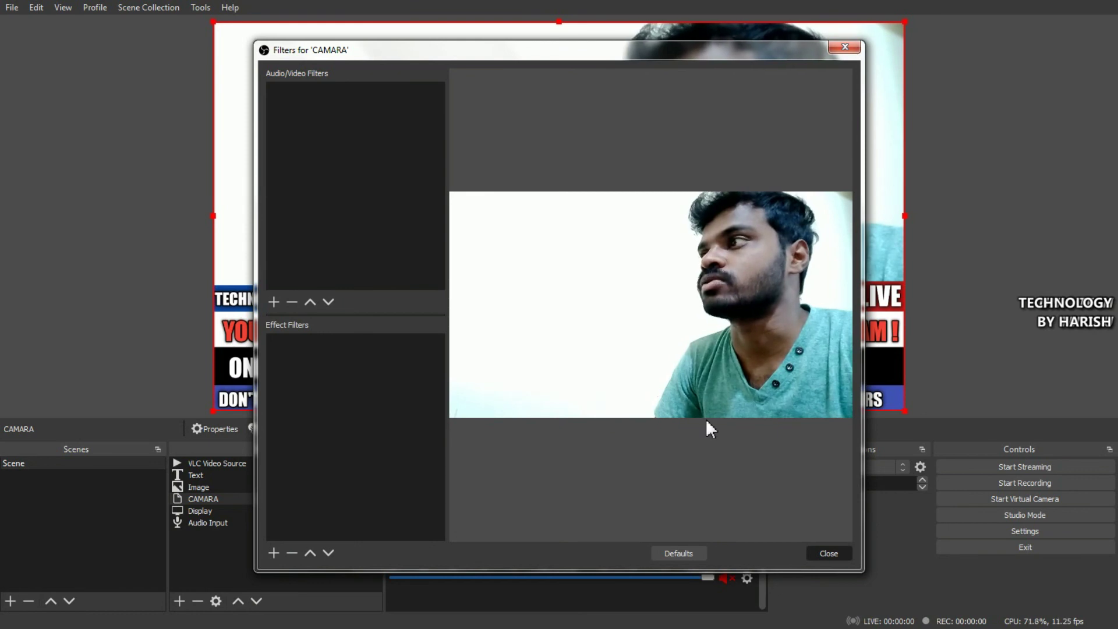
key("Escape")
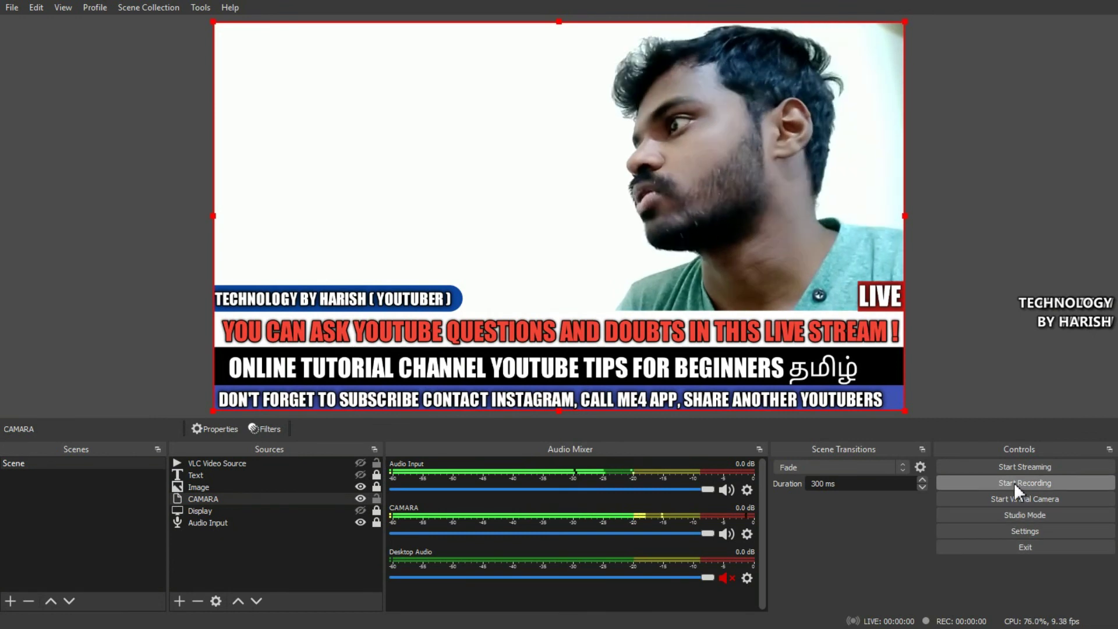
Turn Studio Mode on to view the preview beside the program output, and turn it back off
left_click(1007, 515)
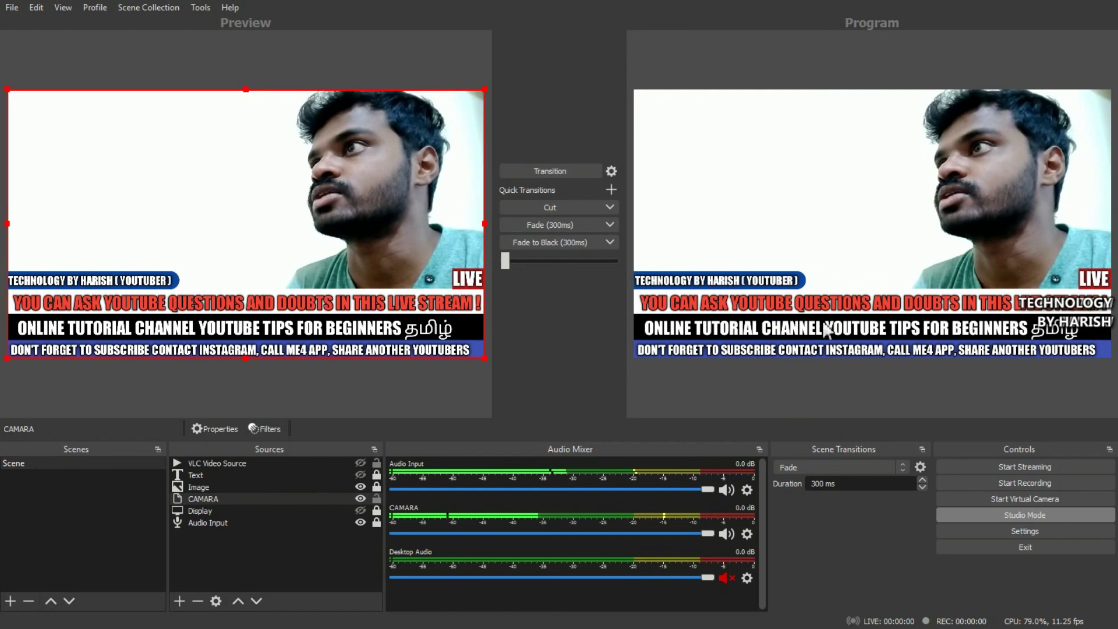
left_click(1022, 515)
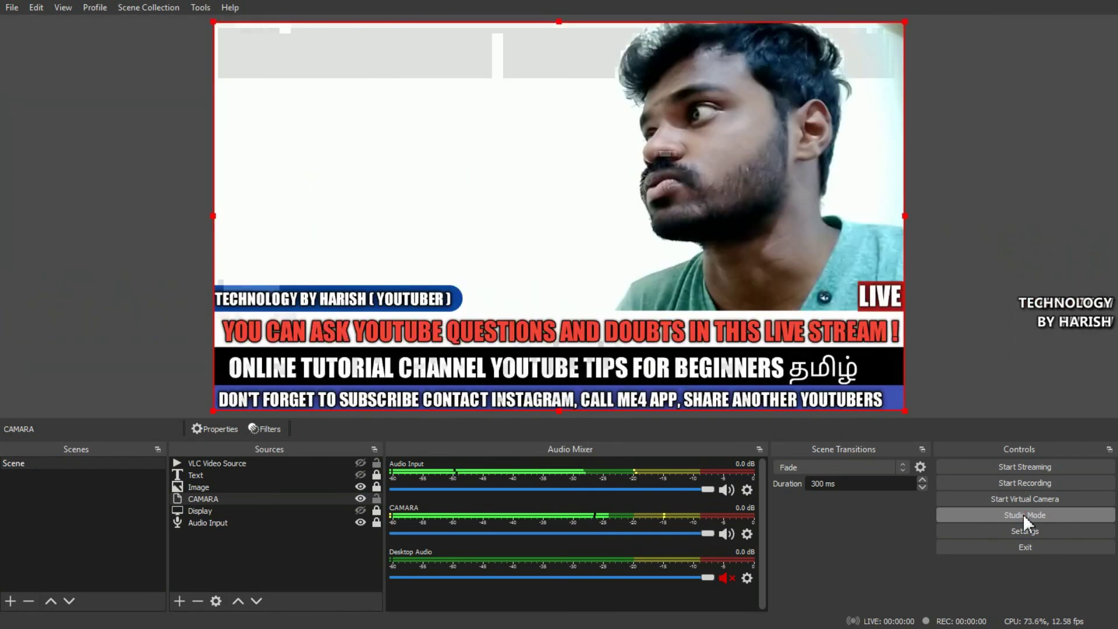